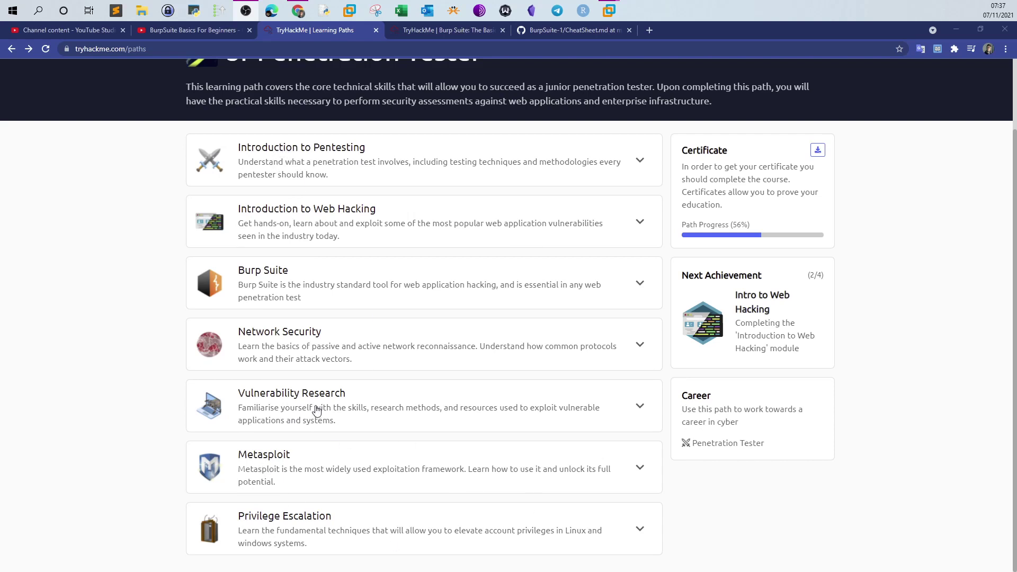
Examine the rooms listed in the Introduction to Web Hacking module and in the Burp Suite module of the learning path
left_click(362, 213)
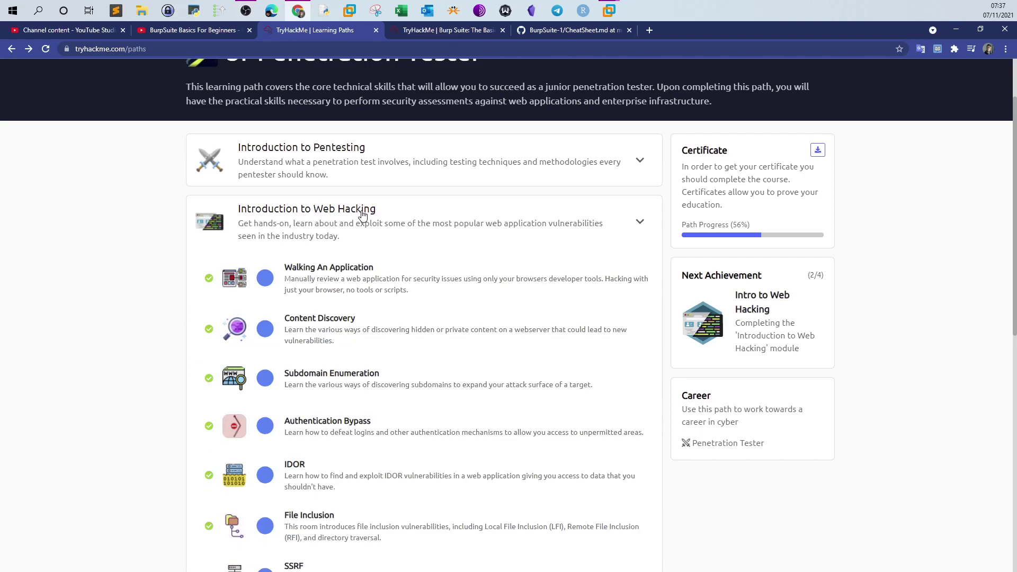
scroll(383, 277, "down", 4)
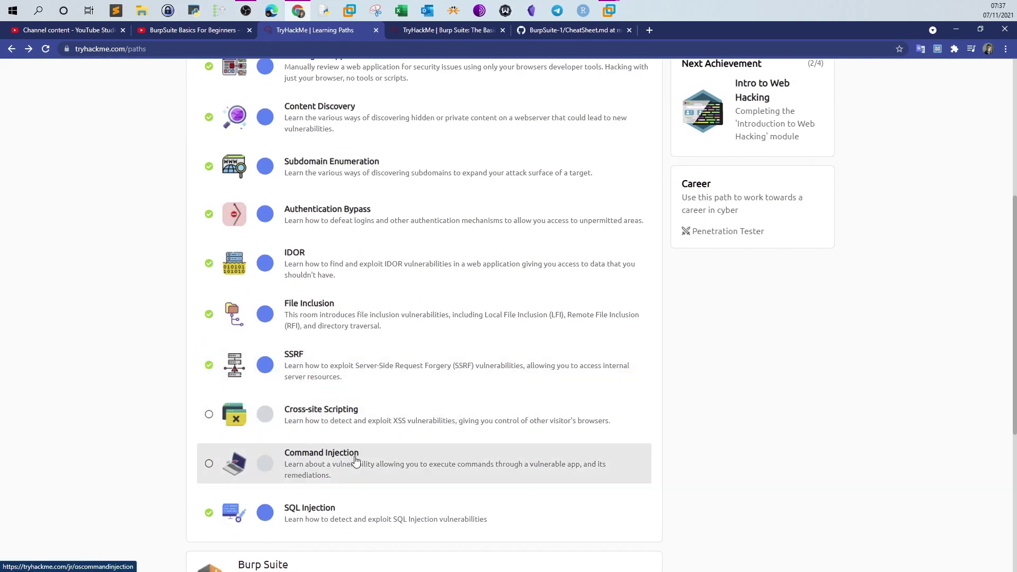
scroll(301, 297, "up", 5)
left_click(300, 295)
scroll(166, 351, "down", 2)
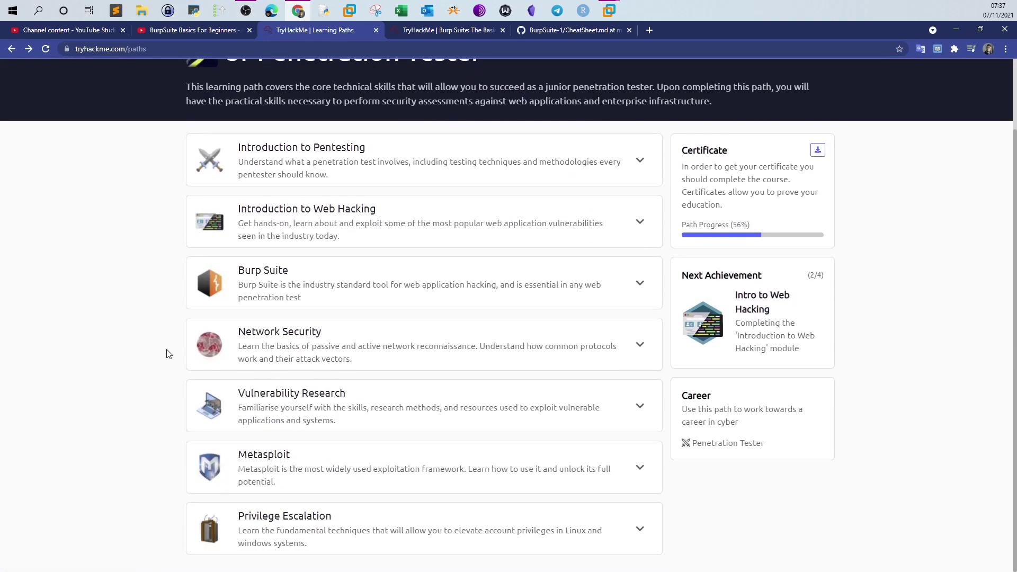
left_click(255, 263)
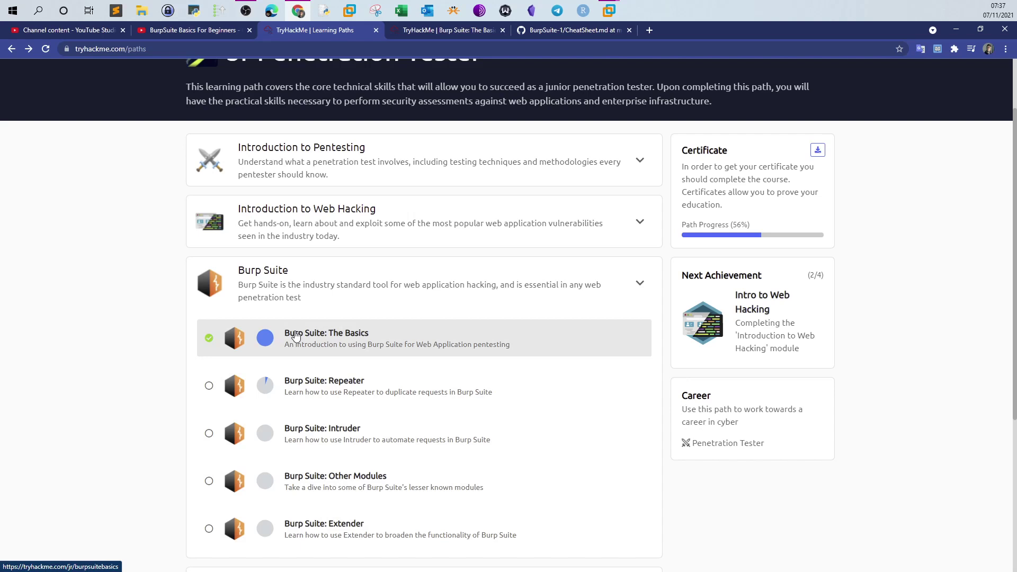
mouse_move(266, 349)
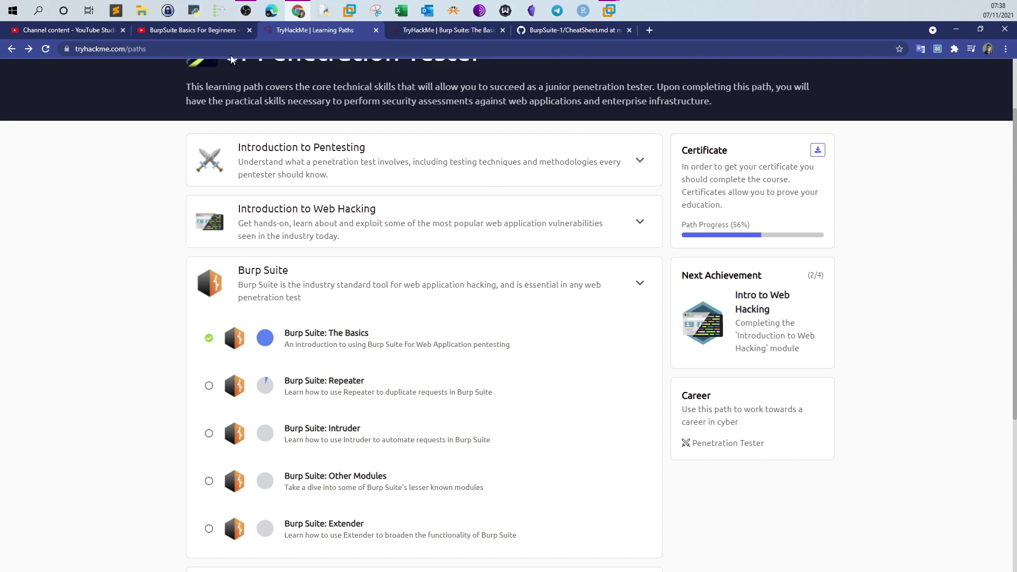
Show the BurpSuite Basics For Beginners video on YouTube and highlight "COMPTIA Pentest+ Course Preparation TryHackMe" in its title
left_click(202, 30)
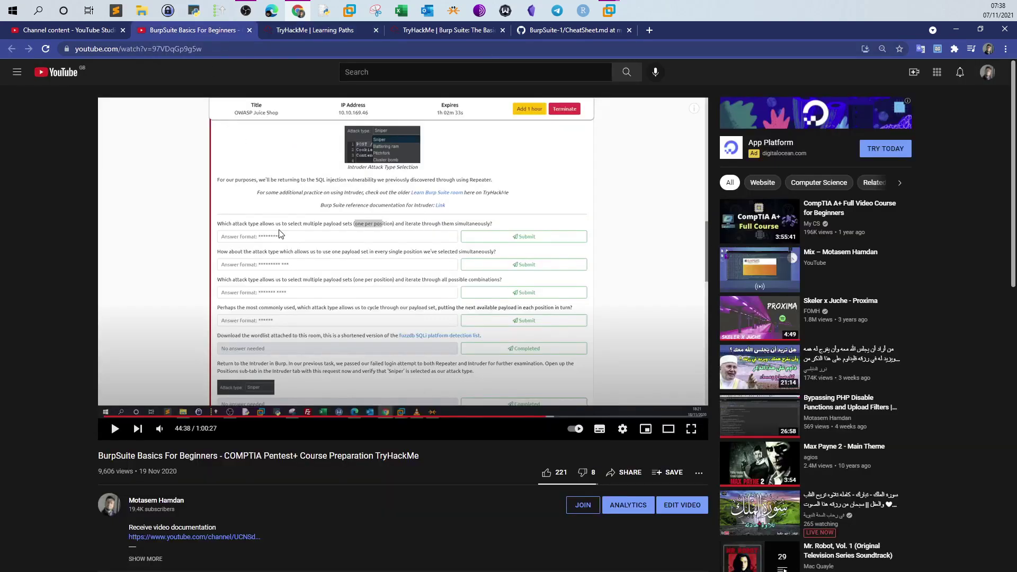
left_click_drag(99, 456, 421, 456)
left_click(254, 461)
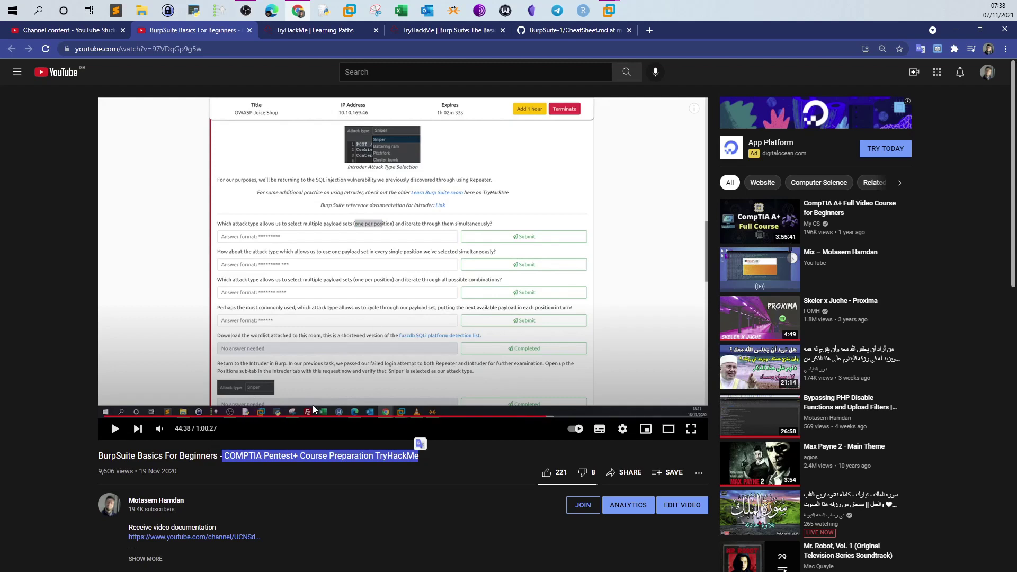
Return to the TryHackMe learning path and look through the Burp Suite module's rooms, from The Basics to Extender
left_click(320, 31)
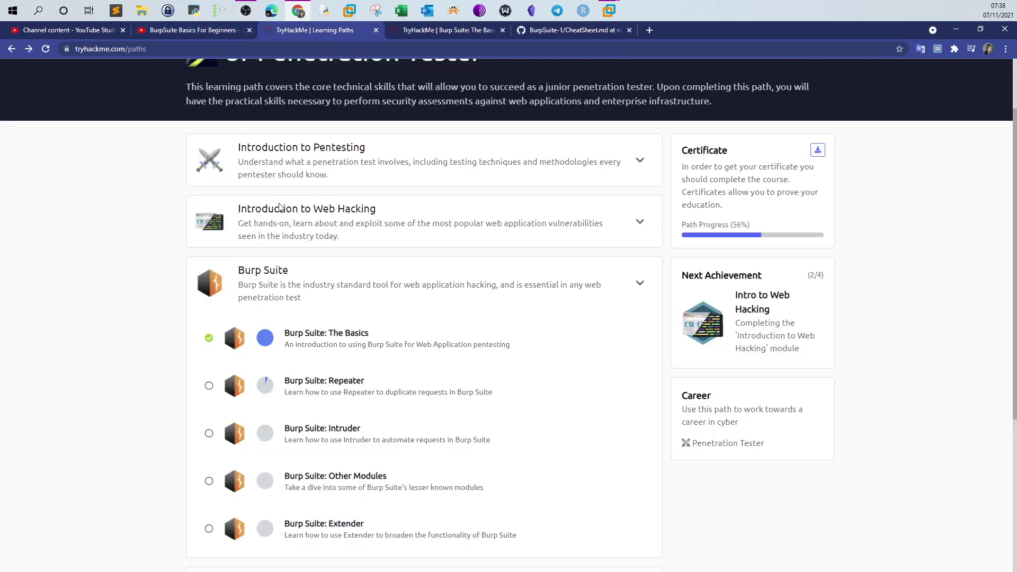
scroll(179, 300, "down", 2)
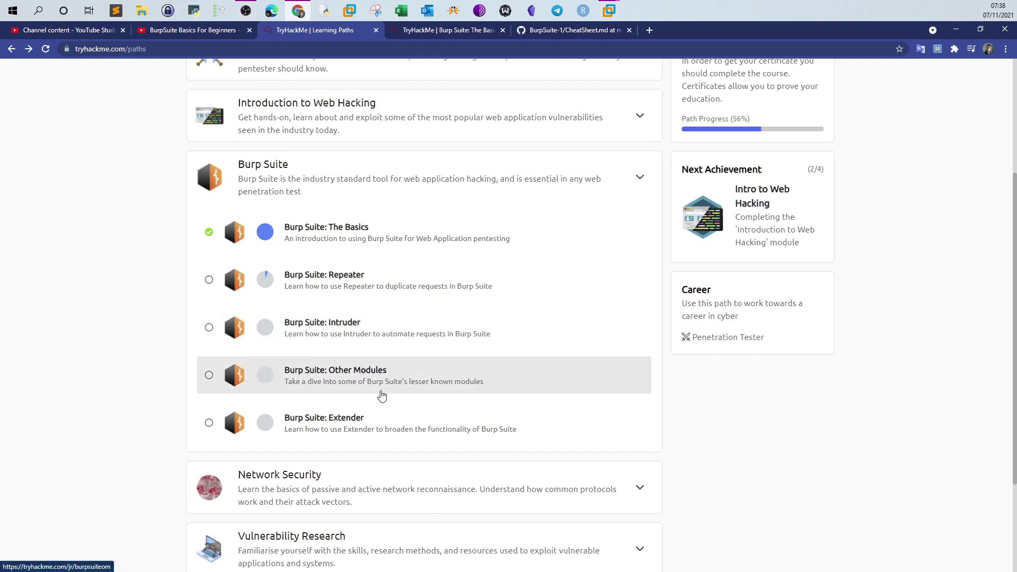
scroll(382, 396, "up", 2)
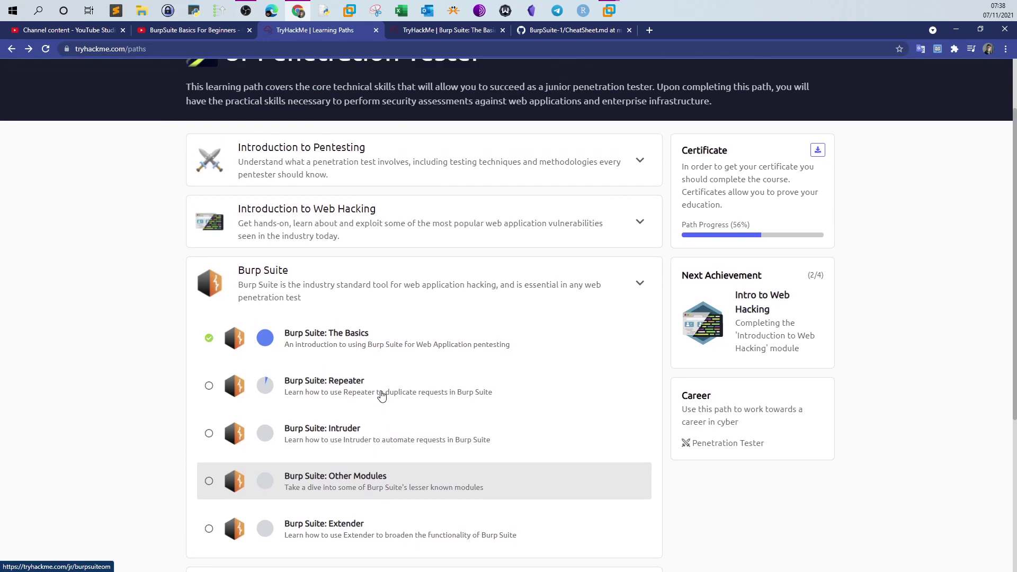
Compare the BurpSuite Basics YouTube video with the Burp Suite rooms in the TryHackMe learning path
left_click(186, 31)
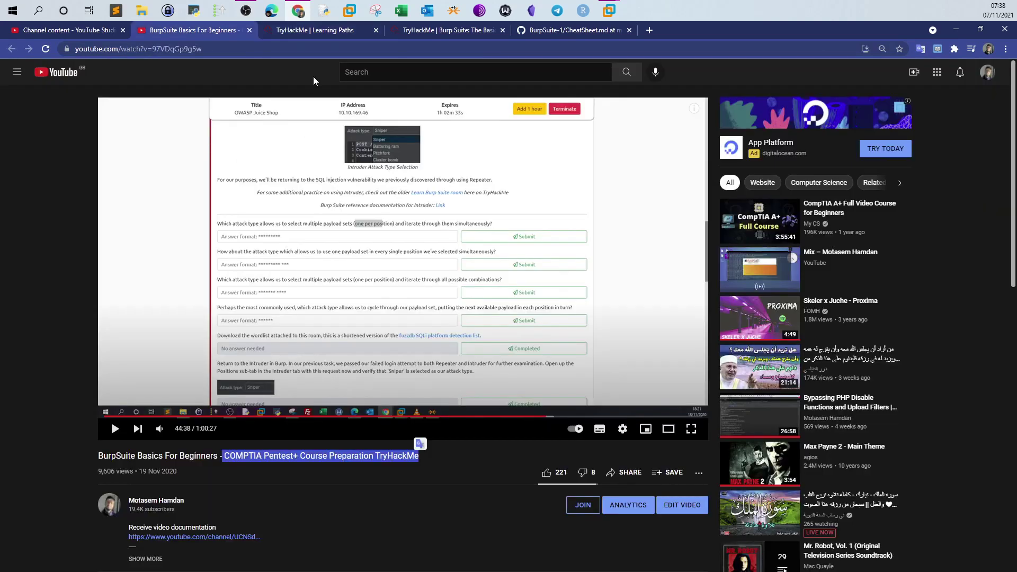
left_click(317, 33)
left_click(195, 33)
left_click(321, 36)
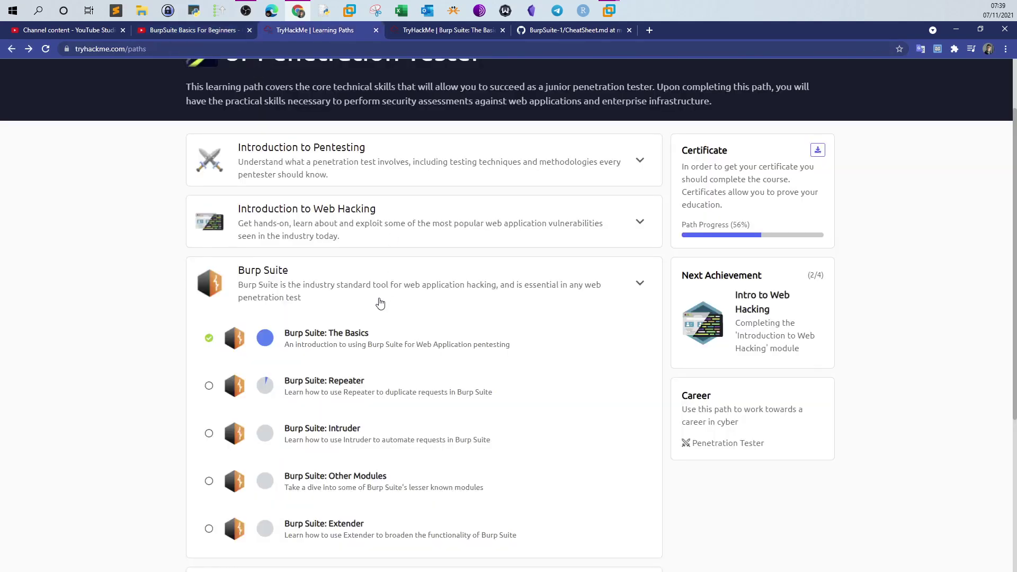
scroll(350, 210, "down", 1)
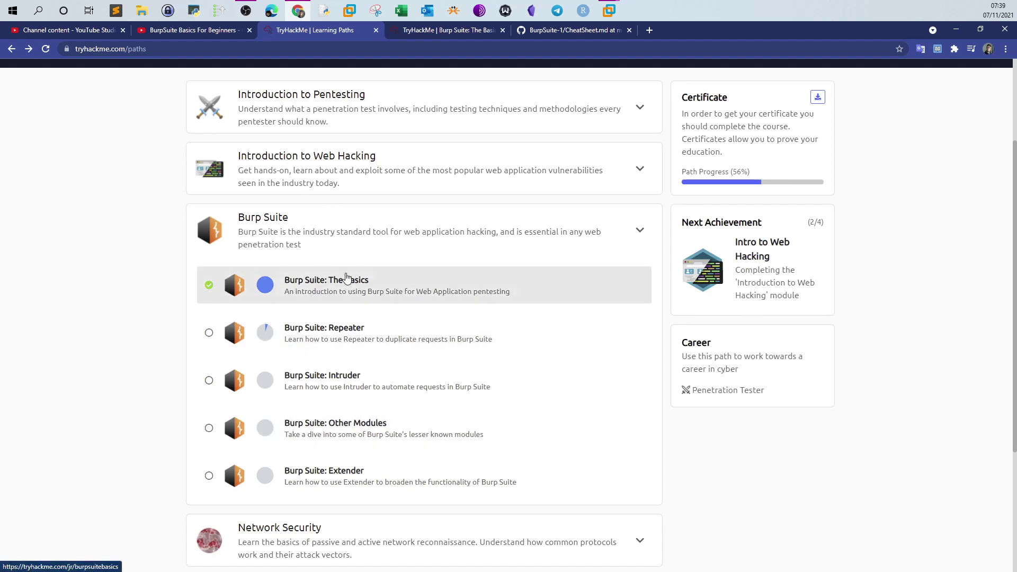
Open the Burp Suite: The Basics room, highlight its title and look through its task list
left_click(192, 31)
left_click(421, 32)
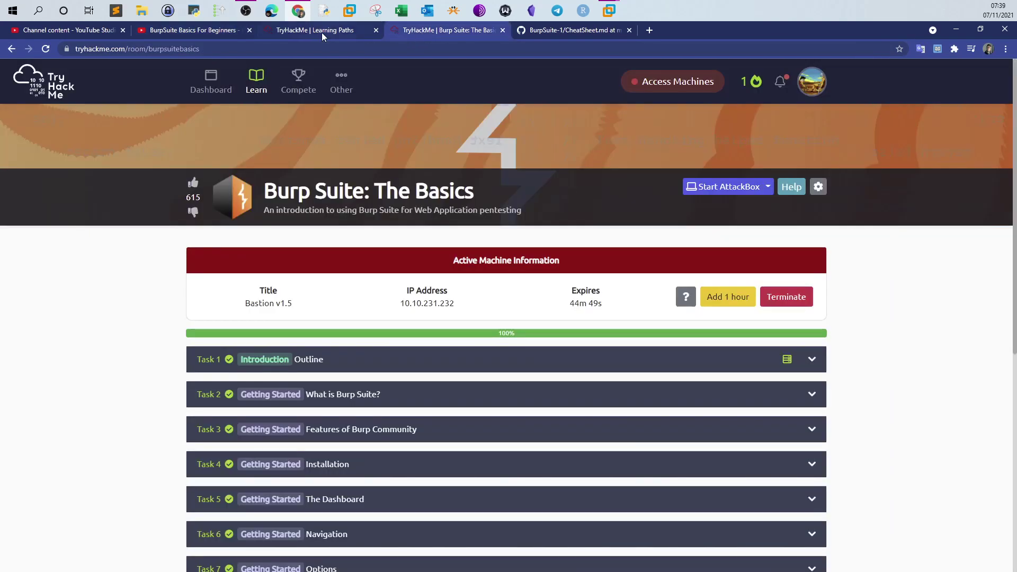
left_click_drag(475, 191, 266, 190)
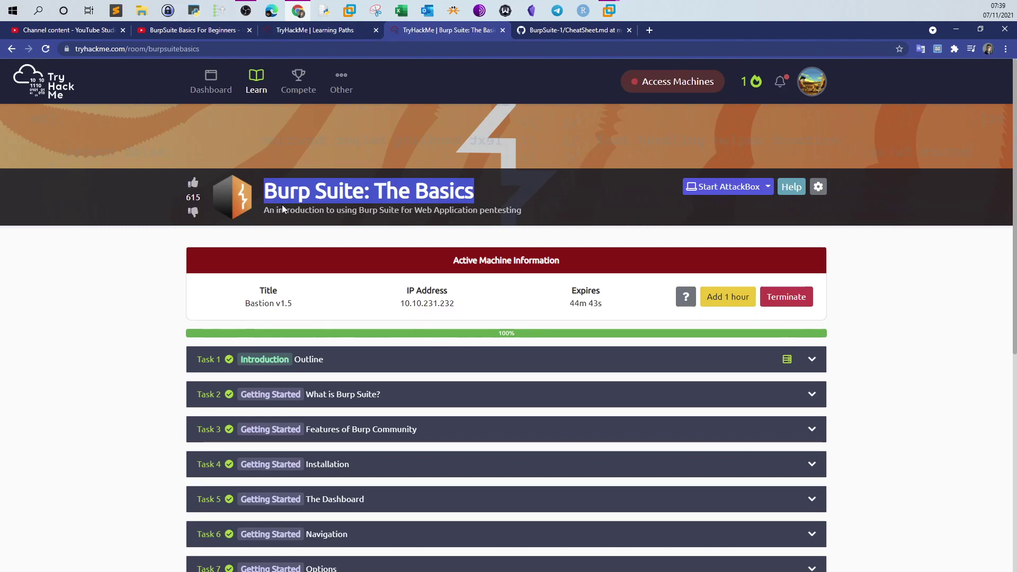
scroll(284, 204, "down", 2)
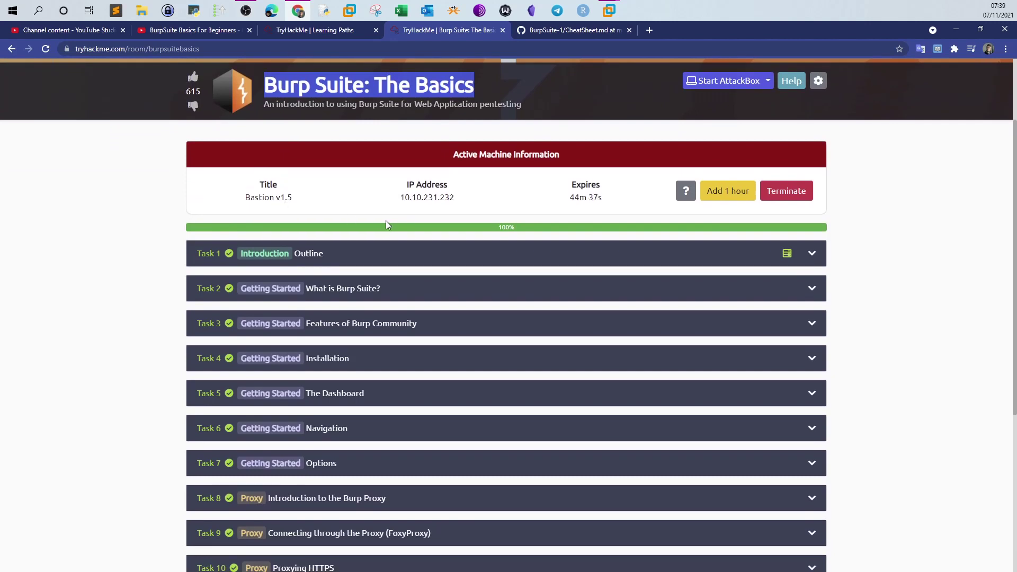
scroll(386, 224, "down", 1)
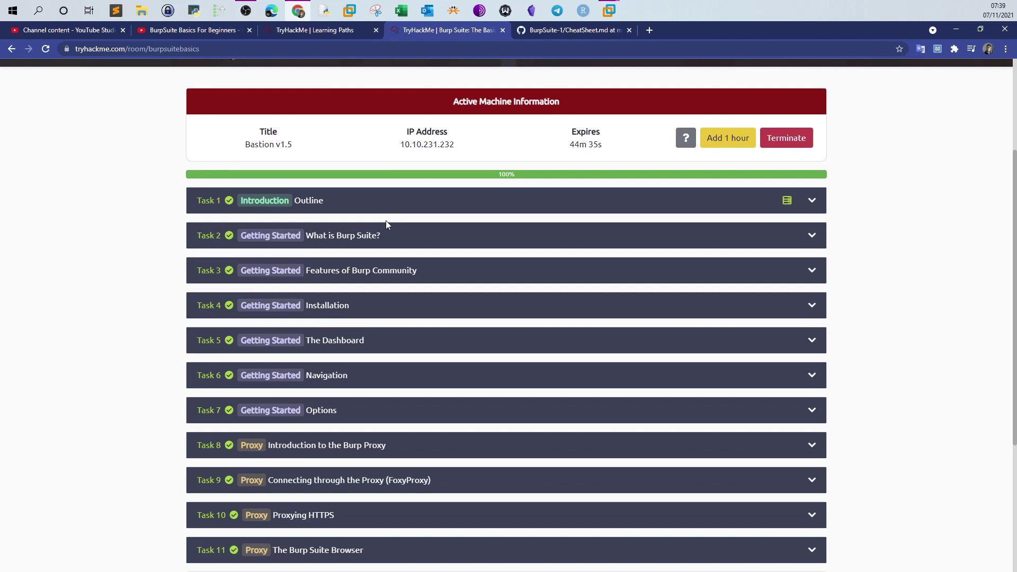
scroll(386, 220, "down", 1)
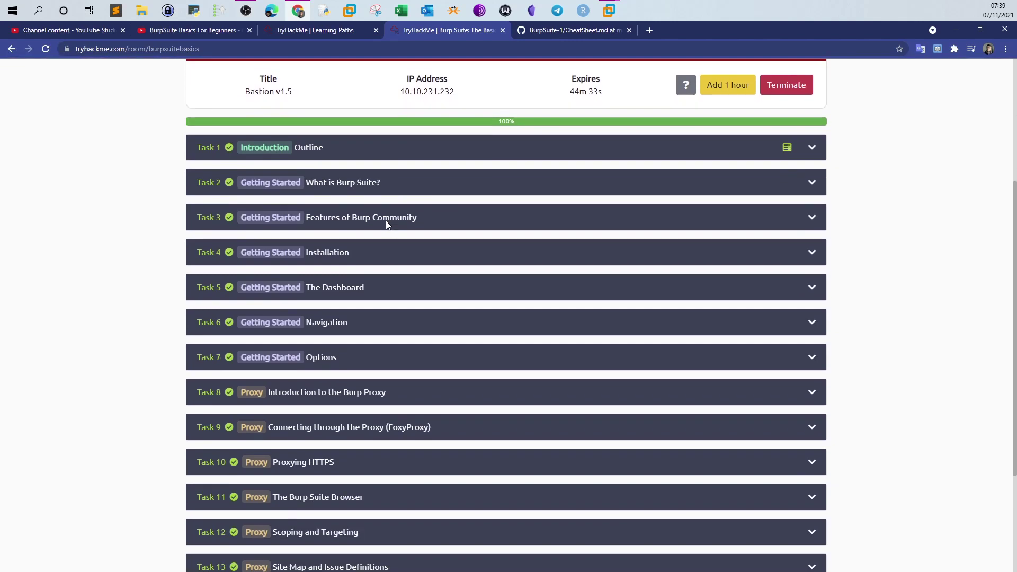
scroll(385, 225, "up", 1)
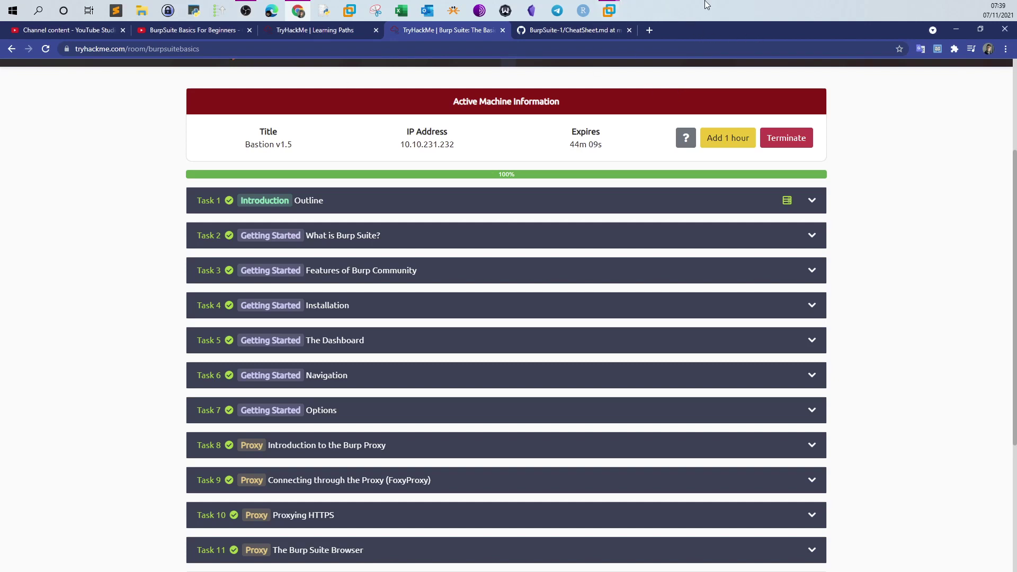
Switch to Burp Suite in the Kali virtual machine and inspect the advisories of several sample issues on the Dashboard
key("alt+Tab")
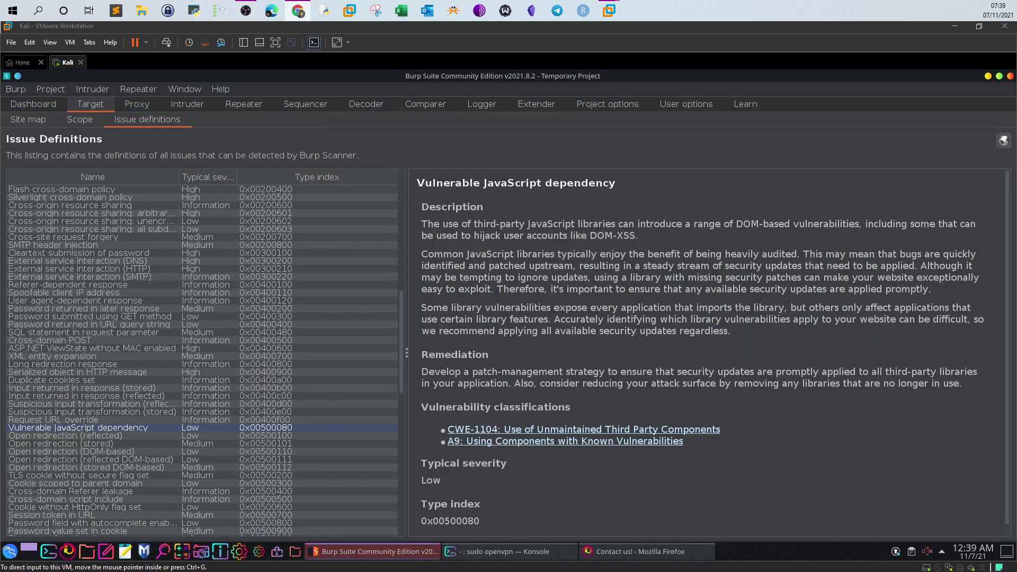
left_click(36, 105)
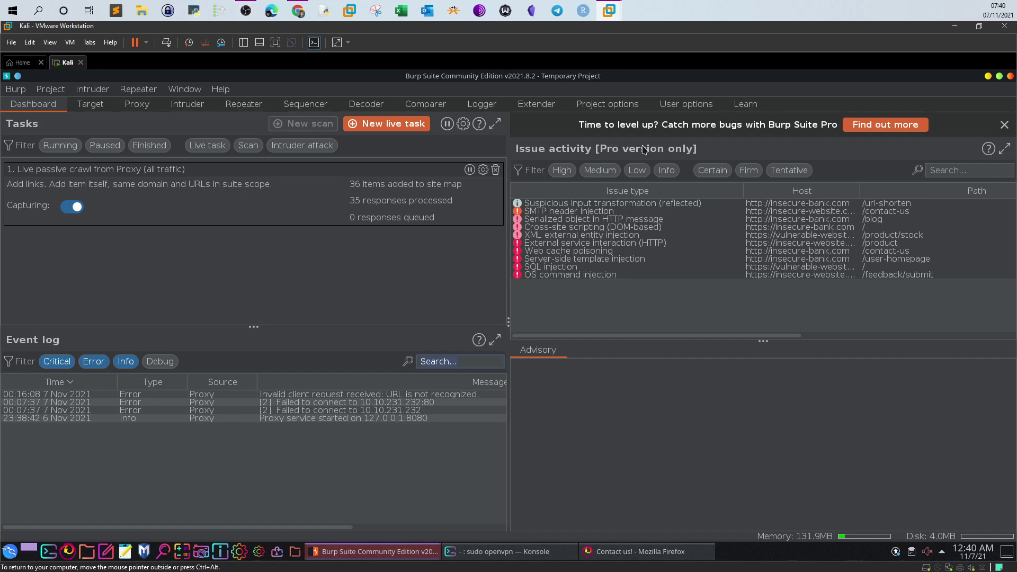
left_click(633, 219)
left_click(601, 266)
left_click(600, 251)
left_click(593, 211)
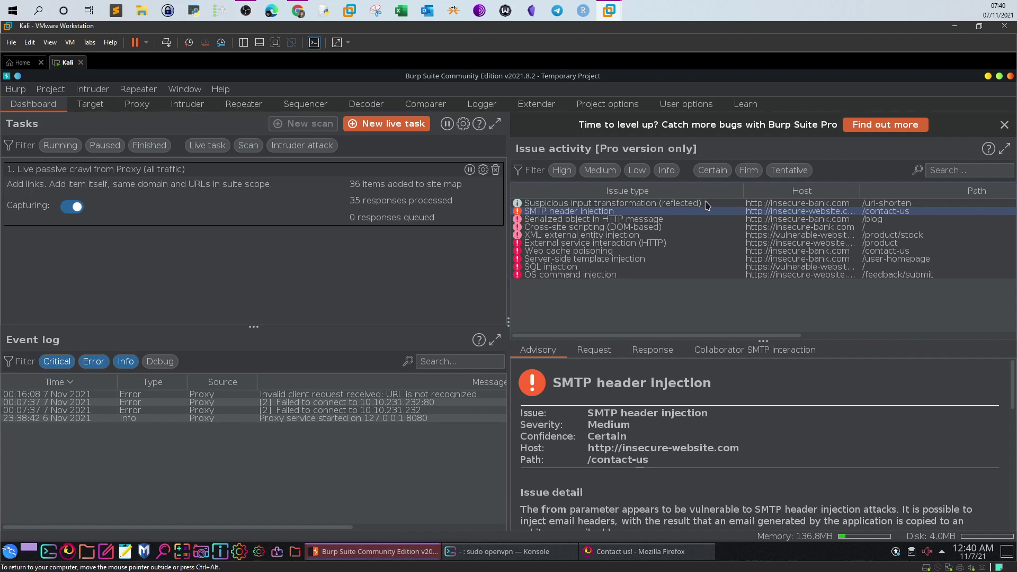
left_click(592, 275)
left_click(583, 258)
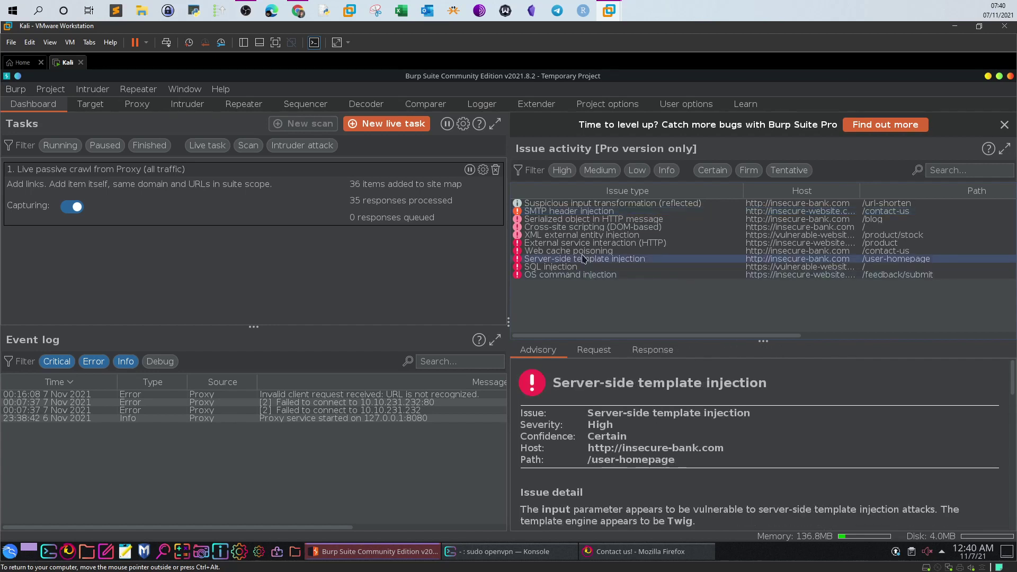
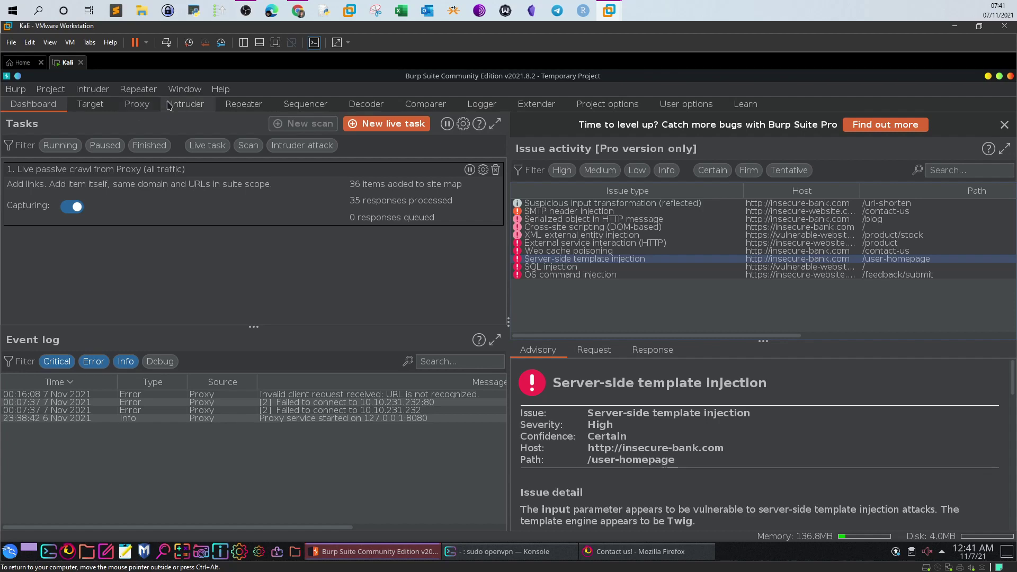
left_click(91, 105)
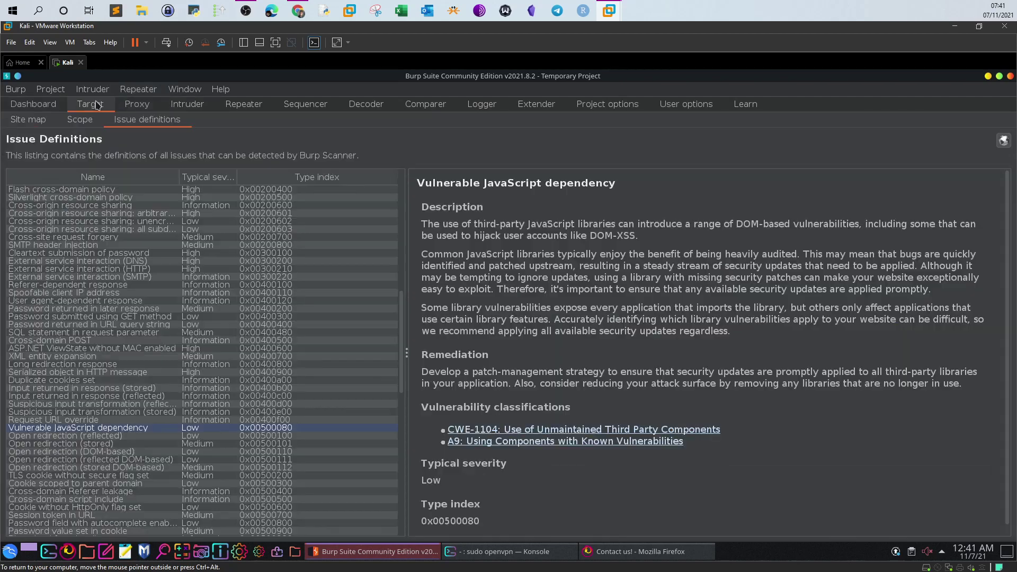
left_click(43, 106)
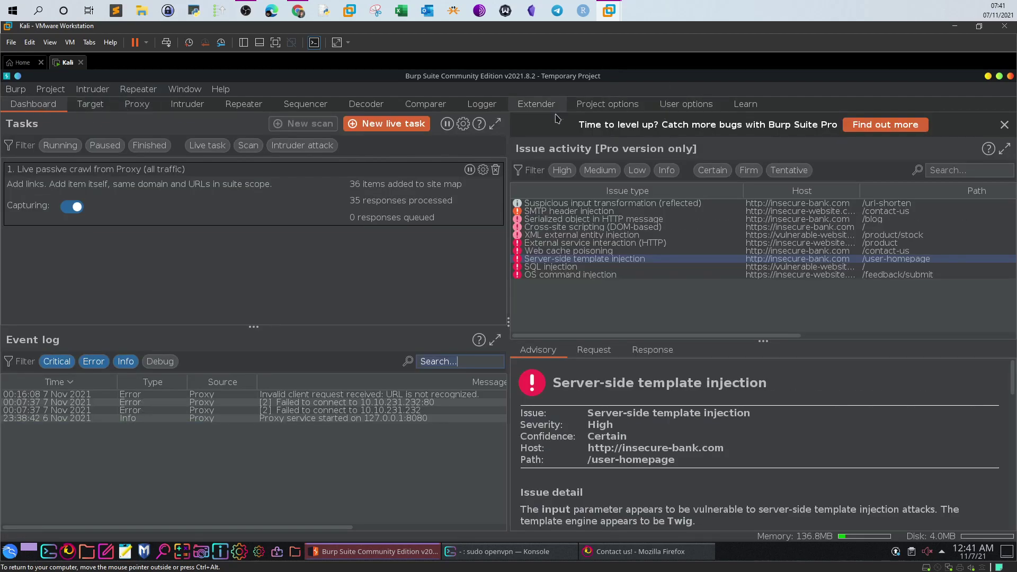
Examine the Connections, TLS, Display and Misc settings in Burp Suite's User options
left_click(690, 111)
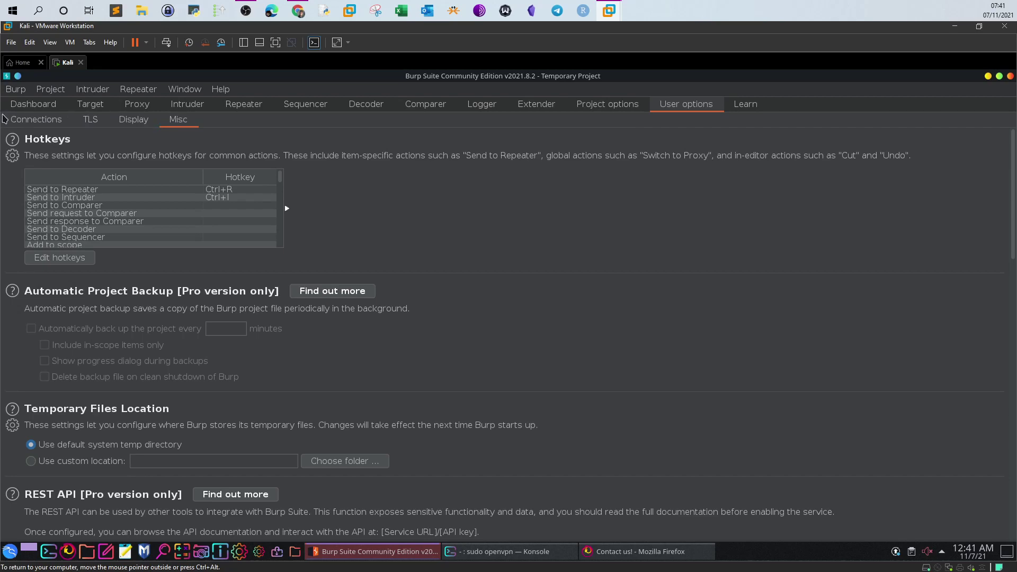
left_click(33, 121)
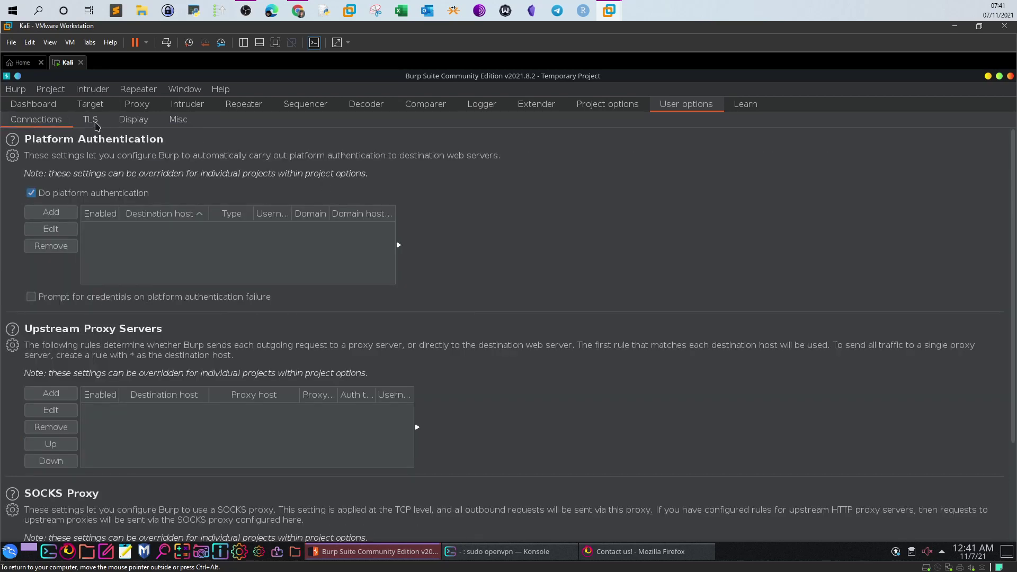
left_click(94, 122)
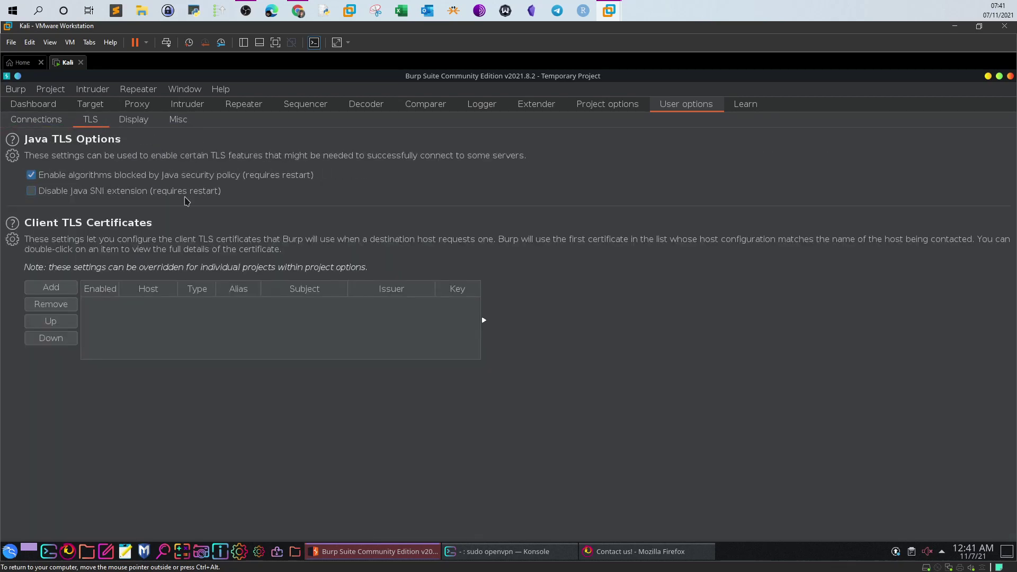
left_click(133, 120)
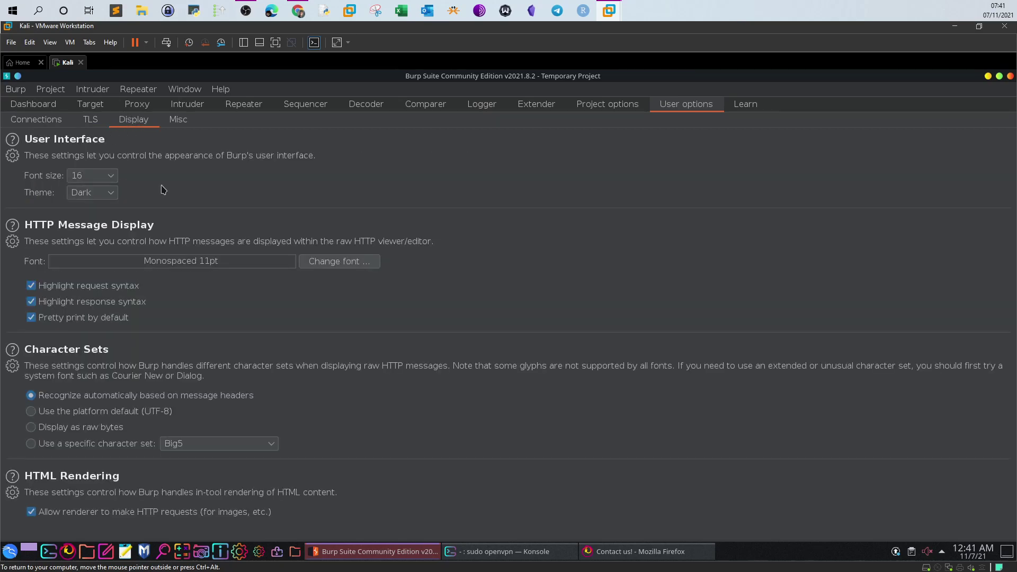
left_click(178, 121)
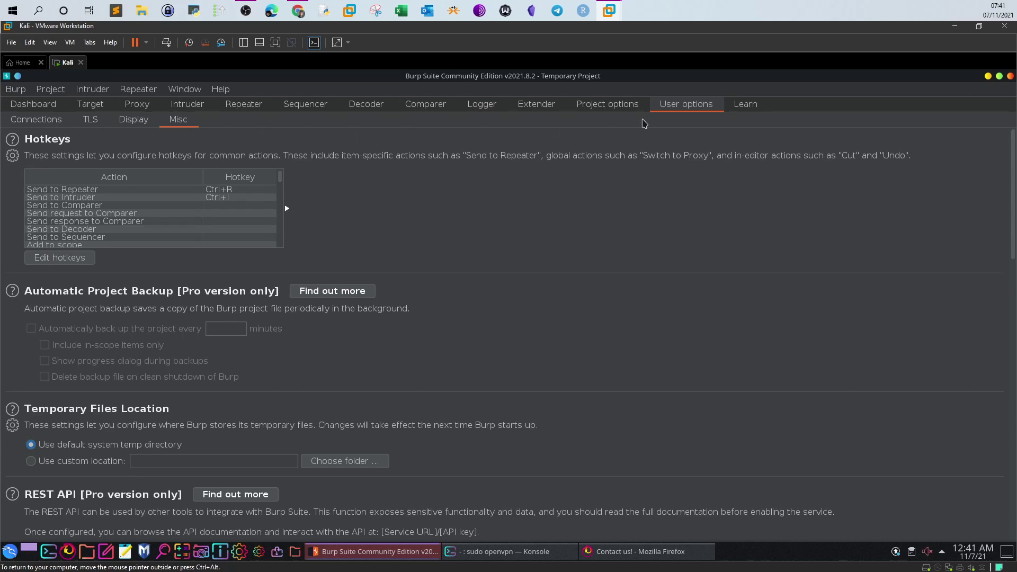
left_click(47, 121)
left_click(90, 121)
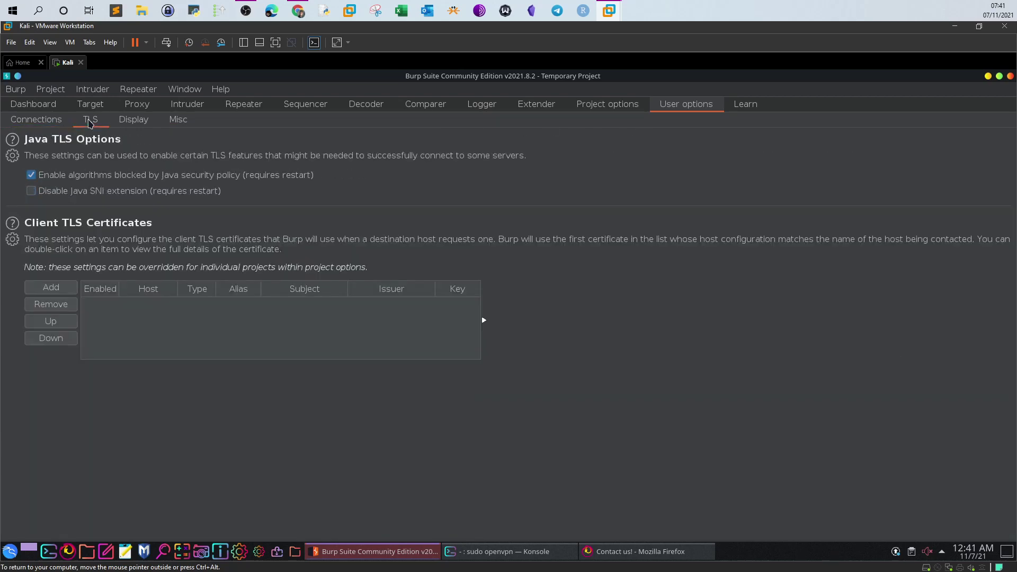
left_click(138, 123)
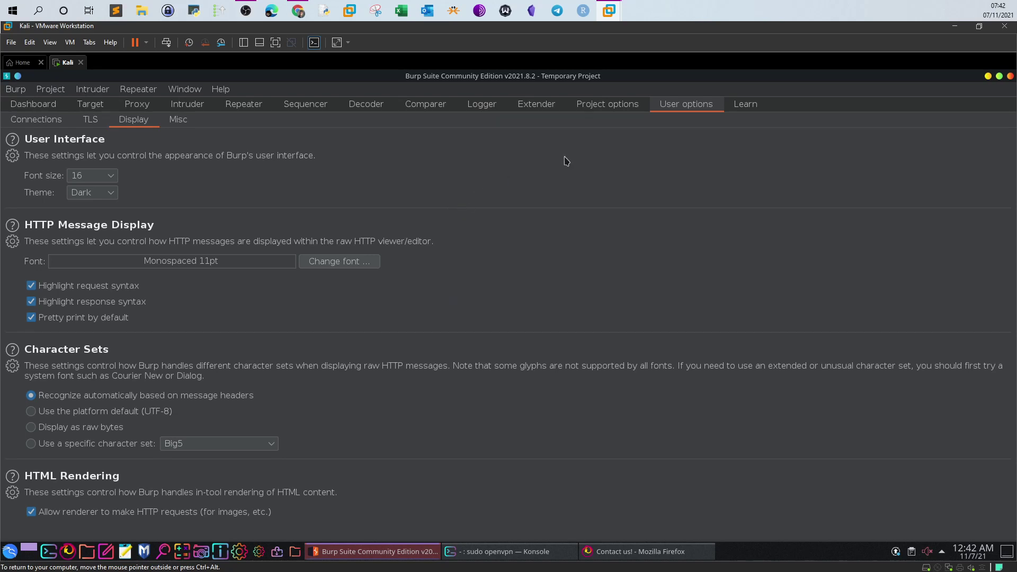
View the Connections settings in Project options and return to the Display settings in User options
left_click(606, 108)
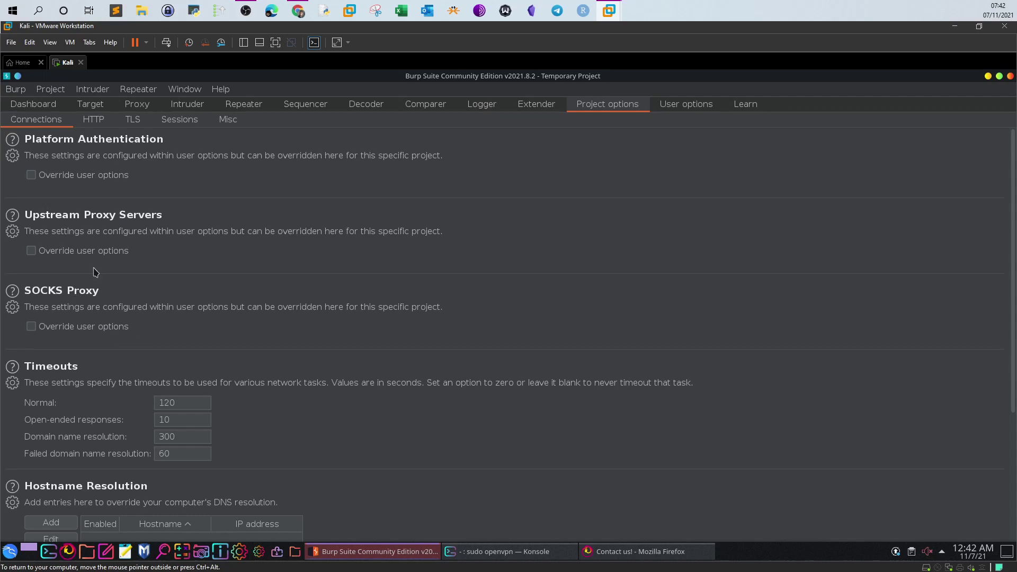
left_click(687, 104)
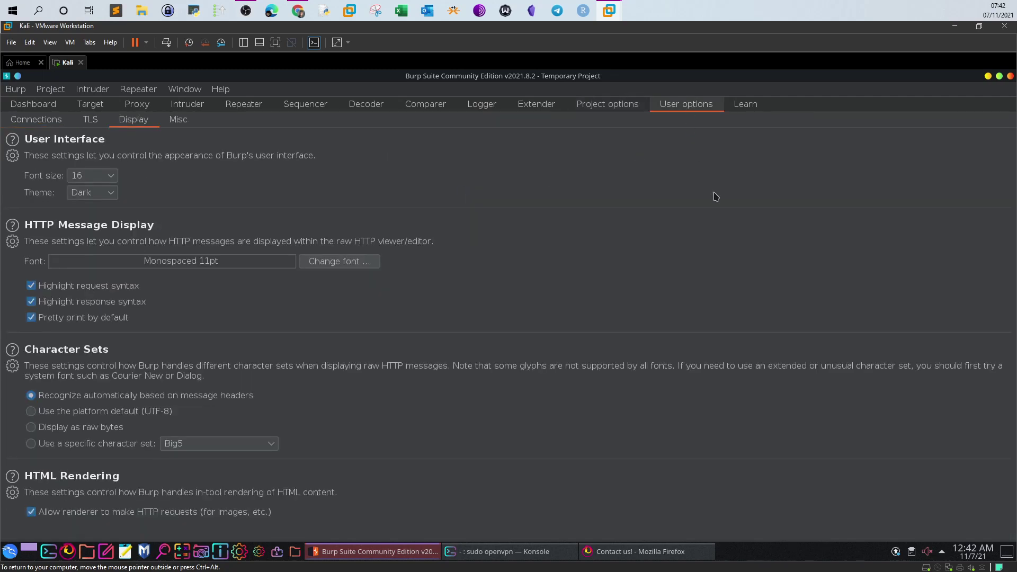
View the Connections settings in Project options, the Dashboard and the Proxy's Intercept page
left_click(619, 106)
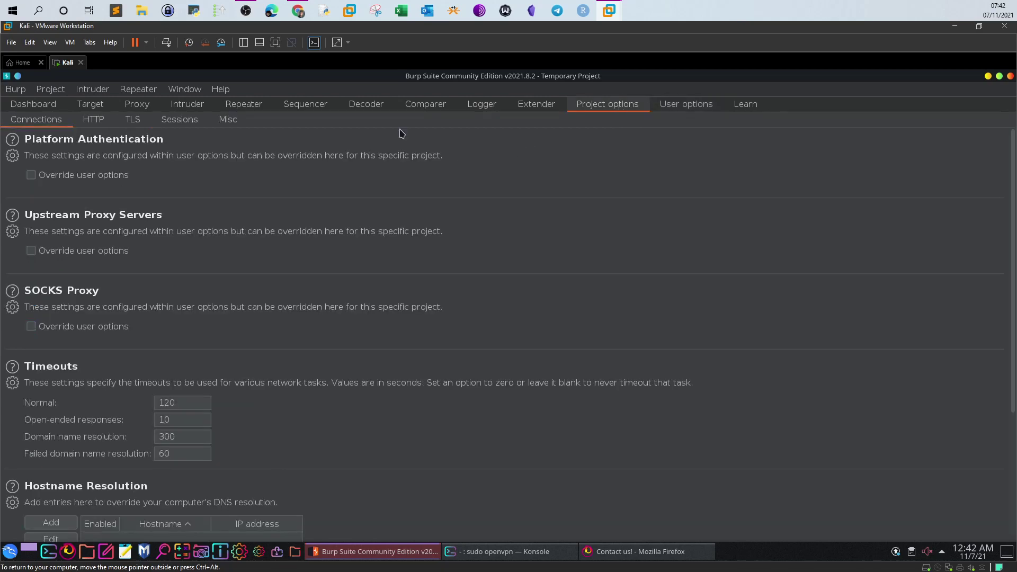
left_click(37, 109)
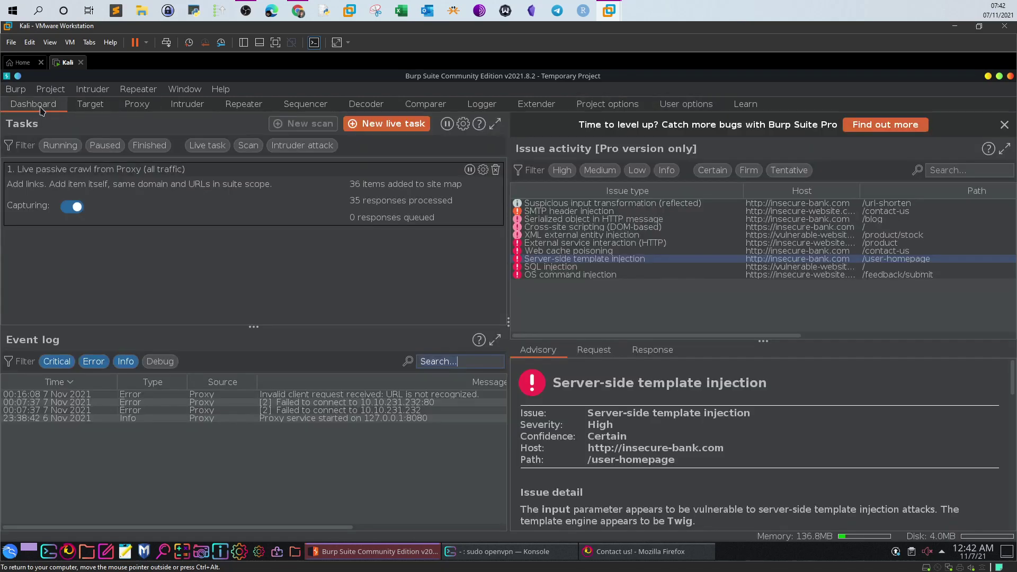
left_click(127, 107)
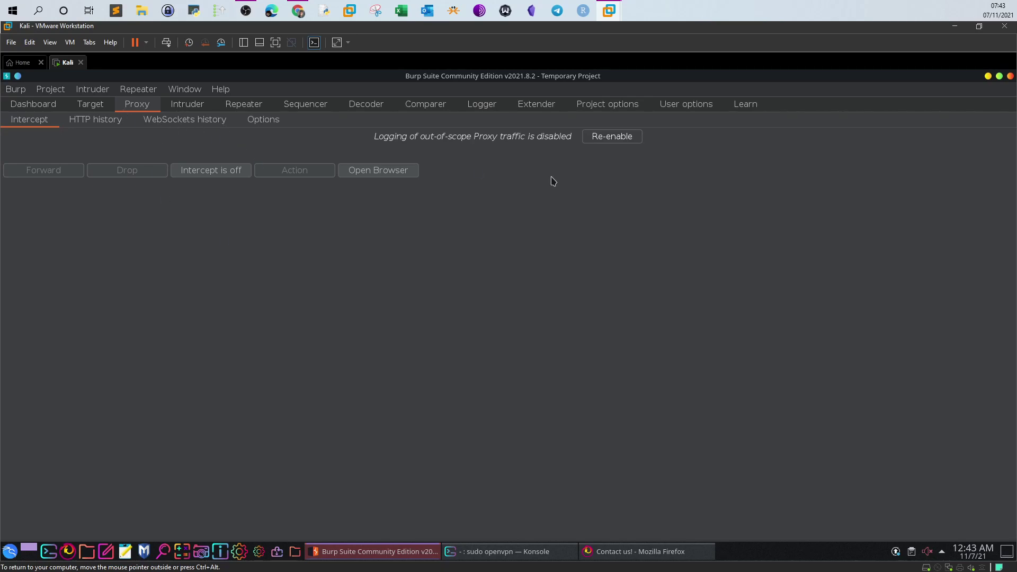
left_click(90, 104)
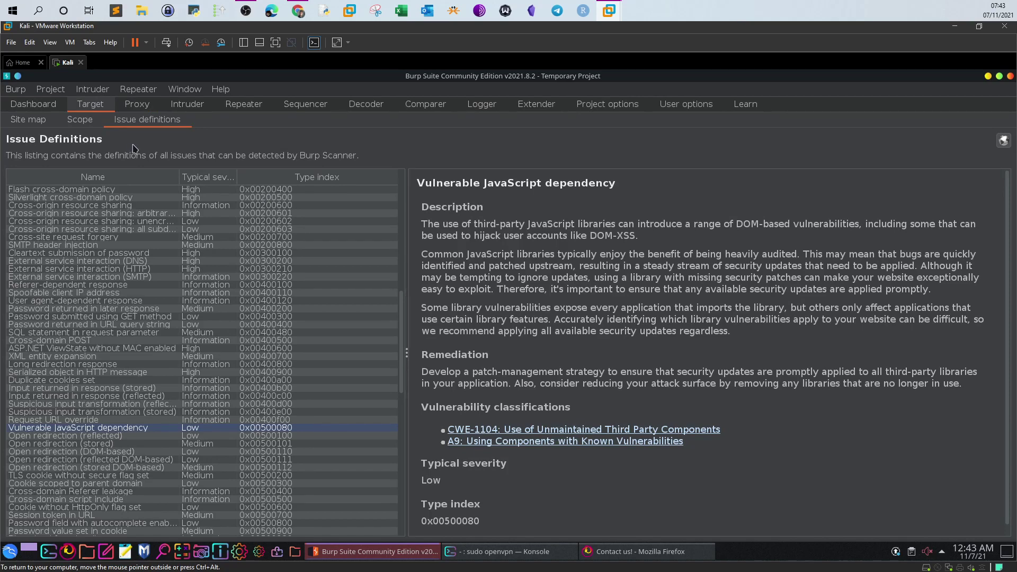
left_click(86, 122)
left_click(42, 123)
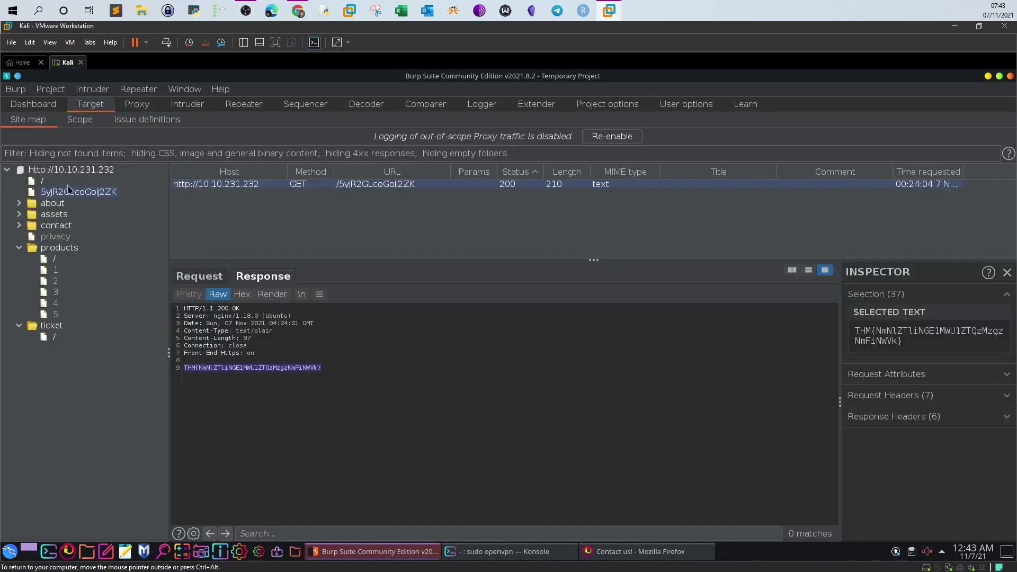
left_click(7, 171)
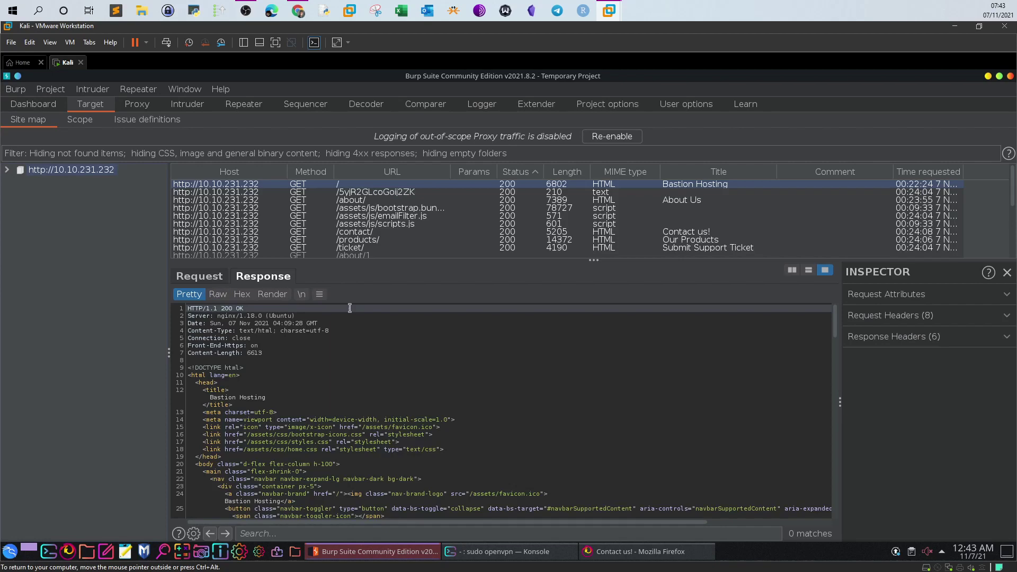
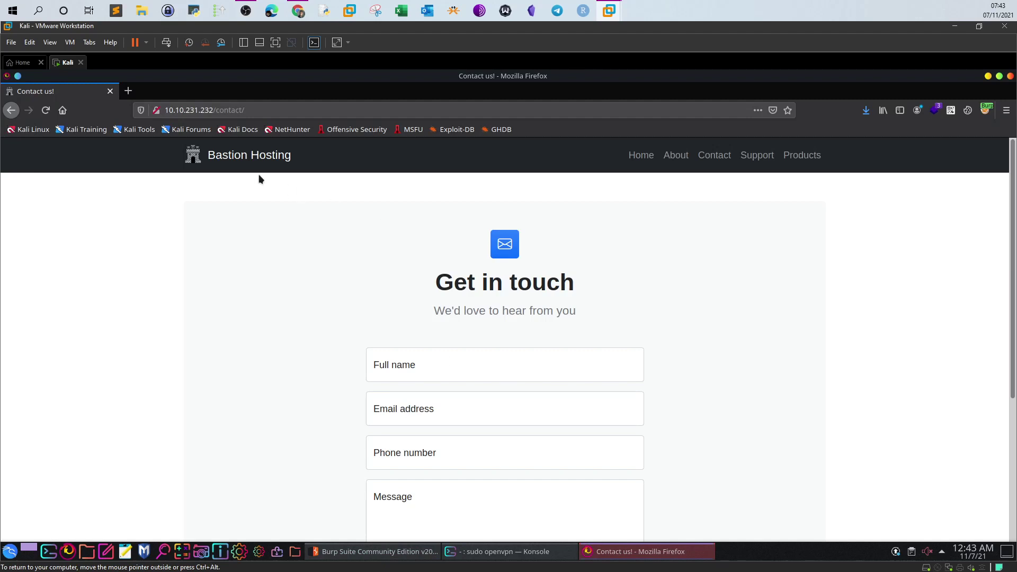
Load the Bastion Hosting home page in Firefox and enlarge the site map's request list in Burp Suite to compare them
left_click(200, 155)
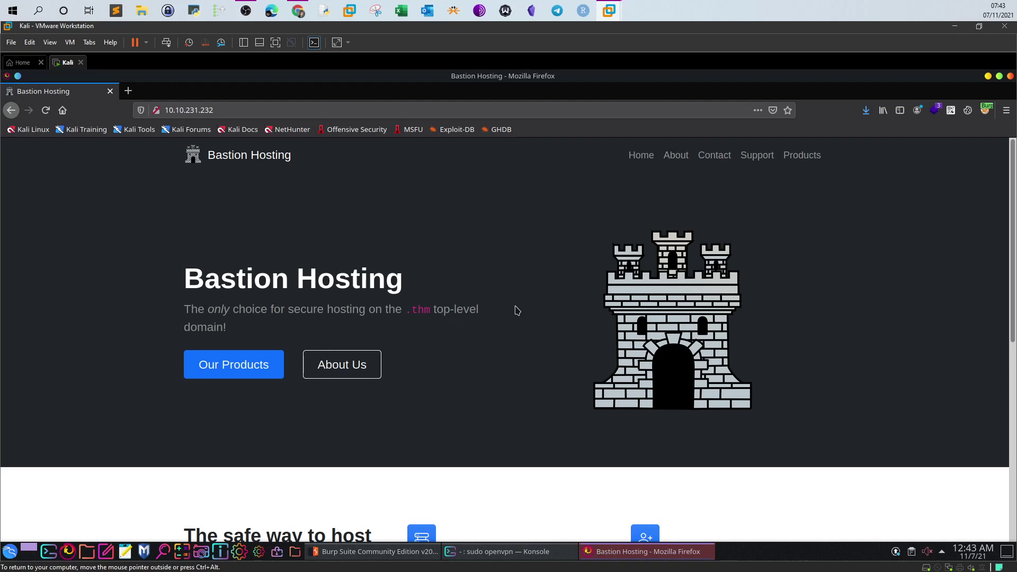
left_click(419, 552)
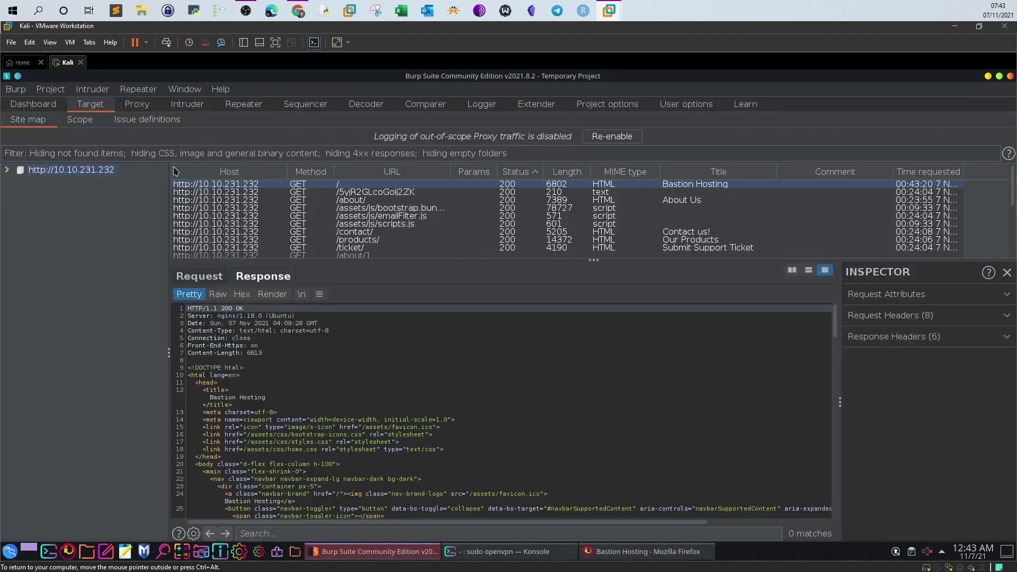
left_click_drag(369, 258, 372, 339)
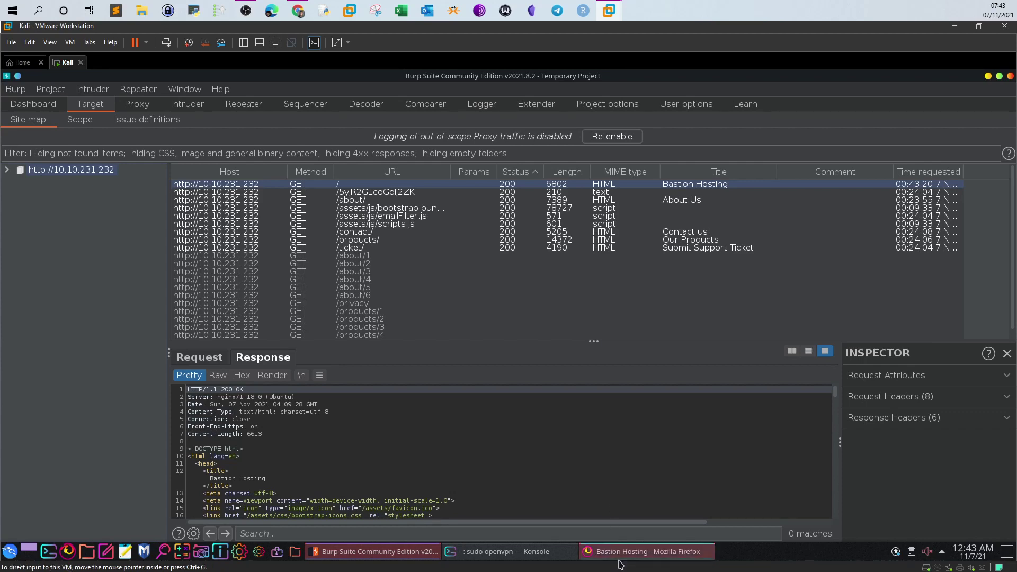
left_click(635, 552)
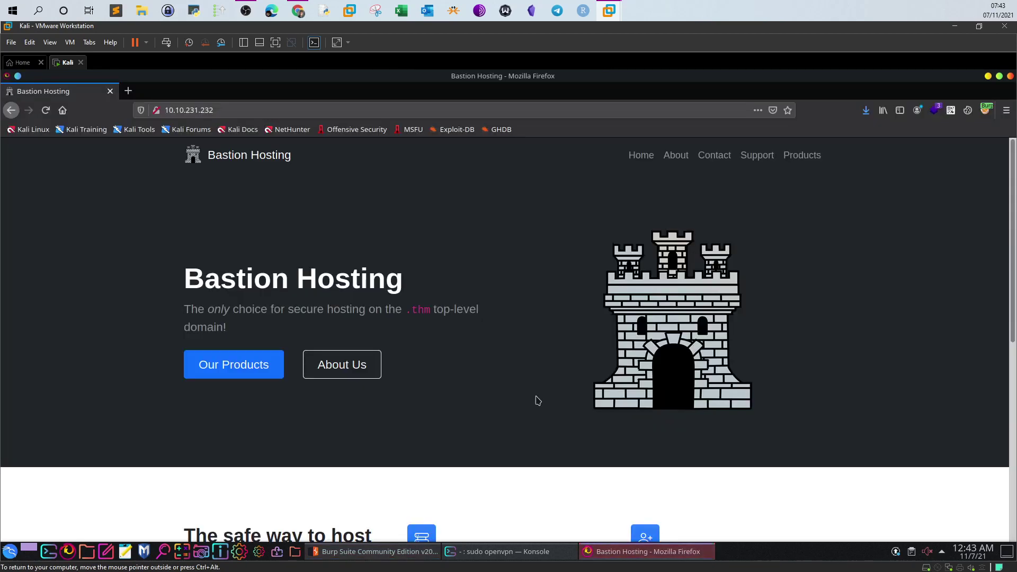
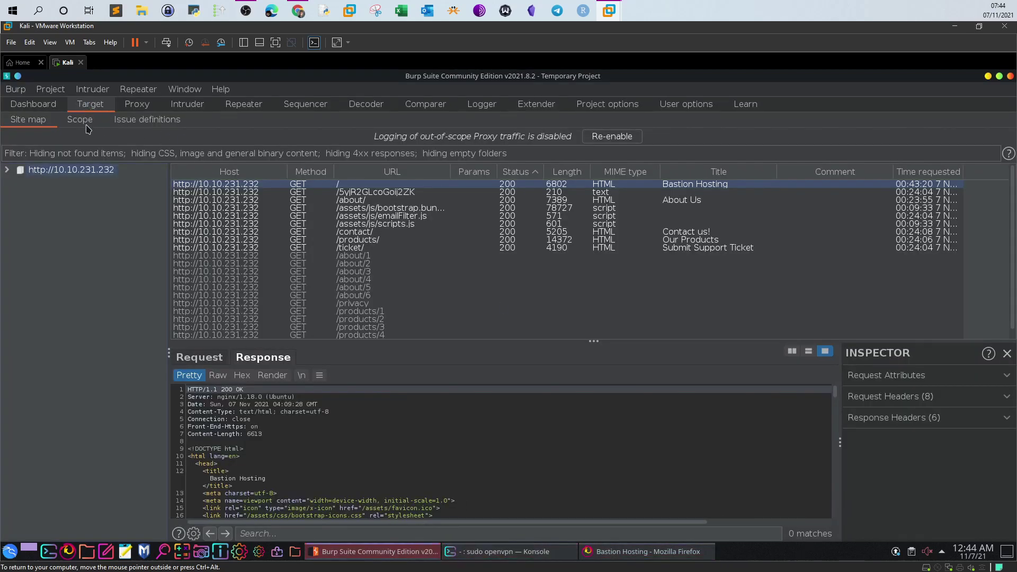
Examine the target scope and its dialog for adding an in-scope URL prefix without adding one
left_click(87, 125)
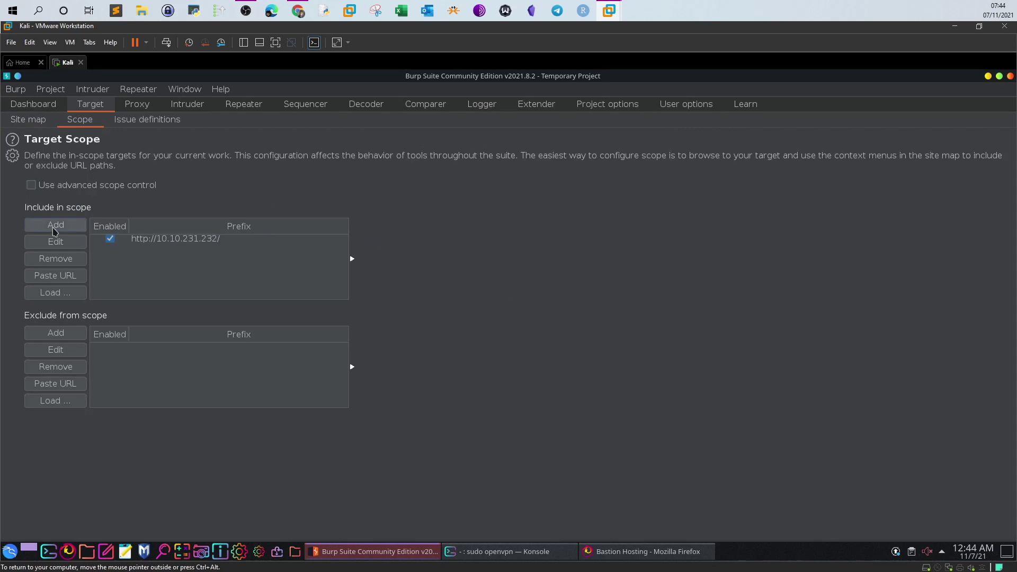
left_click(55, 229)
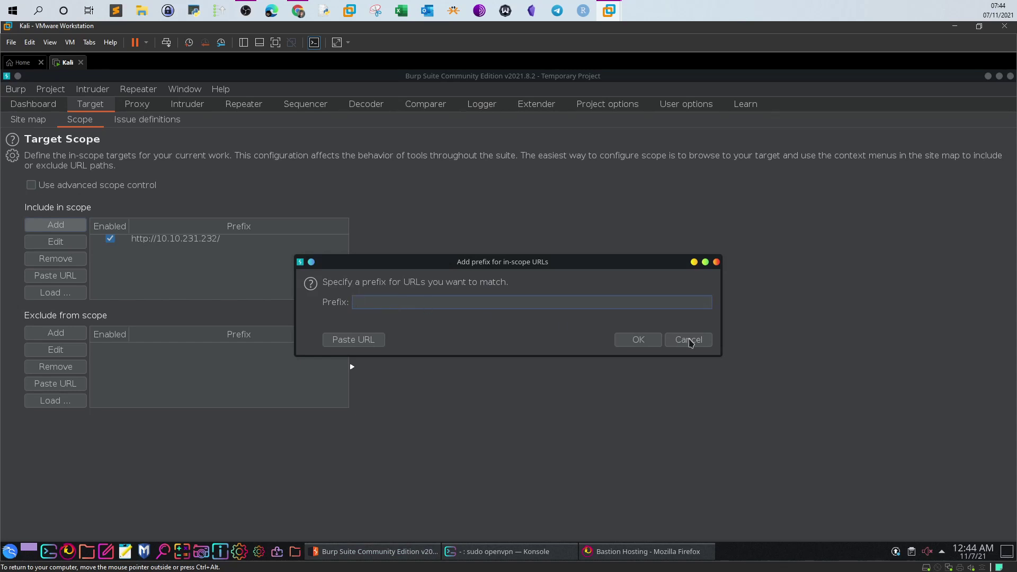
left_click(687, 339)
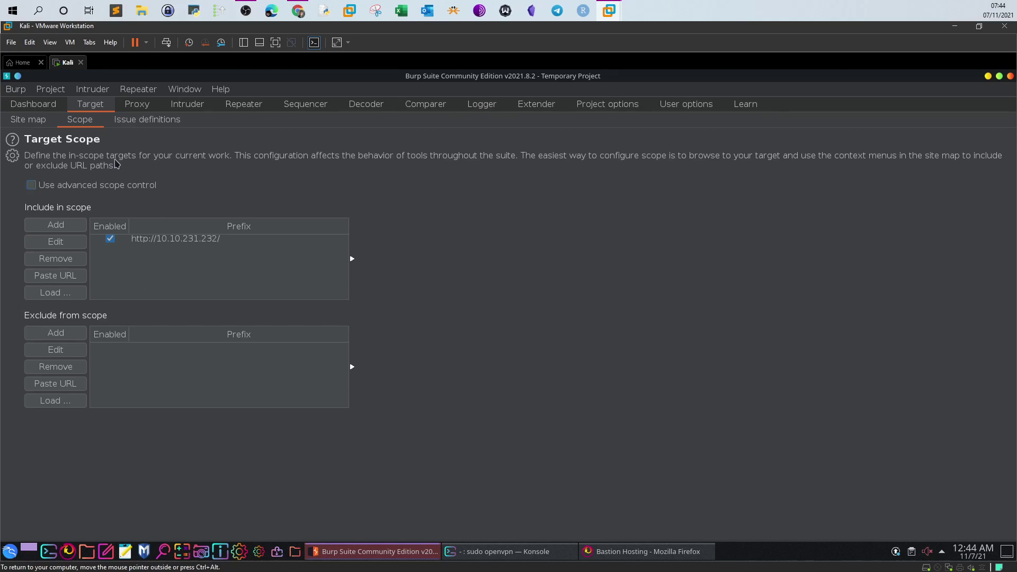
Compare the target's site map with the in-scope prefixes, finishing on the site map
left_click(30, 121)
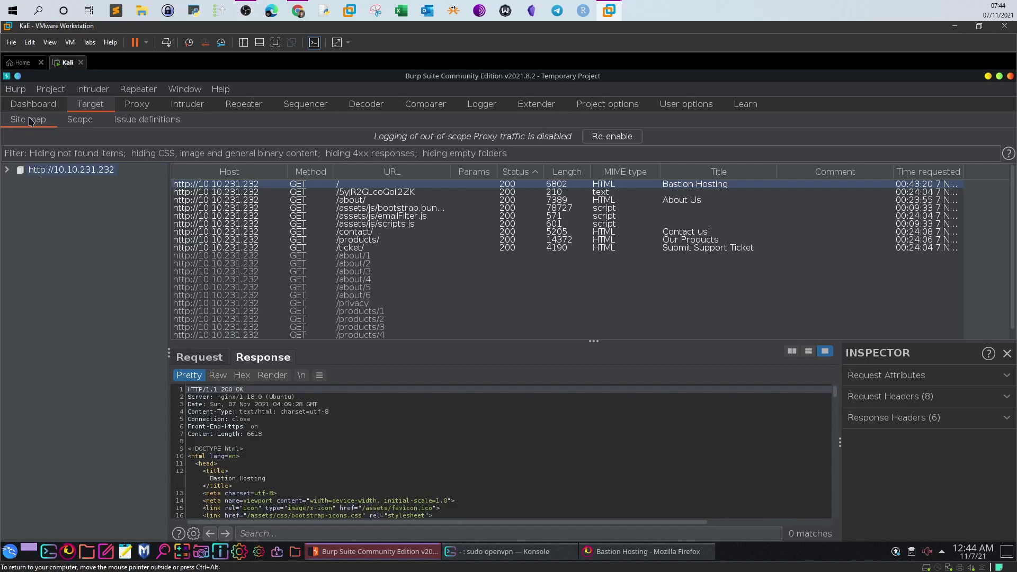
left_click(76, 120)
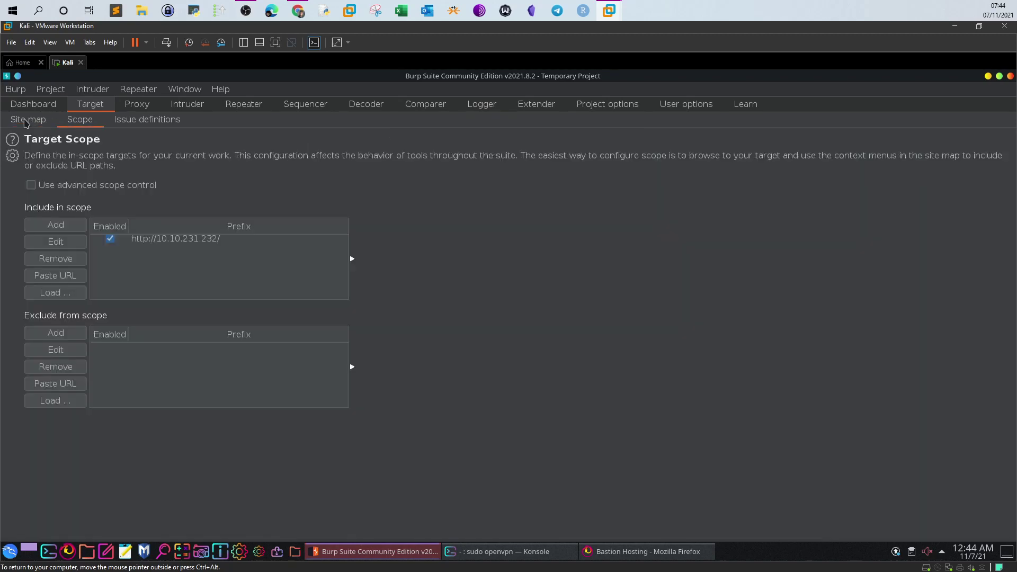
left_click(26, 123)
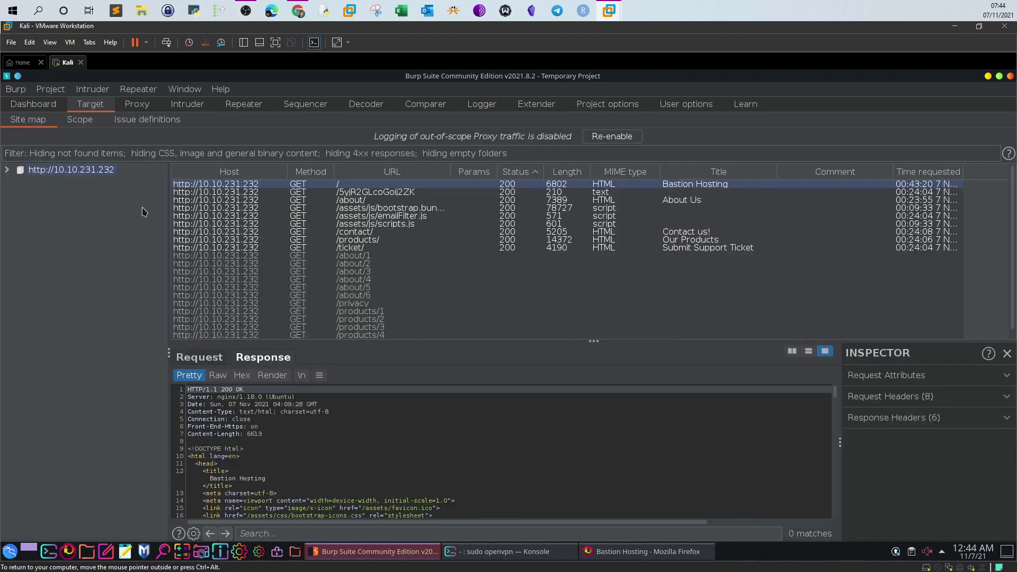
left_click(78, 122)
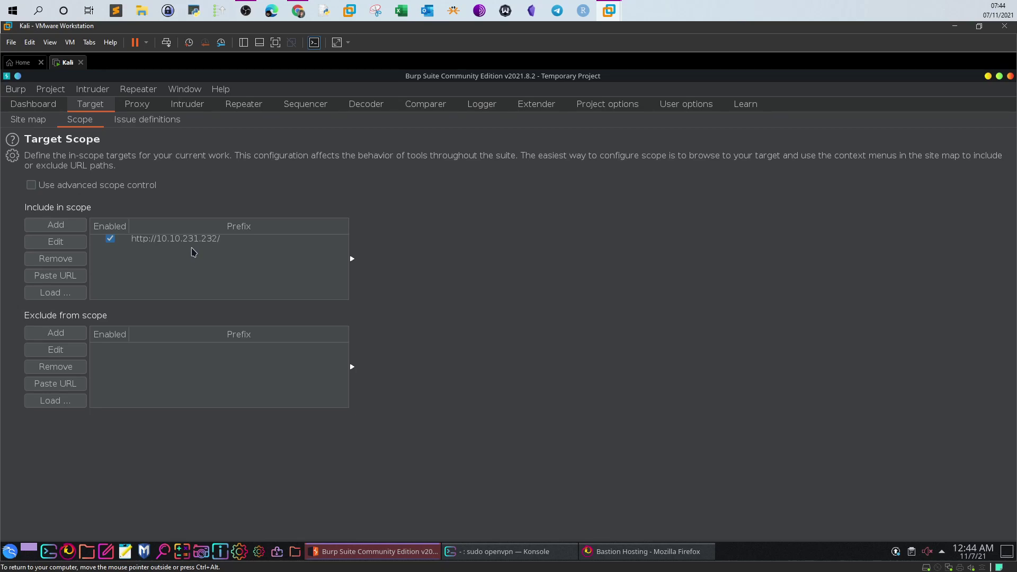
left_click(36, 120)
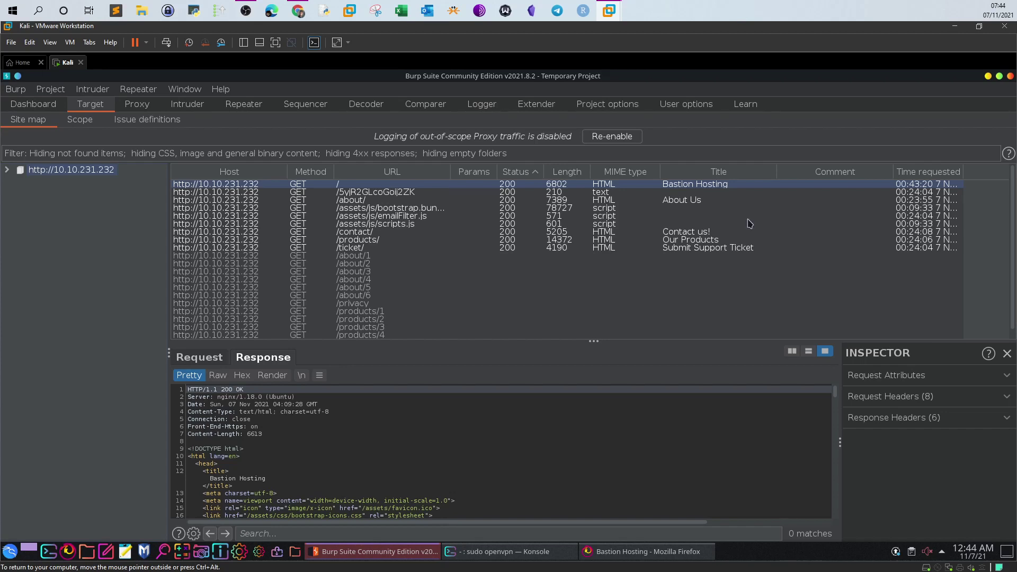
Inspect the /assets/js/scripts.js and /about/4 entries in the site map's request list
scroll(340, 257, "down", 1)
scroll(339, 256, "up", 1)
left_click(374, 224)
left_click(339, 280)
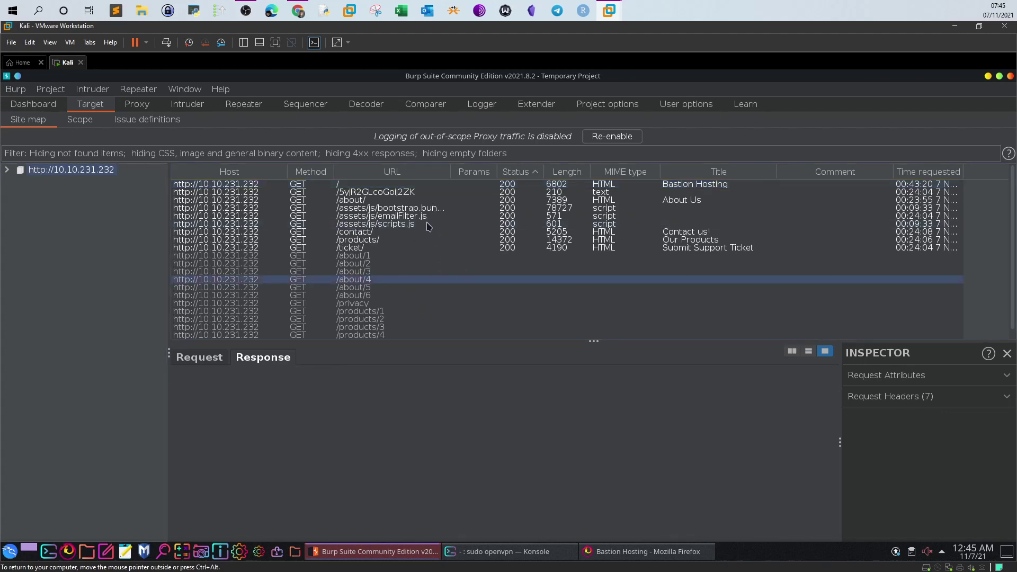
scroll(427, 329, "down", 1)
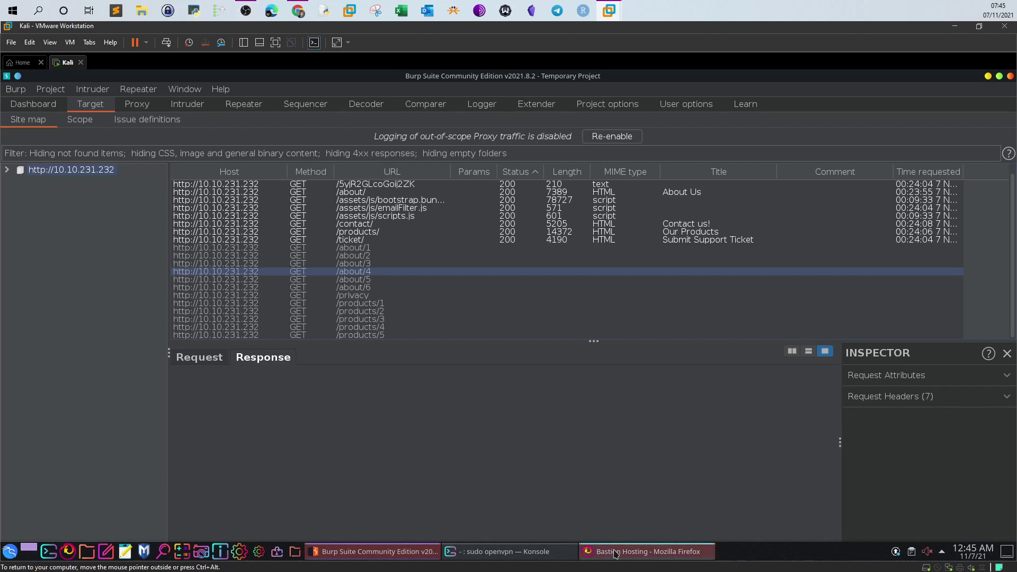
Look at the Bastion Hosting page in Firefox, check the target scope in Burp Suite and return to the site map
left_click(636, 552)
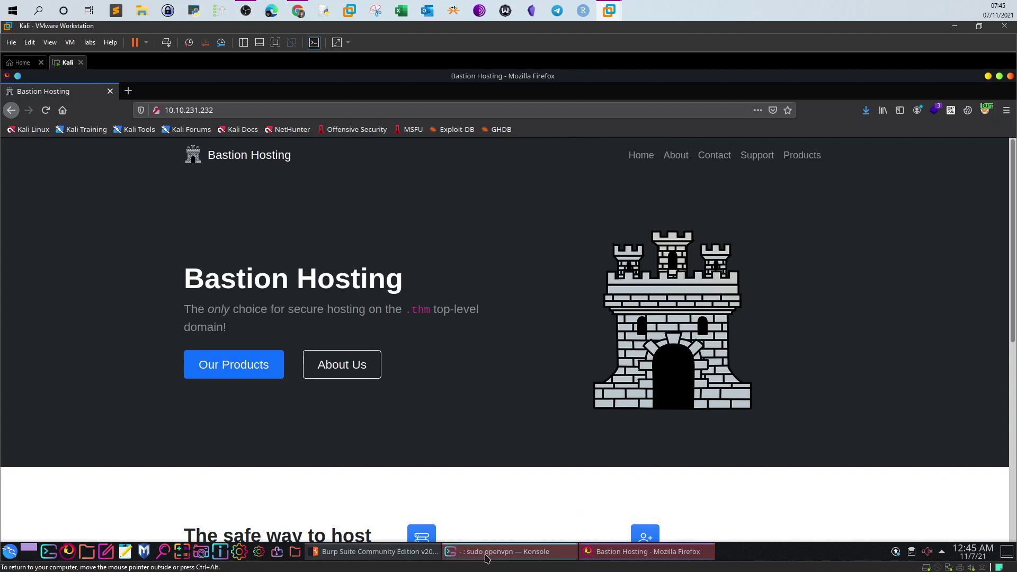
left_click(427, 552)
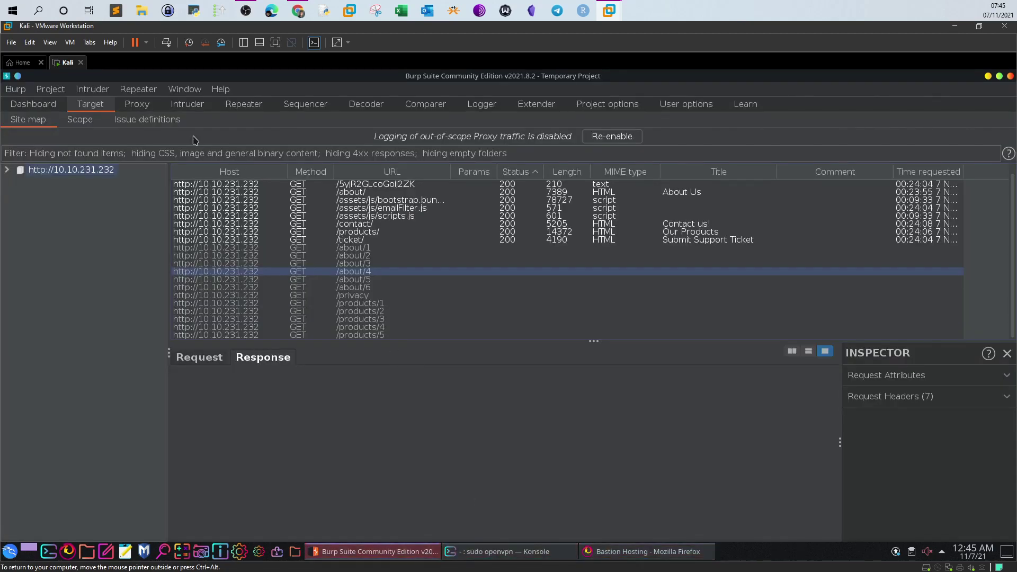
left_click(83, 121)
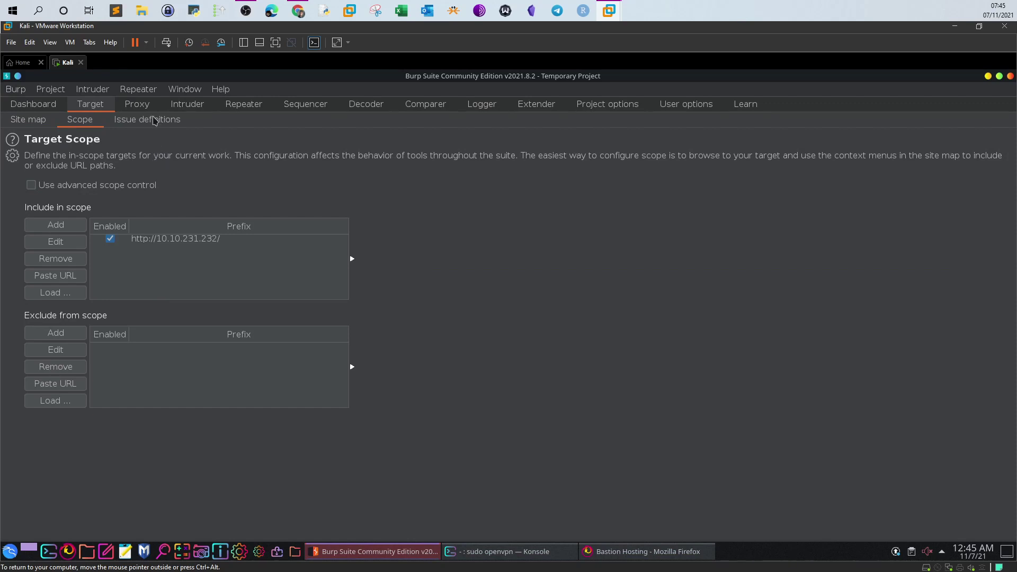
left_click(40, 122)
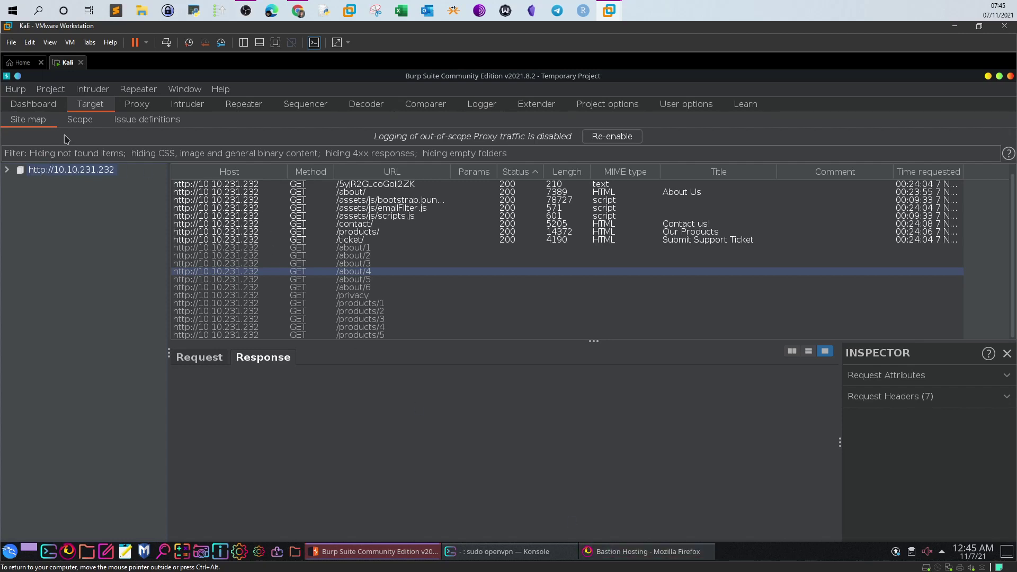
right_click(68, 170)
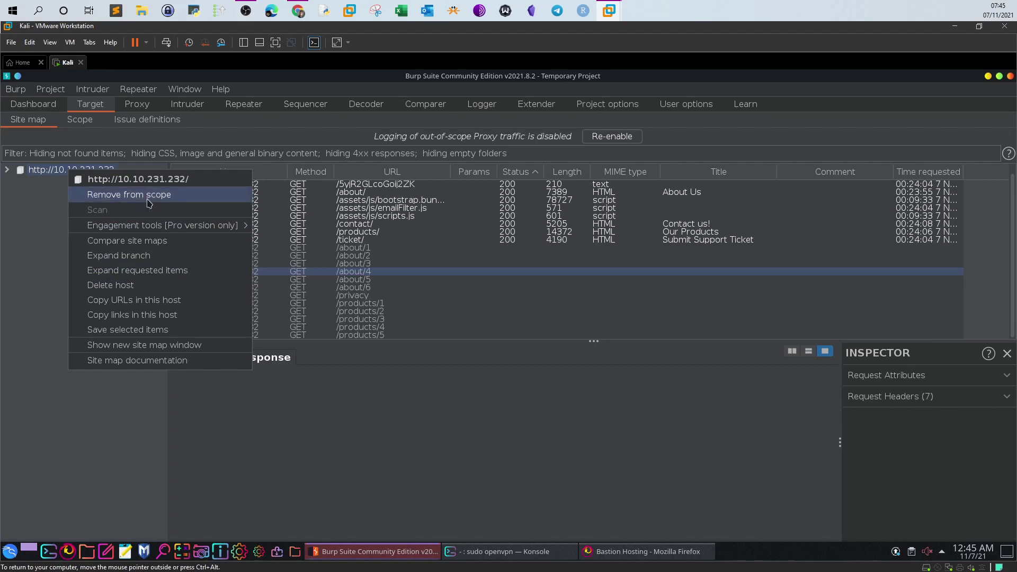
left_click(174, 194)
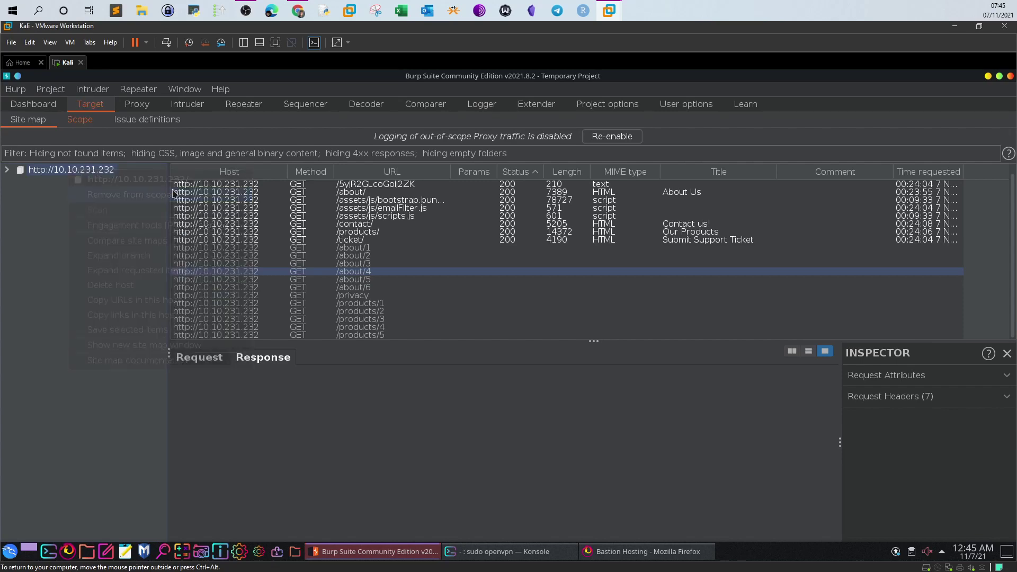
left_click(90, 125)
left_click(27, 123)
right_click(79, 177)
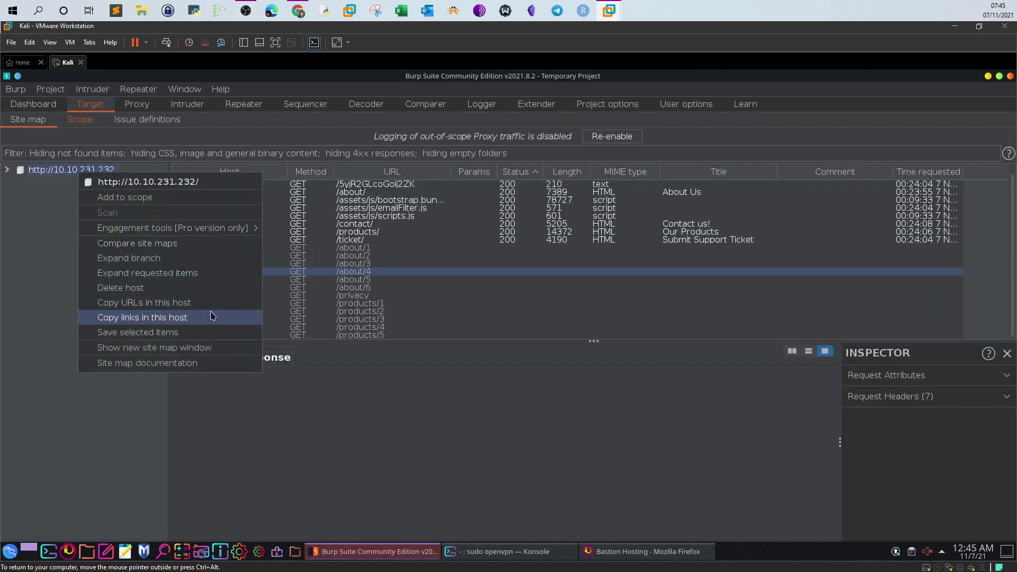
left_click(137, 197)
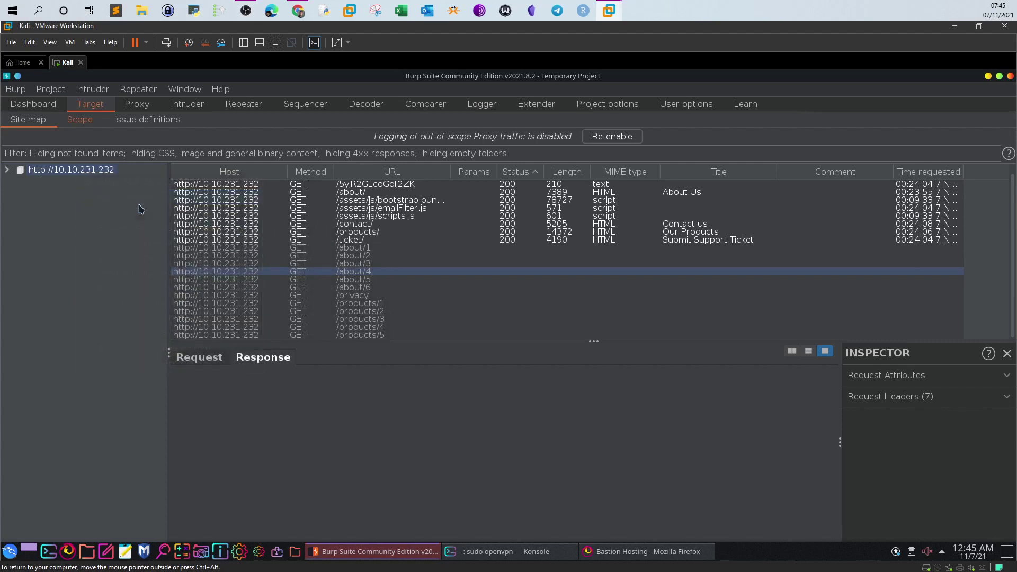
left_click(85, 122)
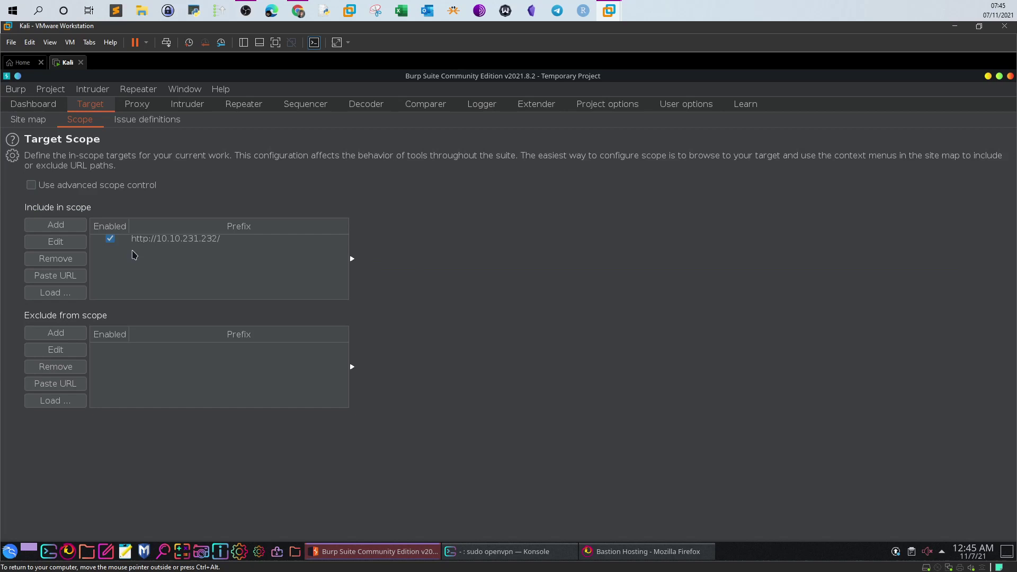
left_click(44, 121)
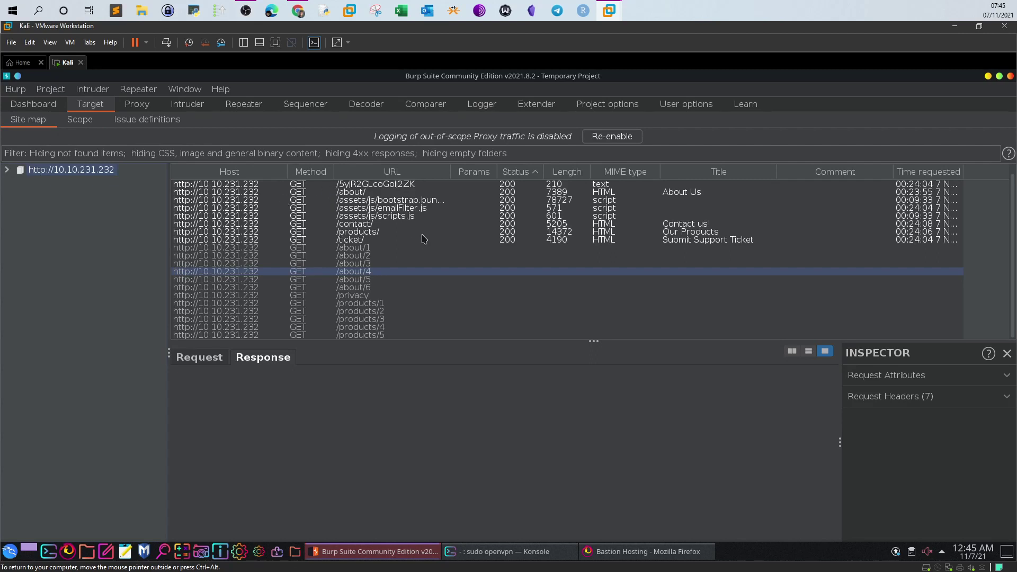
left_click(7, 170)
left_click(8, 170)
Open the proxy options and review the client request interception rules
left_click(139, 105)
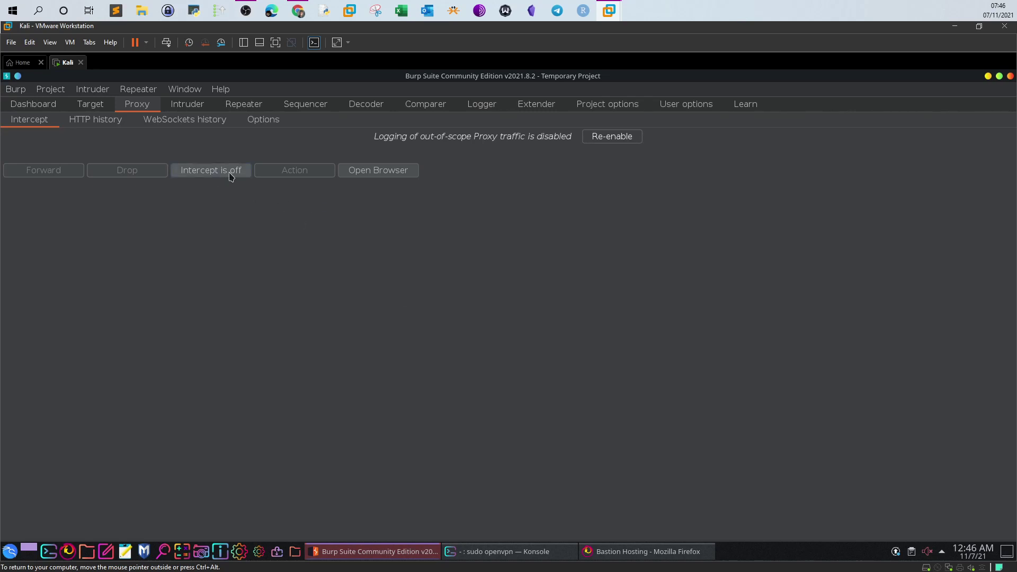
left_click(266, 121)
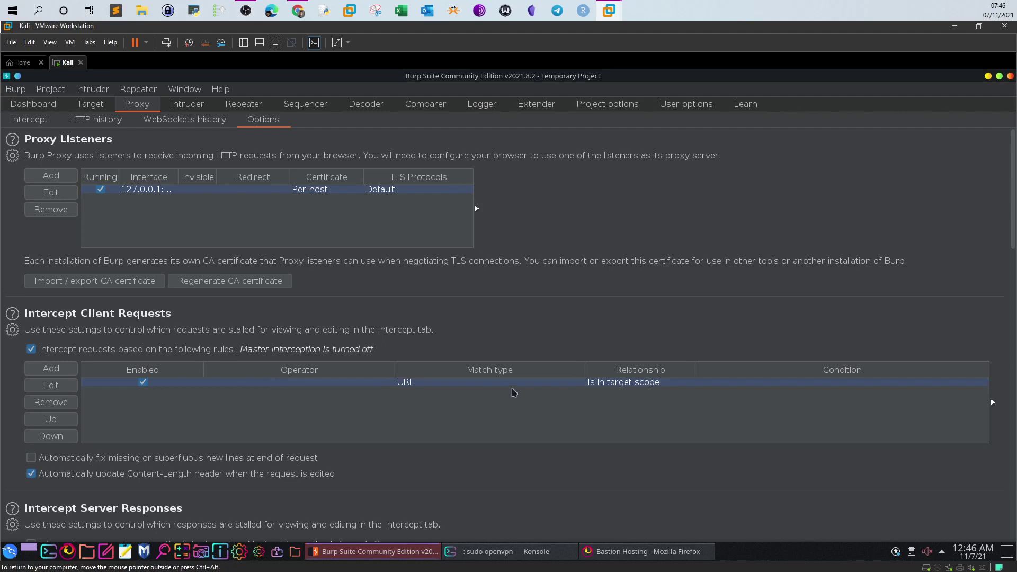
left_click(51, 368)
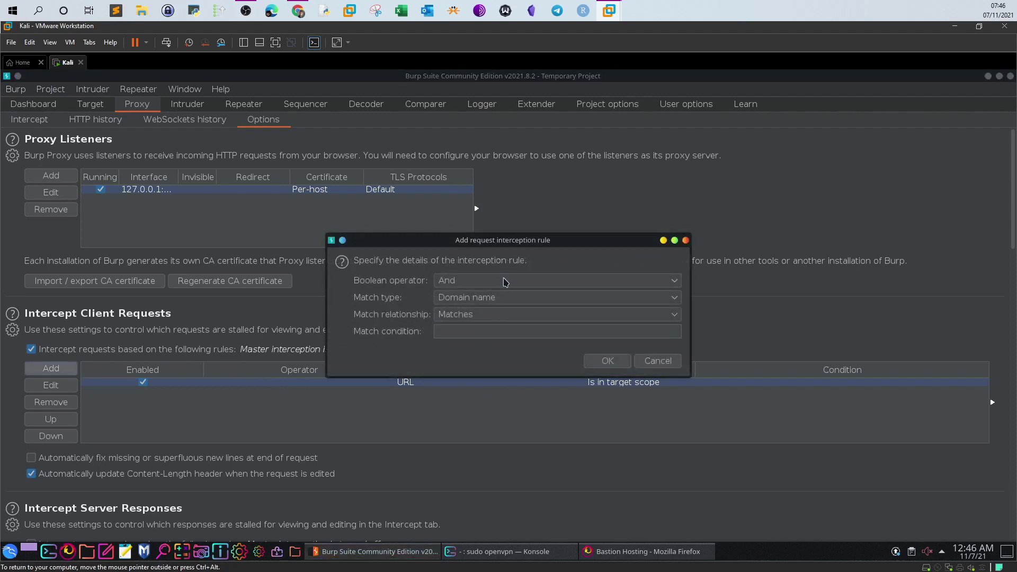
left_click(511, 298)
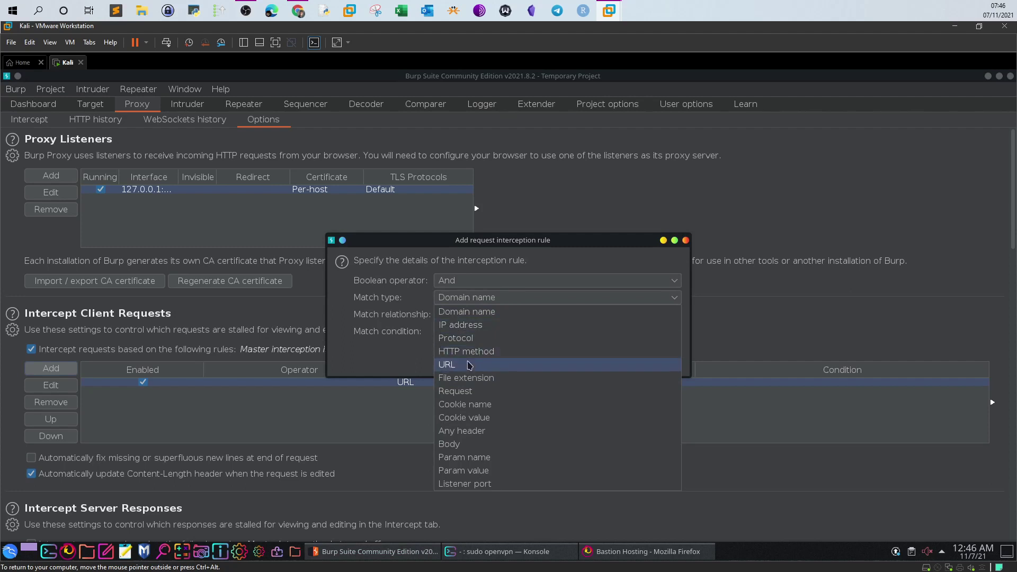
left_click(469, 366)
left_click(461, 316)
left_click(501, 360)
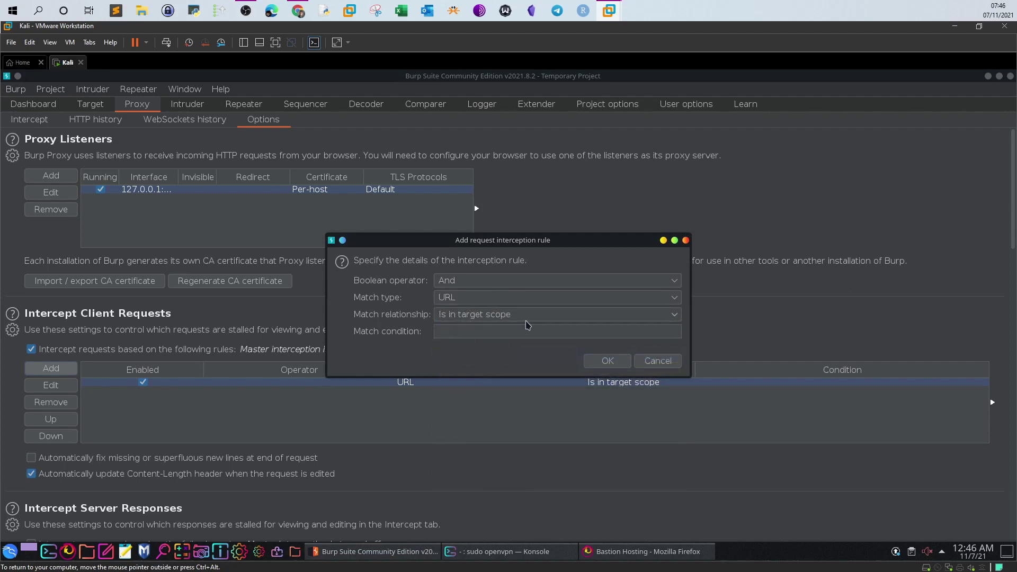
left_click(658, 361)
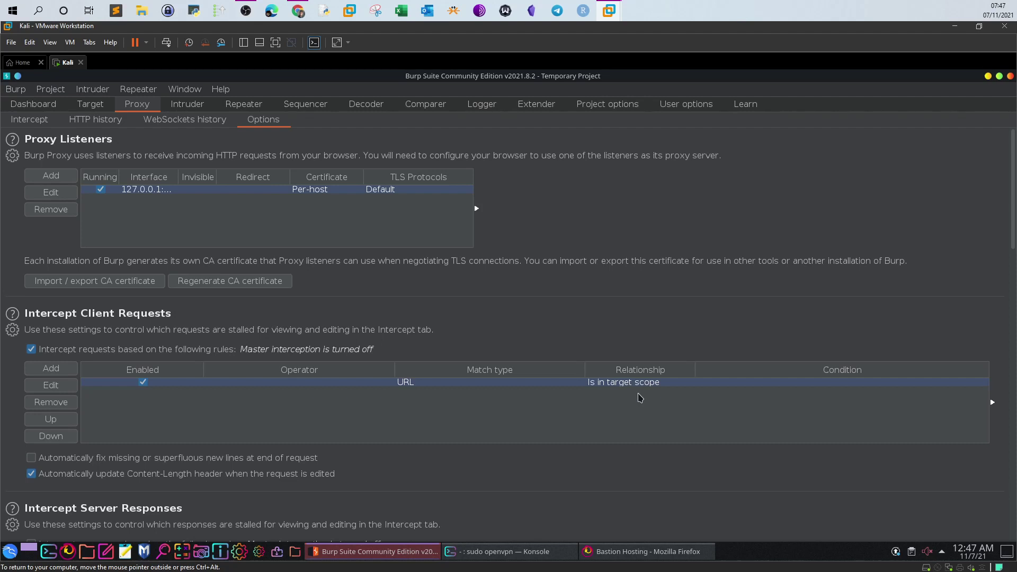
Turn on proxy interception and load google.com in a new Firefox tab
left_click(46, 120)
left_click(231, 172)
left_click(646, 552)
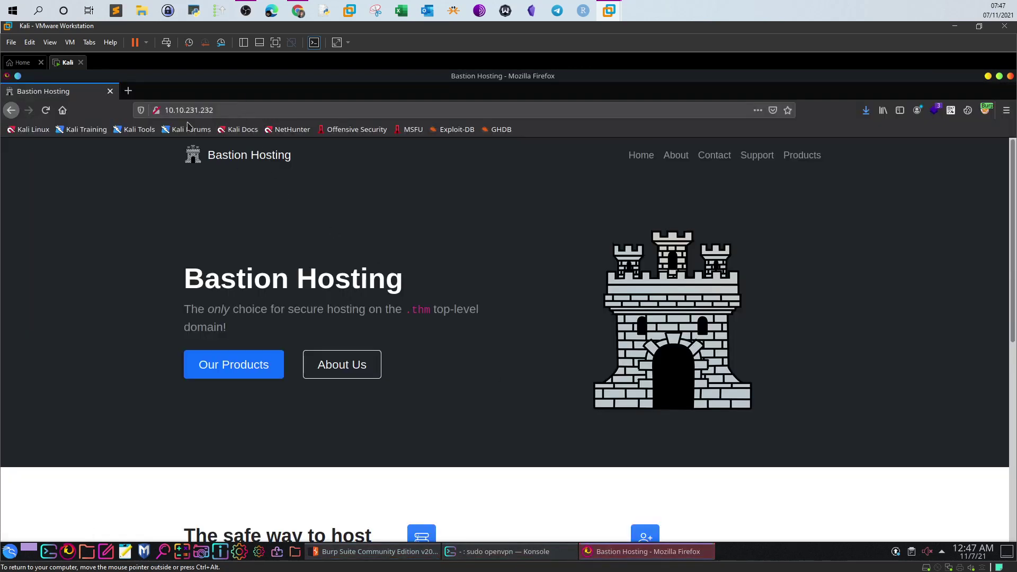
left_click(129, 91)
type("goo")
key("Return")
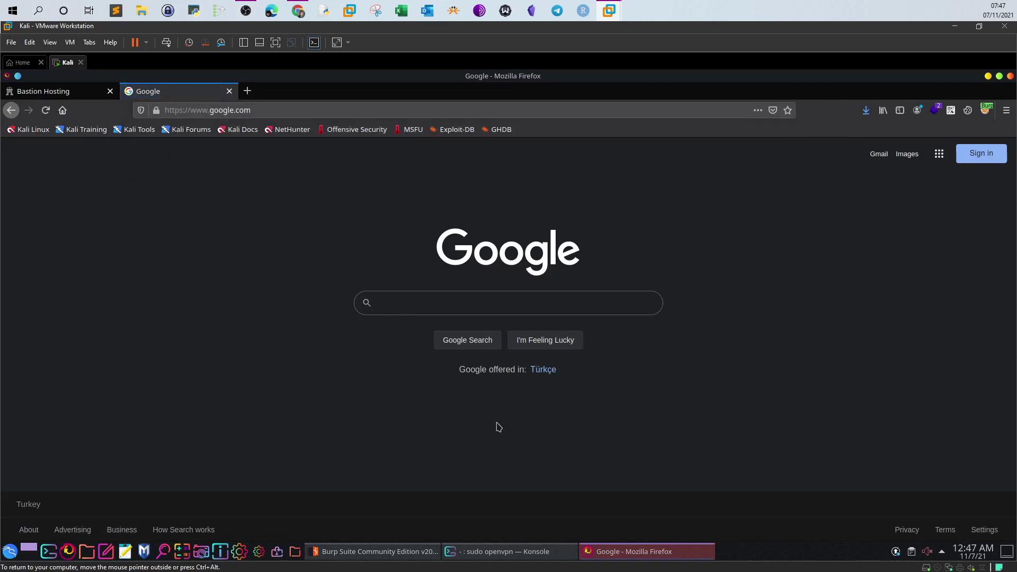
Return to Burp Suite and review the proxy's HTTP history, enlarging the request list
left_click(432, 552)
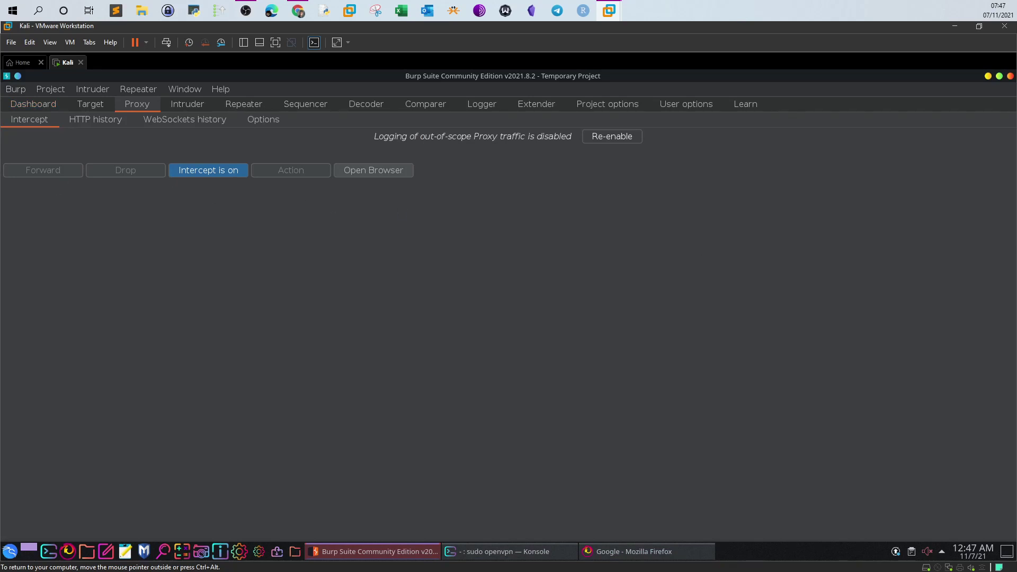
left_click(93, 120)
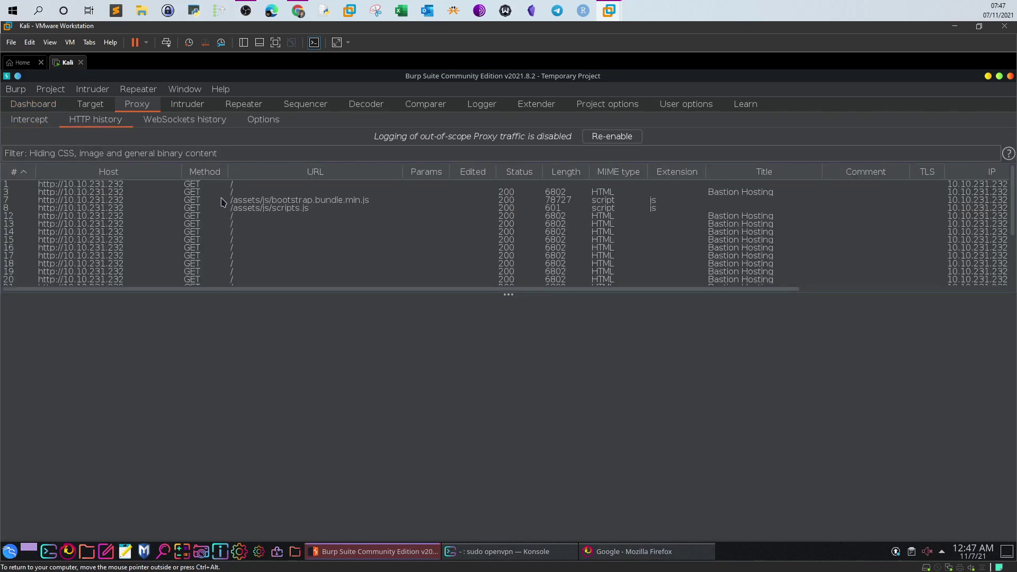
left_click_drag(1010, 204, 1012, 276)
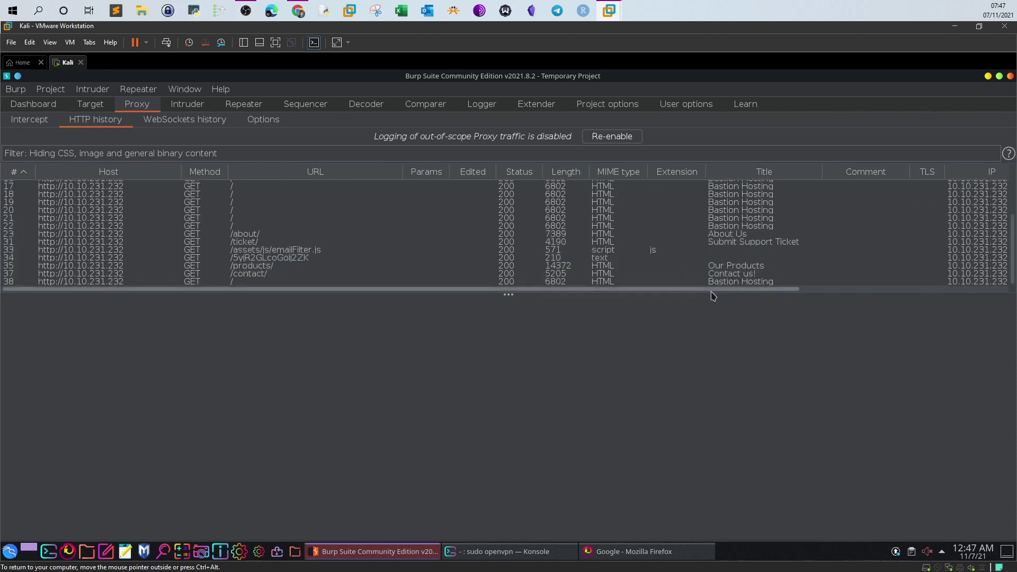
left_click_drag(830, 289, 834, 431)
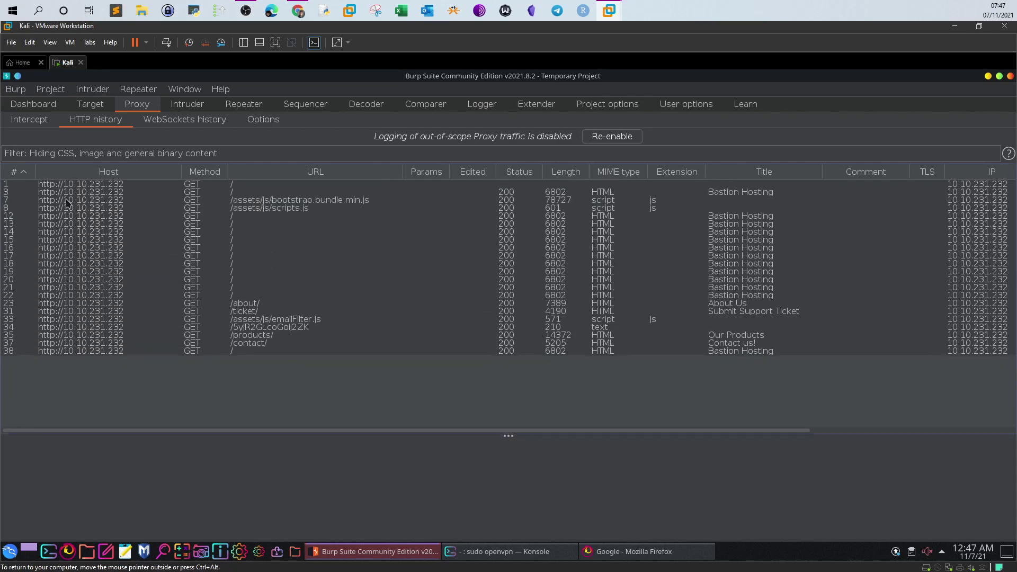
Compare the requests in the target site map with those in the proxy's HTTP history
left_click(90, 105)
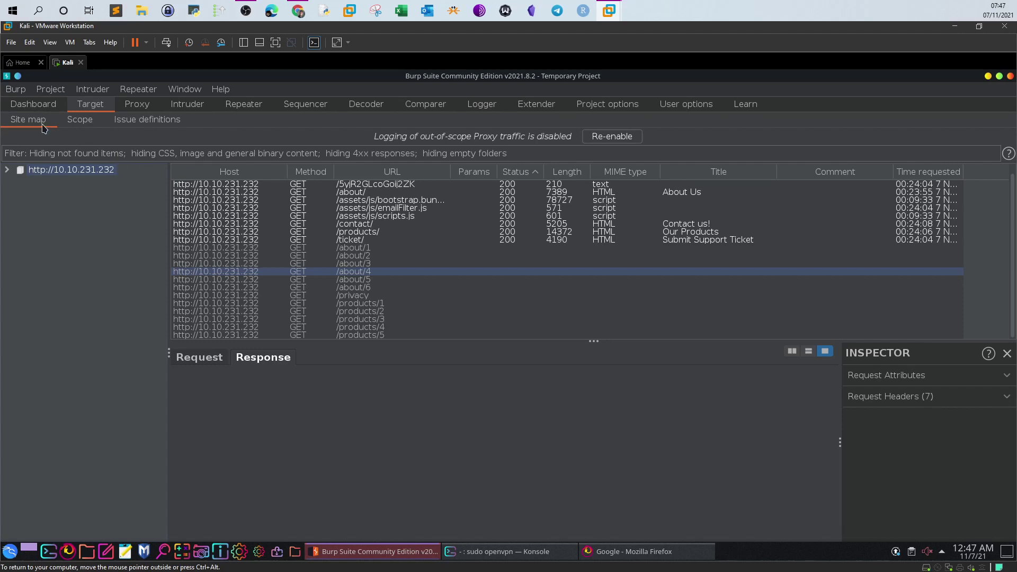
scroll(1012, 266, "up", 1)
scroll(1012, 266, "down", 1)
left_click(146, 106)
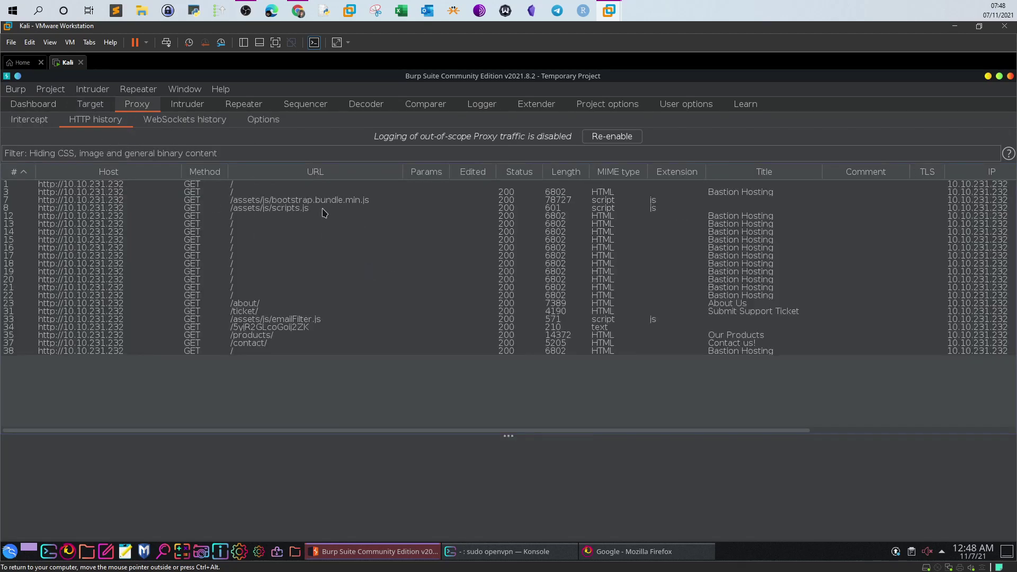
left_click(96, 106)
left_click(99, 122)
left_click(32, 122)
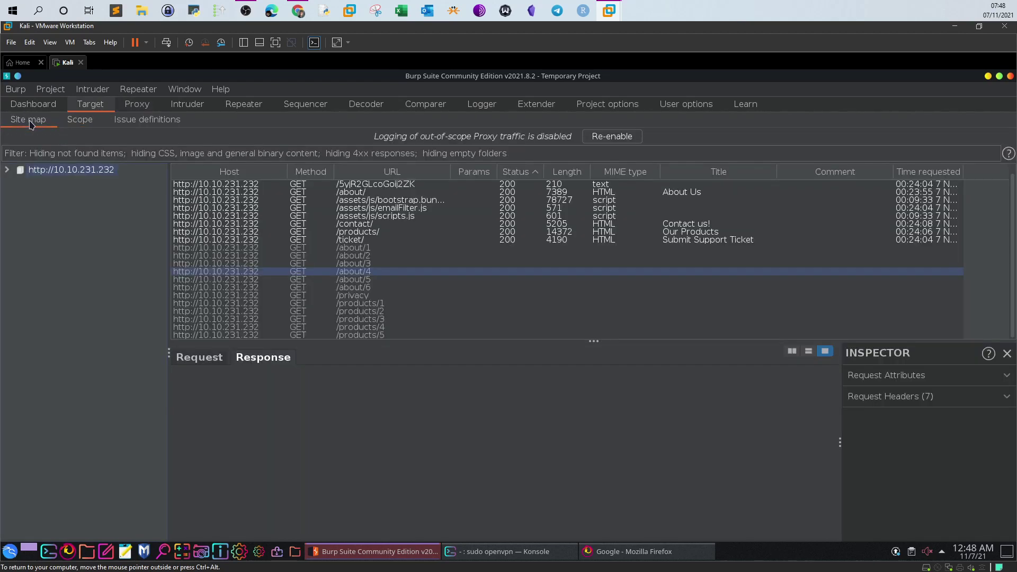
left_click(131, 106)
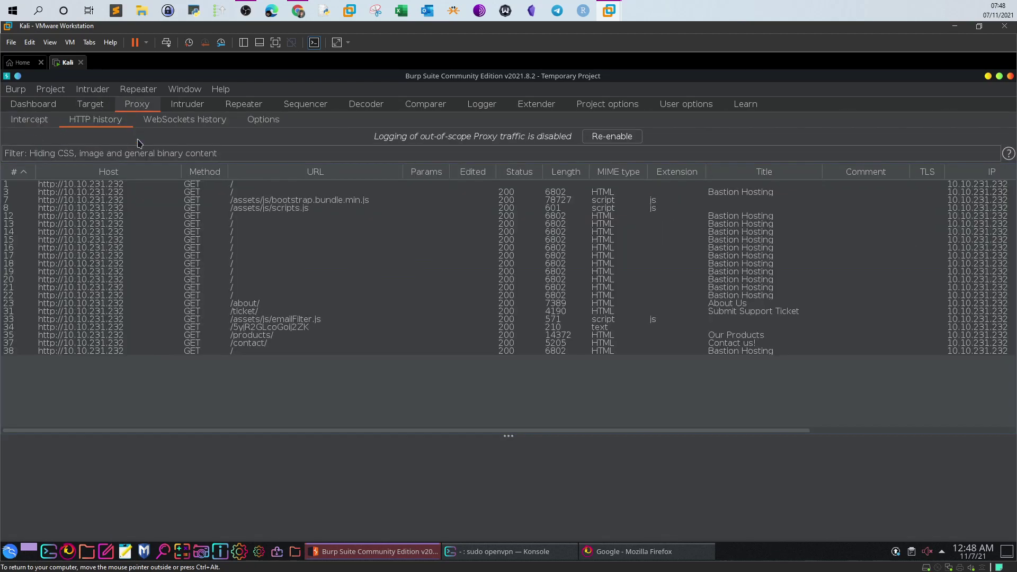
Check the proxy's client request interception rule and return to the target site map
left_click(264, 122)
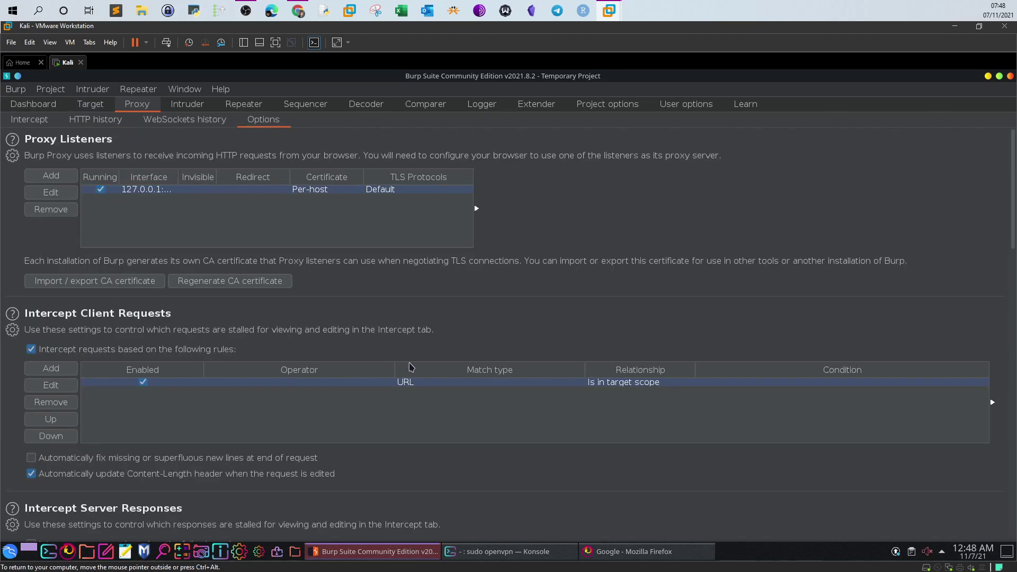
left_click(91, 107)
left_click(136, 107)
left_click(91, 107)
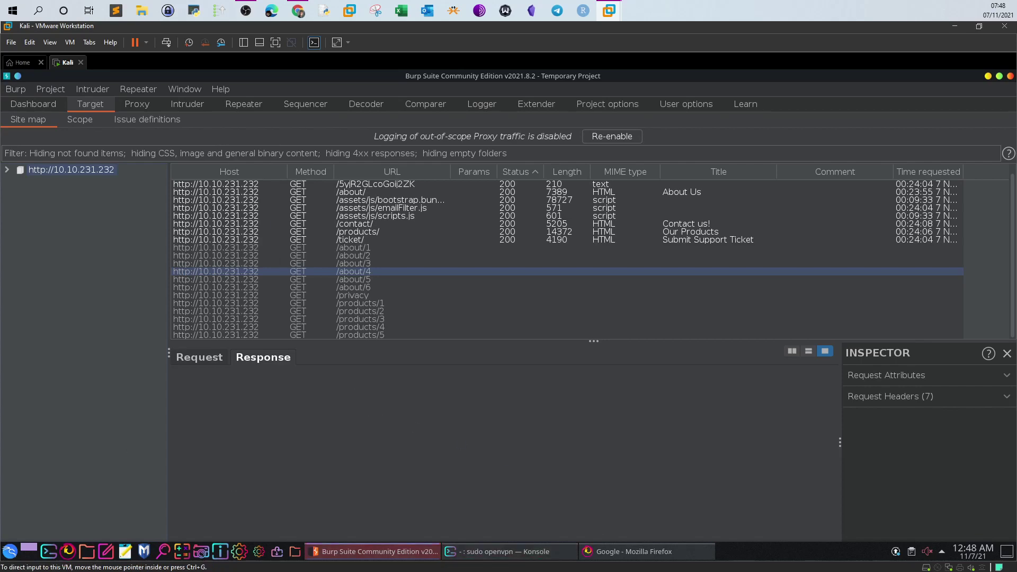
Switch to the TryHackMe room in Chrome and find Task 14, Example Attack, in the task list
key("alt+Tab")
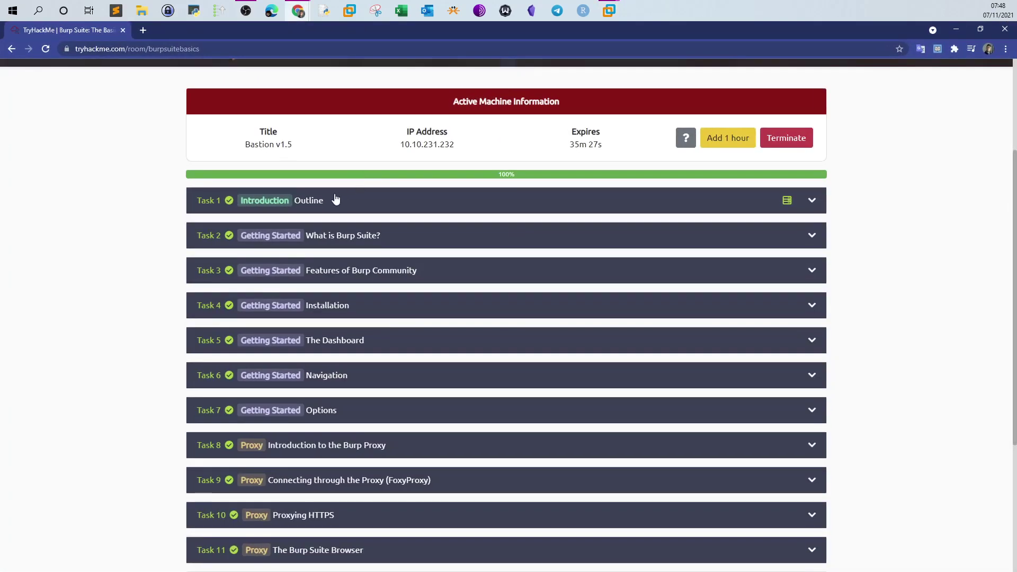
scroll(334, 196, "down", 2)
scroll(333, 195, "down", 2)
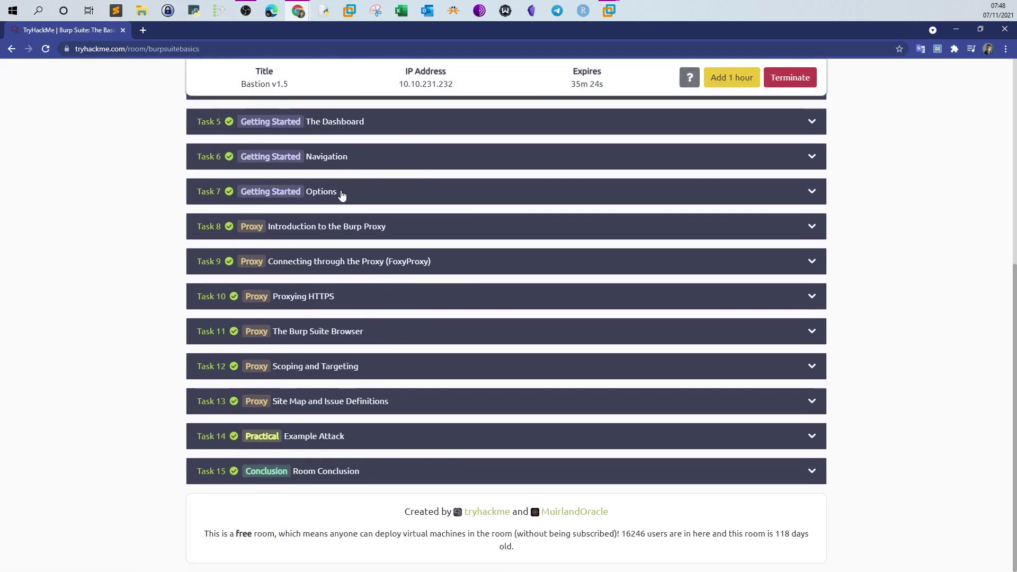
left_click(314, 436)
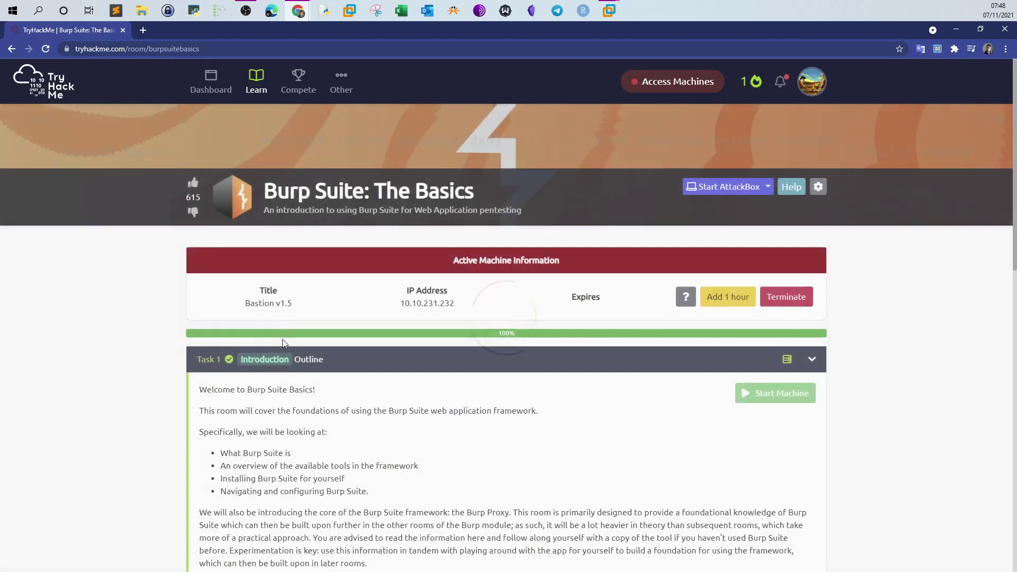
left_click(353, 369)
scroll(365, 310, "down", 3)
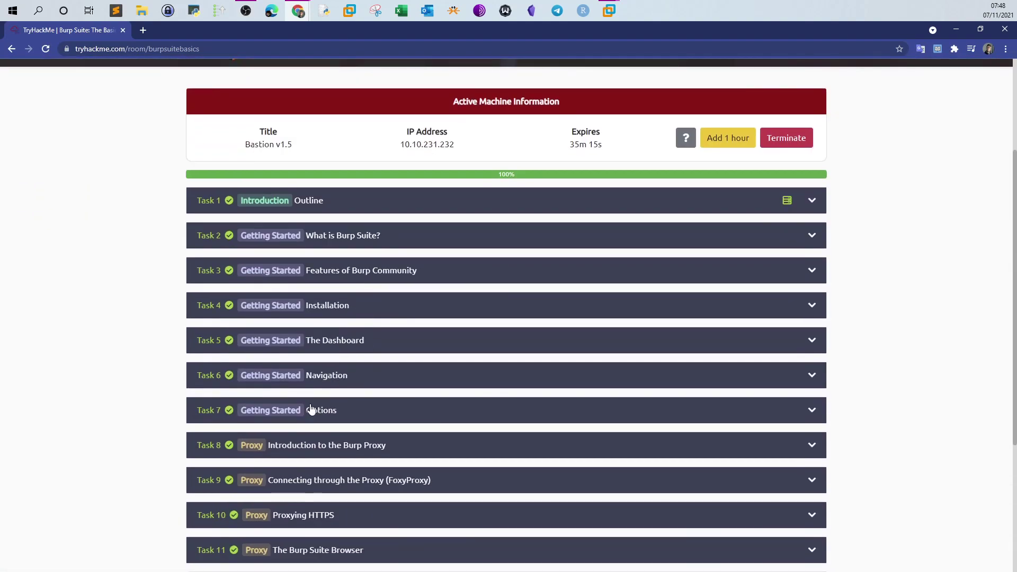
scroll(309, 315, "down", 4)
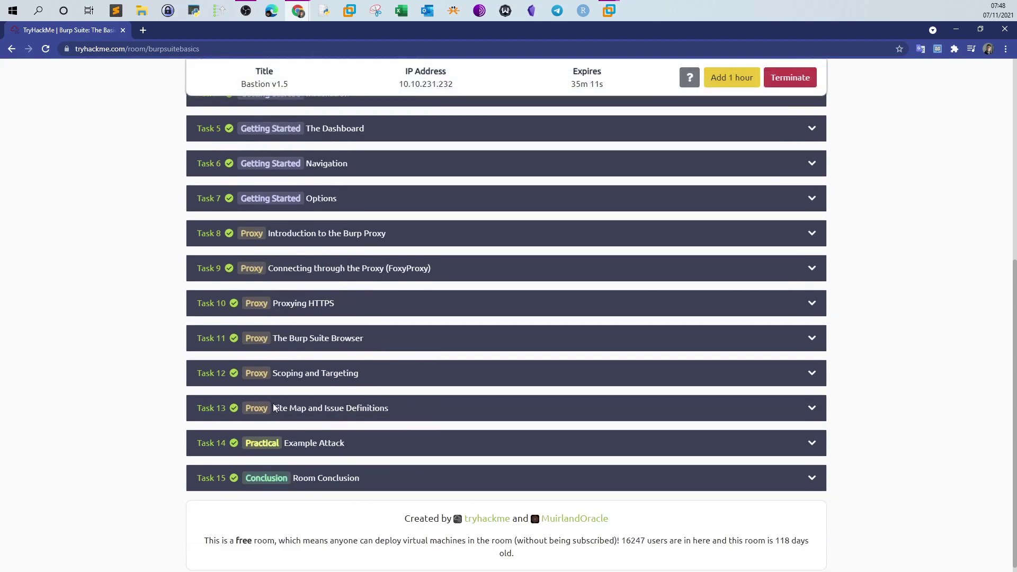
scroll(198, 454, "down", 1)
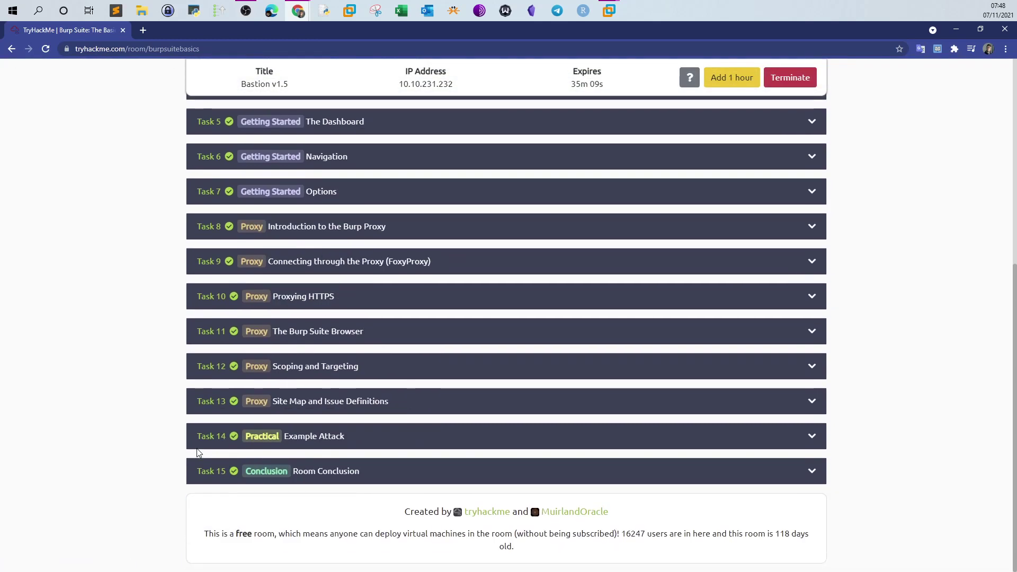
left_click(328, 436)
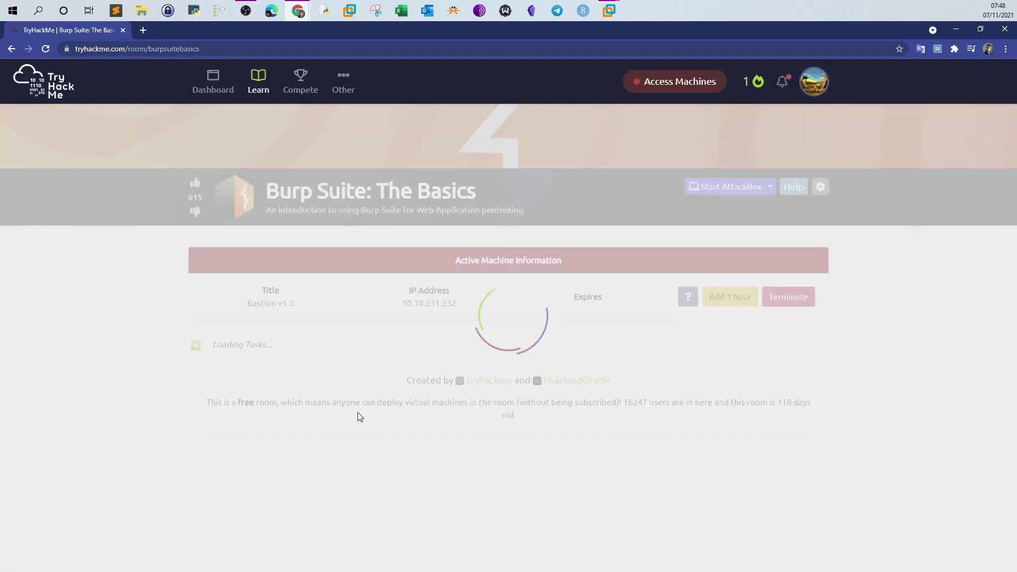
scroll(358, 411, "down", 10)
scroll(356, 407, "down", 2)
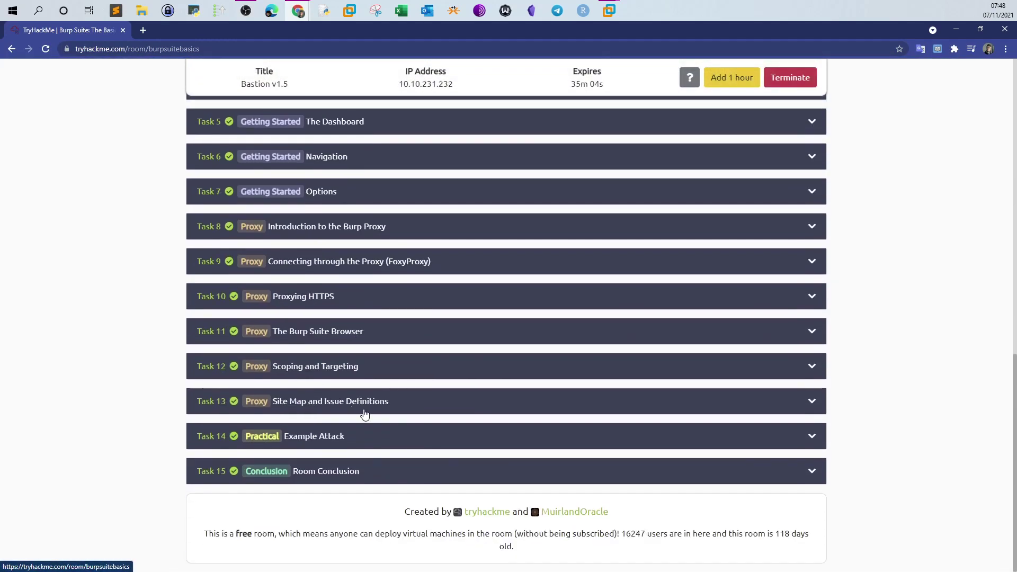
Expand Task 14, Example Attack, and read its instructions for the XSS payload and the intercepted support form request
left_click(416, 439)
scroll(465, 402, "down", 15)
scroll(463, 402, "down", 2)
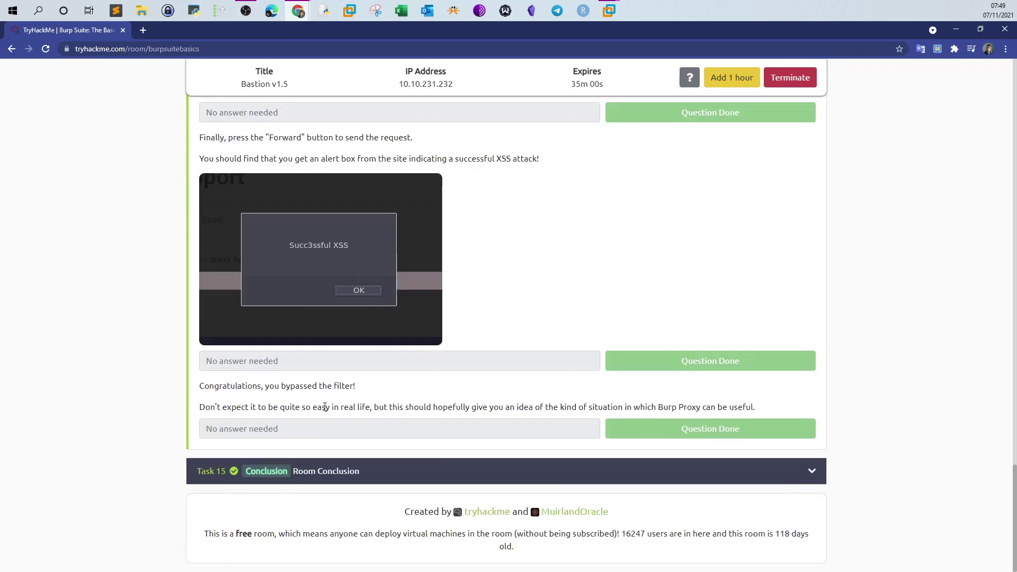
scroll(390, 363, "up", 6)
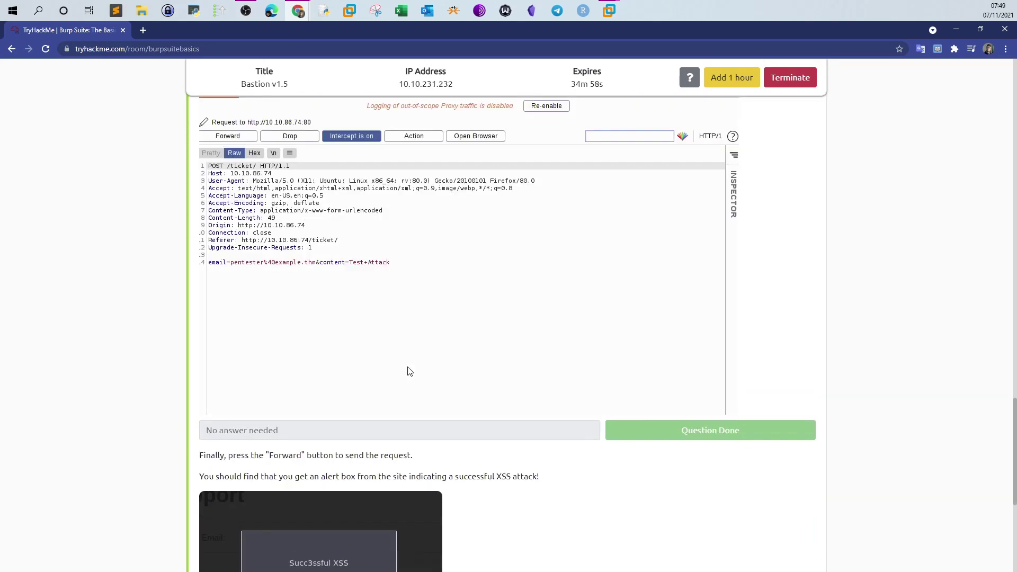
scroll(411, 371, "up", 3)
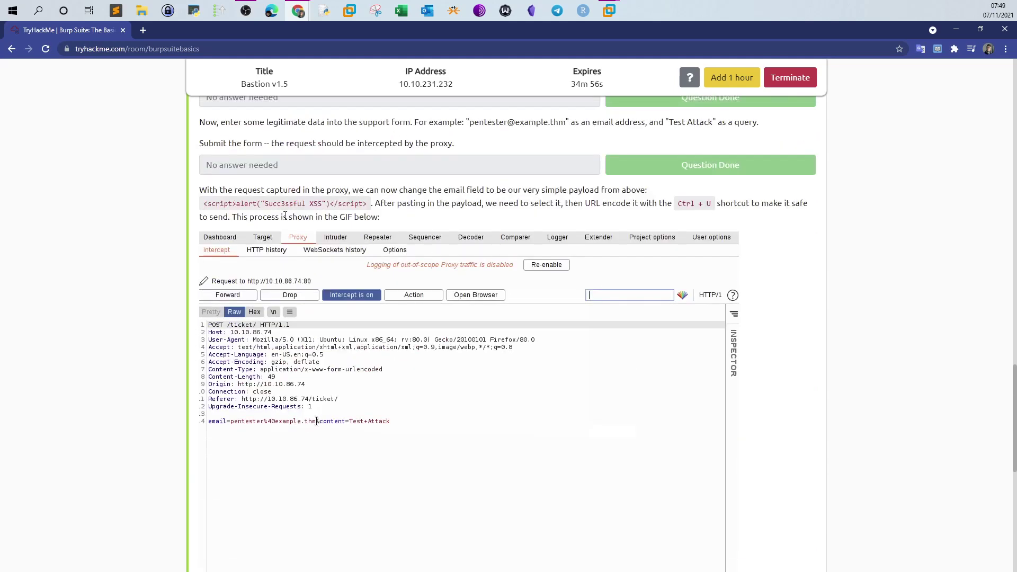
Switch to the Kali virtual machine and request the Contact page from the Bastion Hosting tab in Firefox
mouse_move(609, 10)
left_click(665, 69)
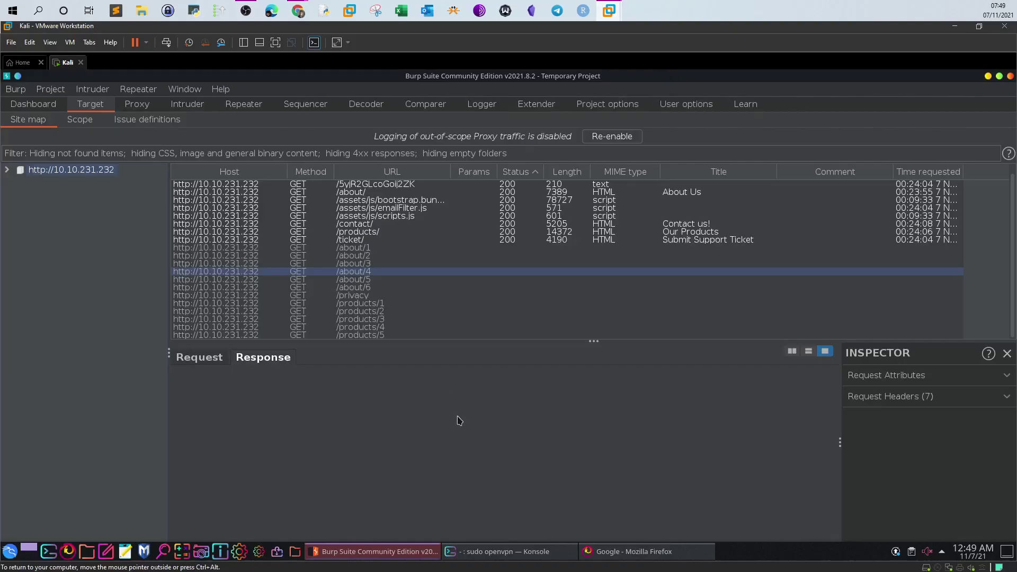
left_click(634, 551)
left_click(53, 91)
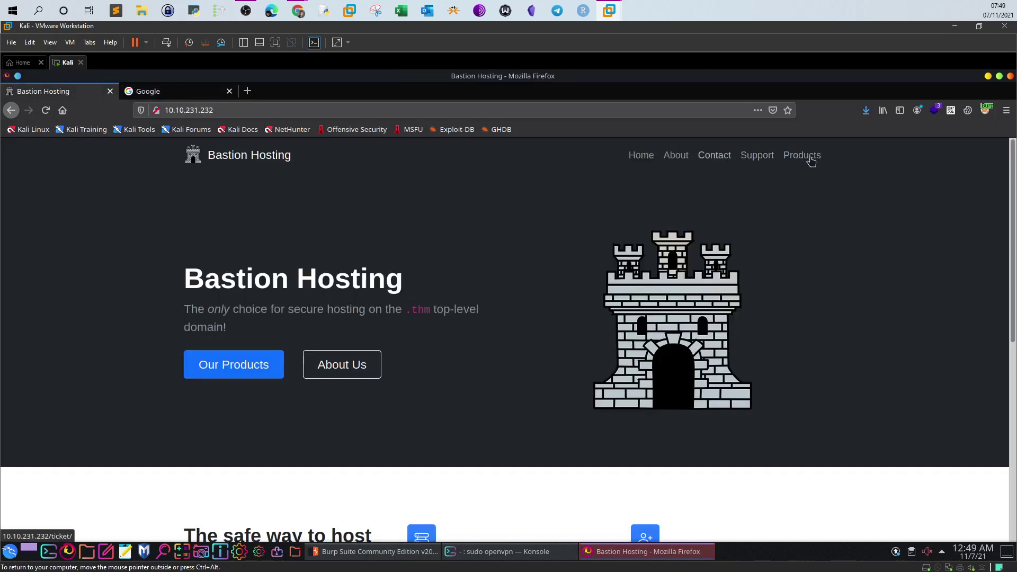
Inspect the intercepted /contact/ request in Burp Suite, turn off interception and return to Firefox
left_click(375, 551)
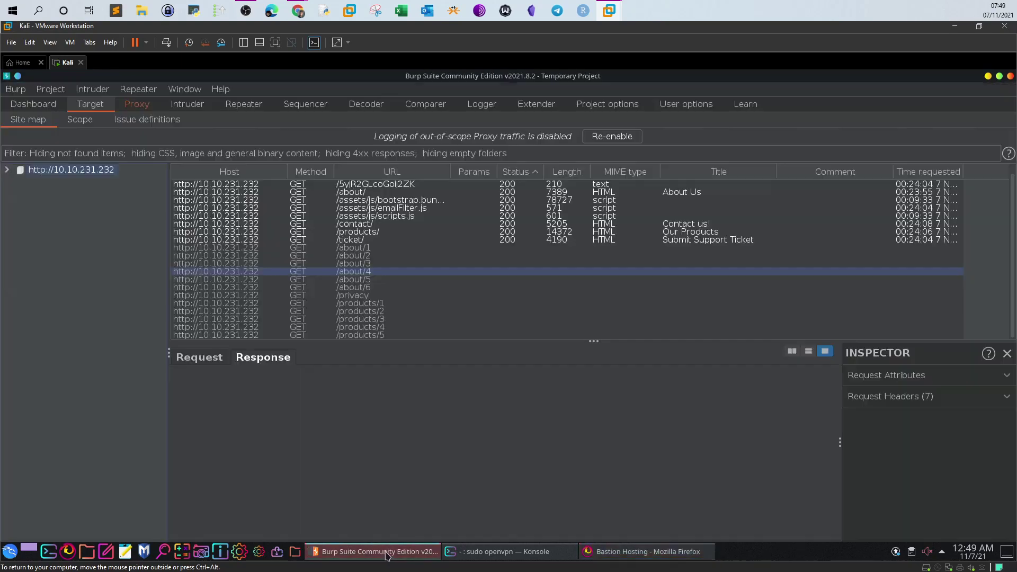
left_click(140, 104)
left_click(98, 106)
left_click(136, 105)
left_click(29, 120)
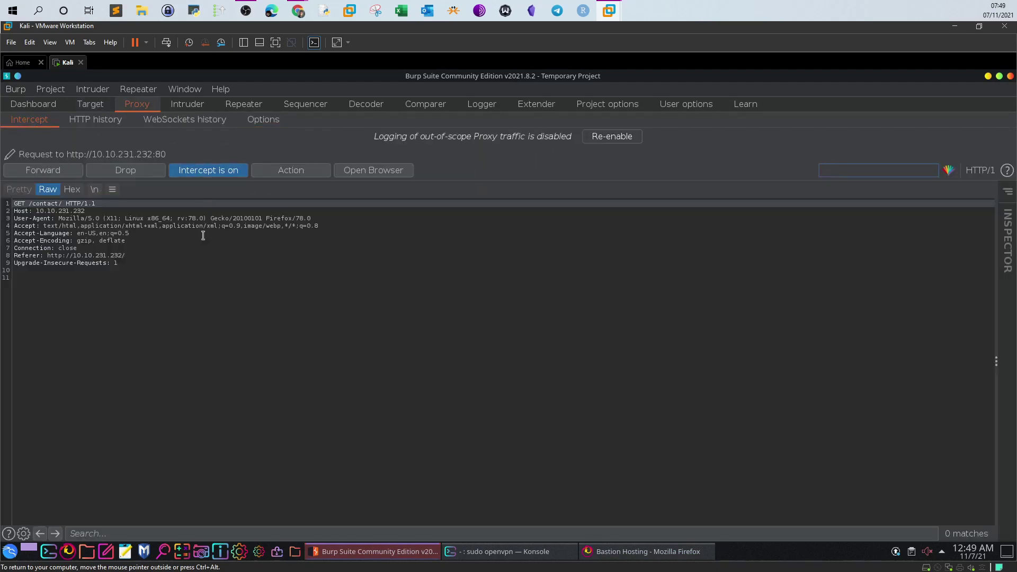
left_click(206, 170)
left_click(403, 553)
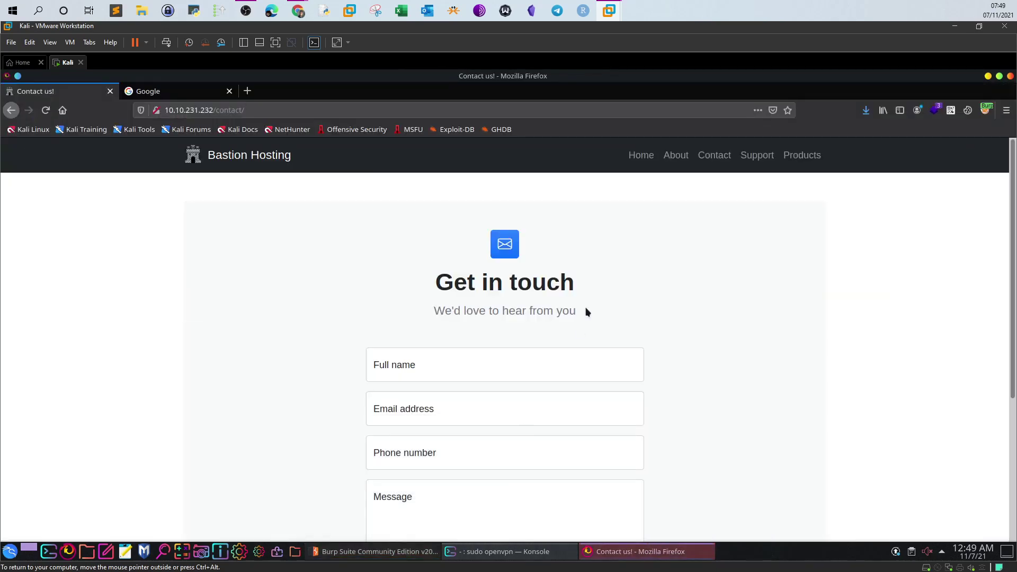
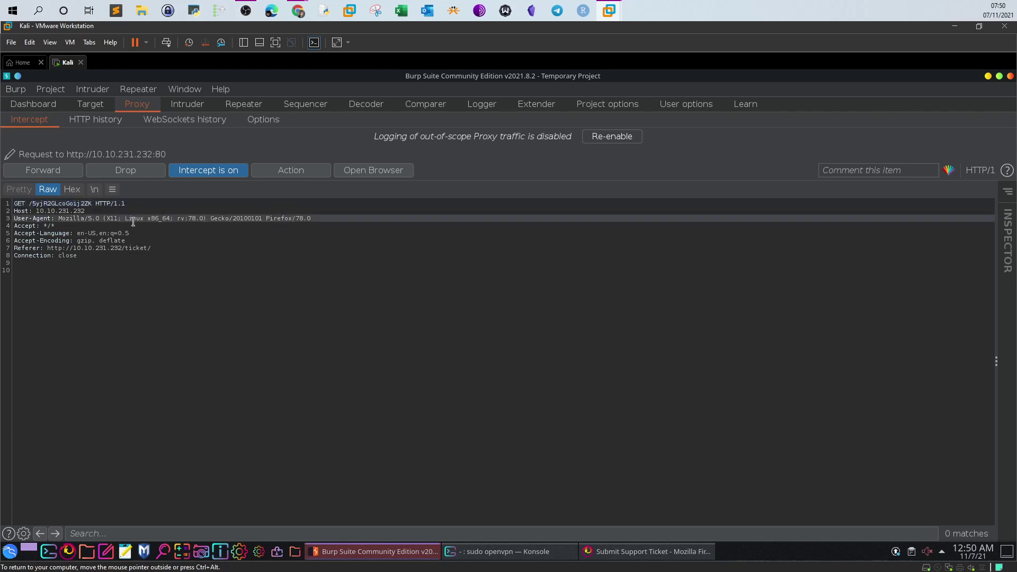
Forward the intercepted request in Burp Suite and select the <script>alert("Succ3ssful XSS")</script> payload in the Task 14 instructions in Chrome
left_click(72, 170)
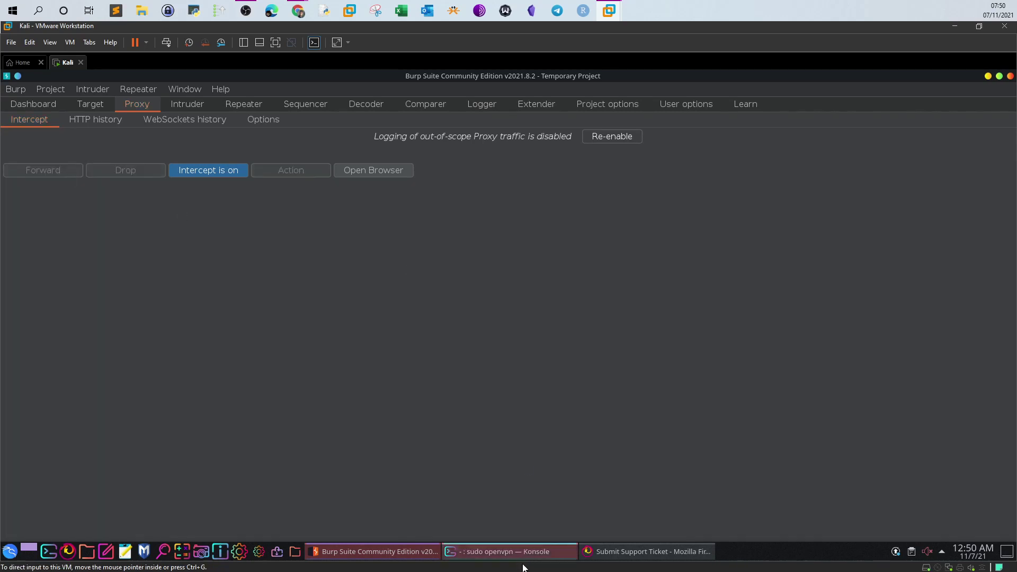
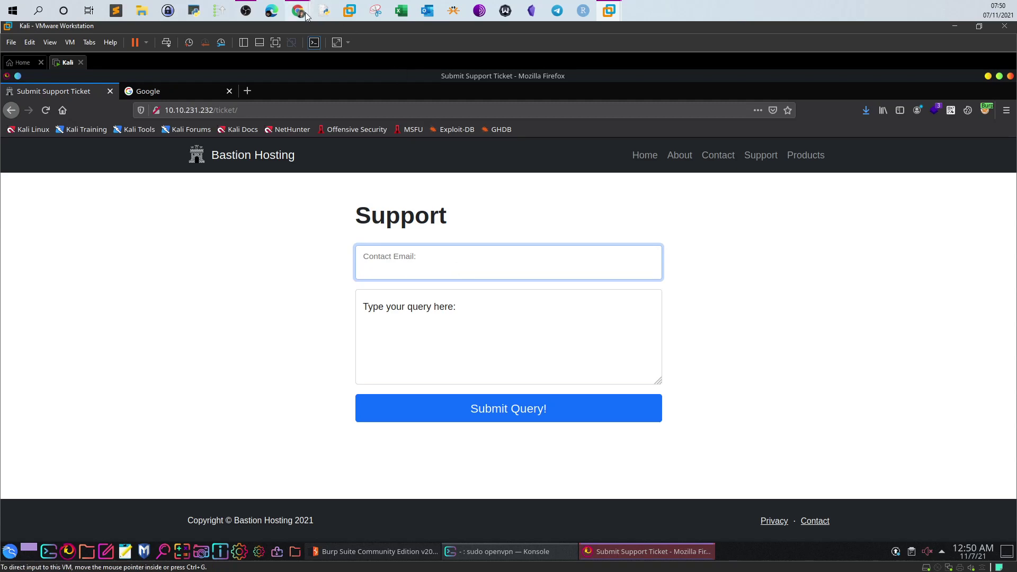
mouse_move(307, 16)
left_click(341, 84)
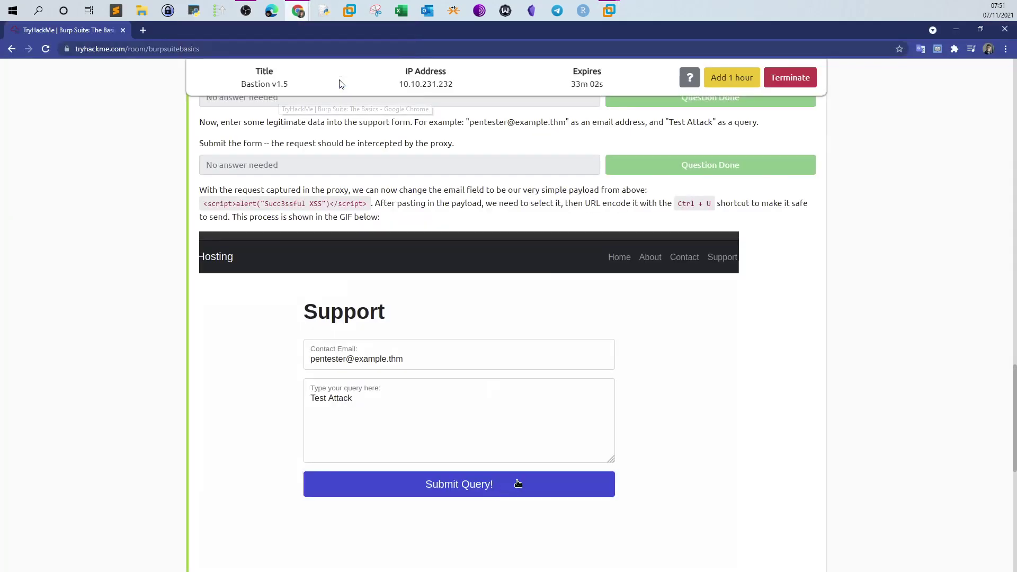
left_click_drag(205, 207, 372, 206)
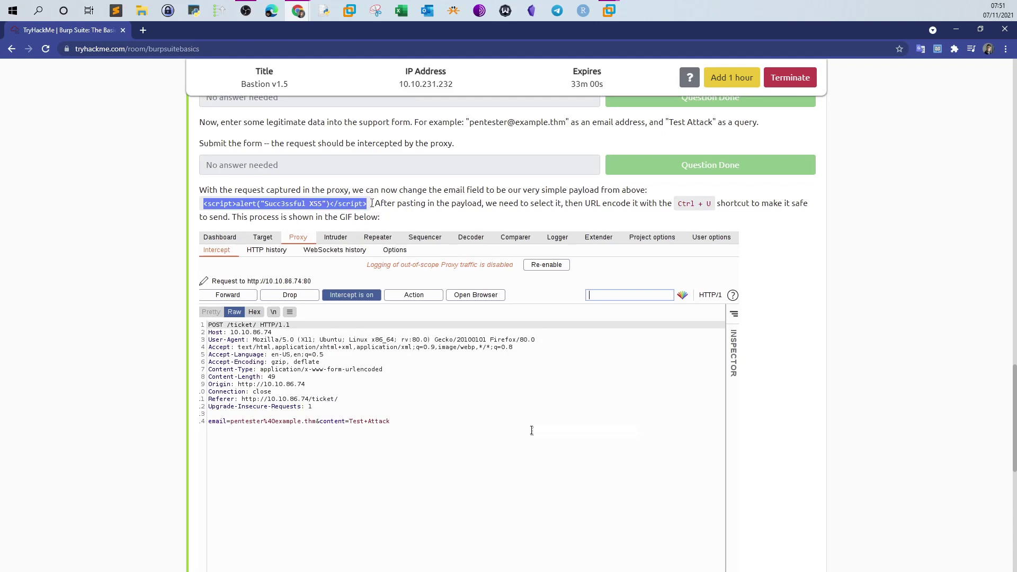
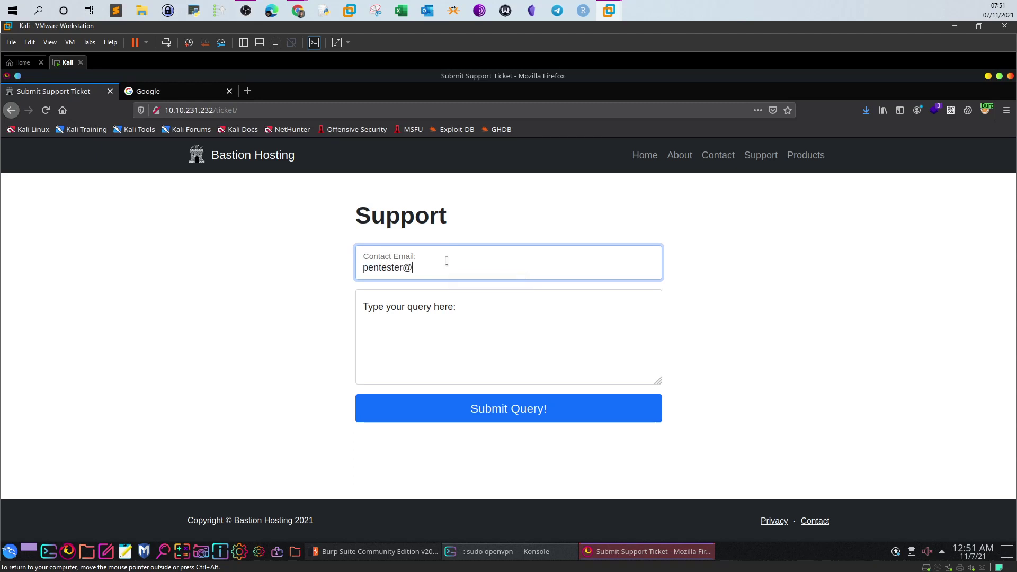
Fill in the contact email address on the Bastion Hosting support form in Firefox
type("localhost.co")
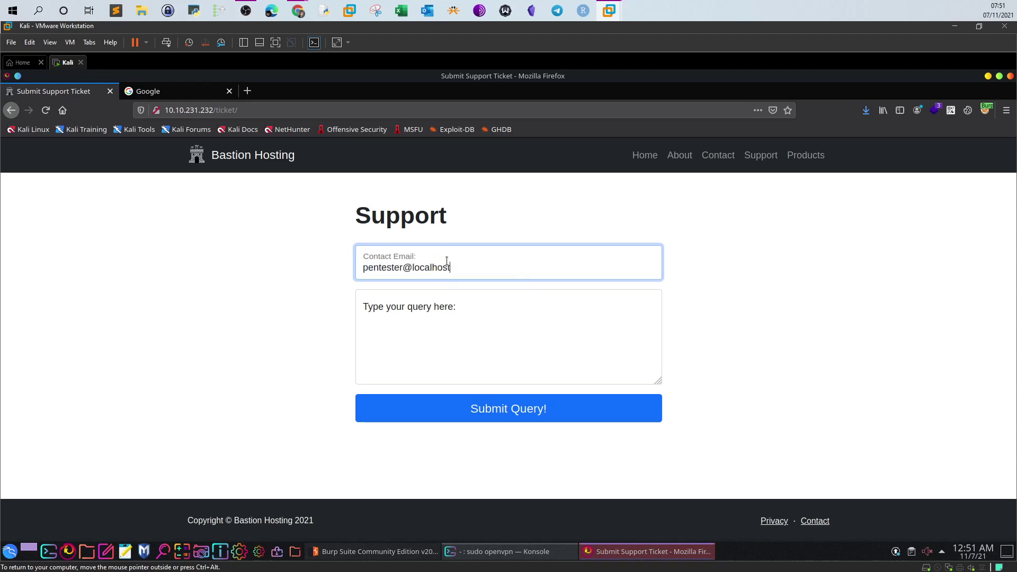
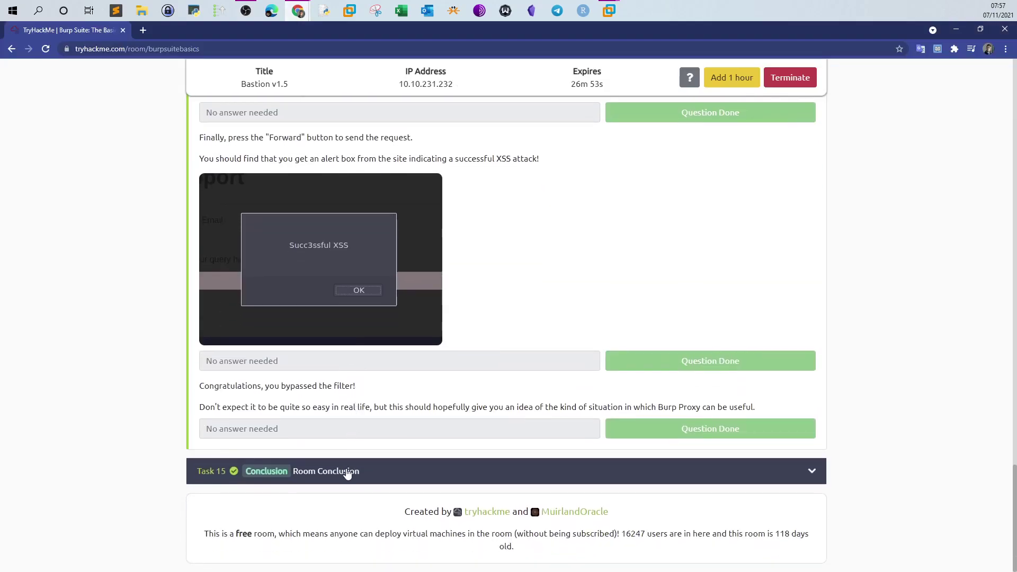
Review the Task 14, Example Attack, instructions in the TryHackMe room and expand Task 15, Room Conclusion
left_click(347, 471)
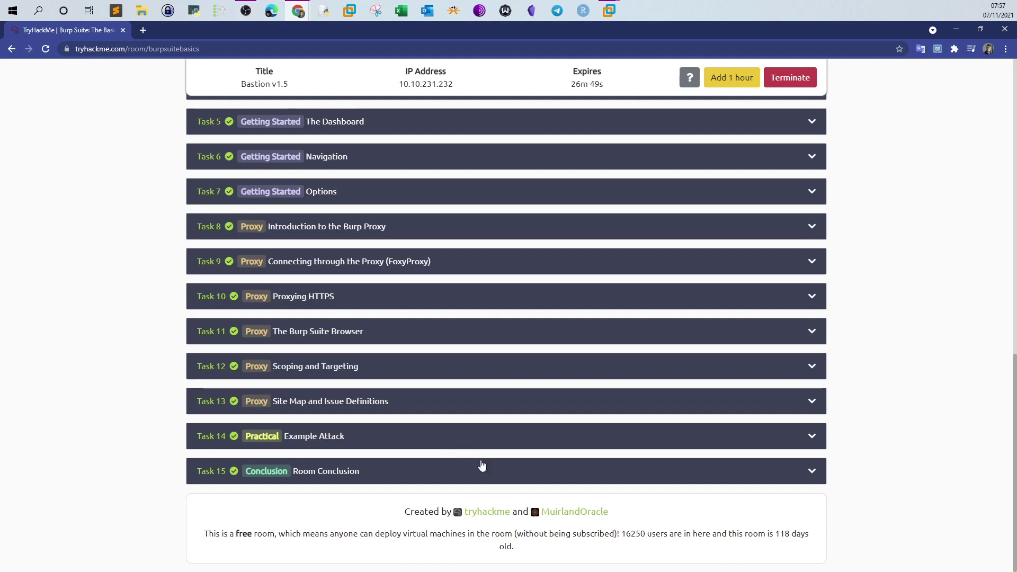
left_click(450, 446)
scroll(477, 463, "down", 20)
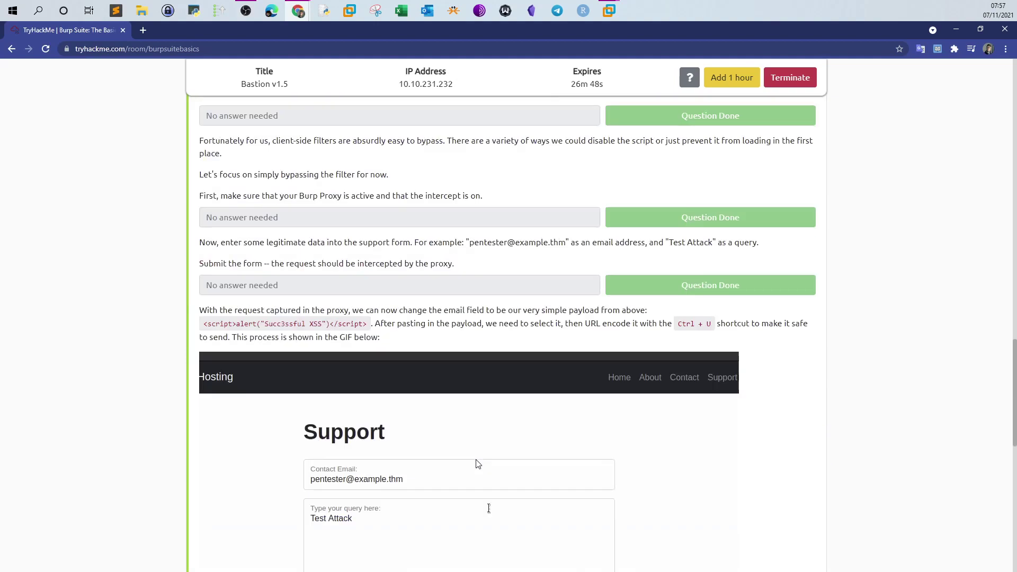
scroll(478, 464, "down", 5)
left_click(508, 473)
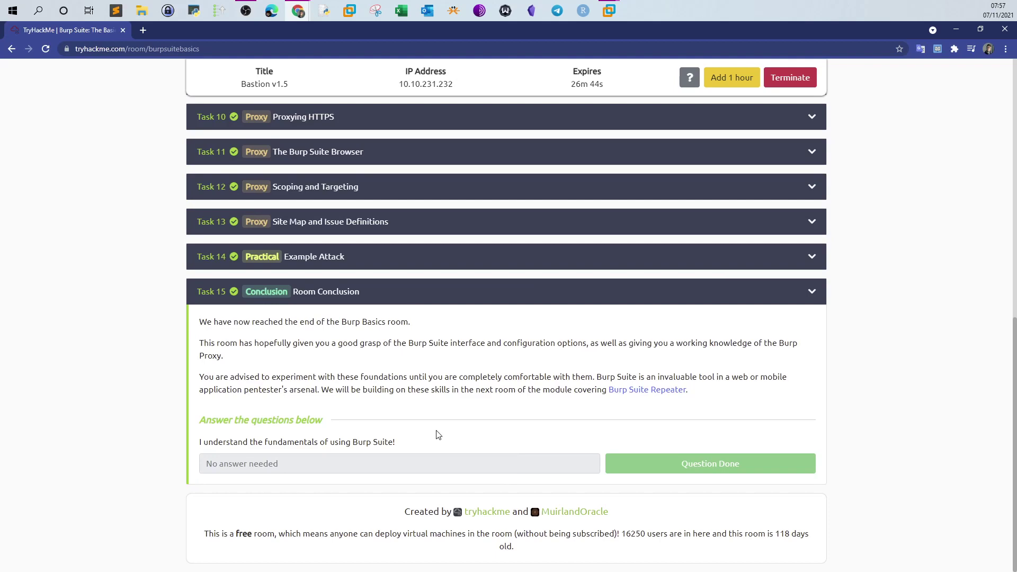
Expand Task 13, Site Map and Issue Definitions, and review its questions about the flag and the Vulnerable JavaScript dependency severity
scroll(438, 434, "up", 2)
left_click(557, 324)
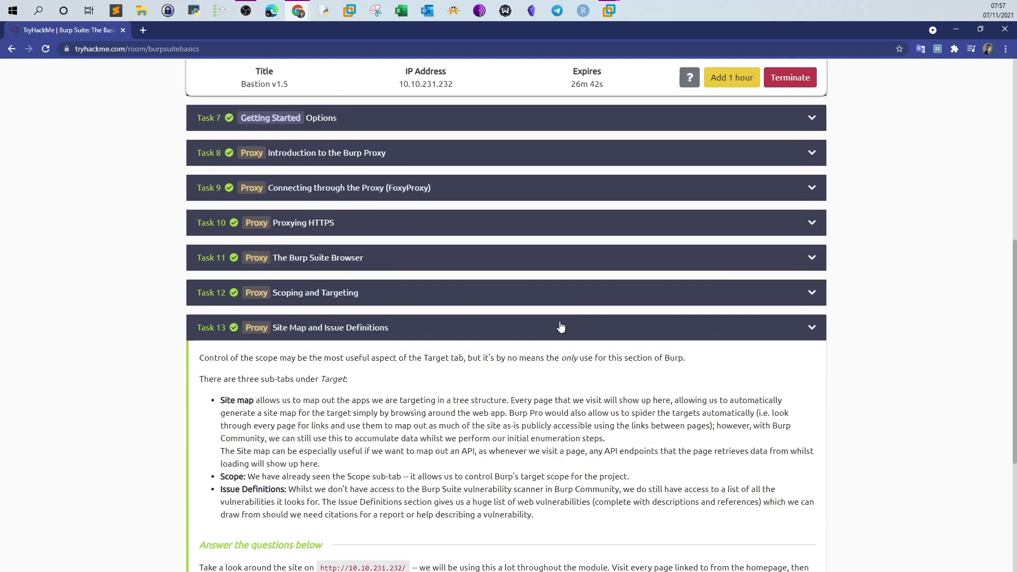
scroll(488, 459, "down", 7)
scroll(487, 424, "up", 4)
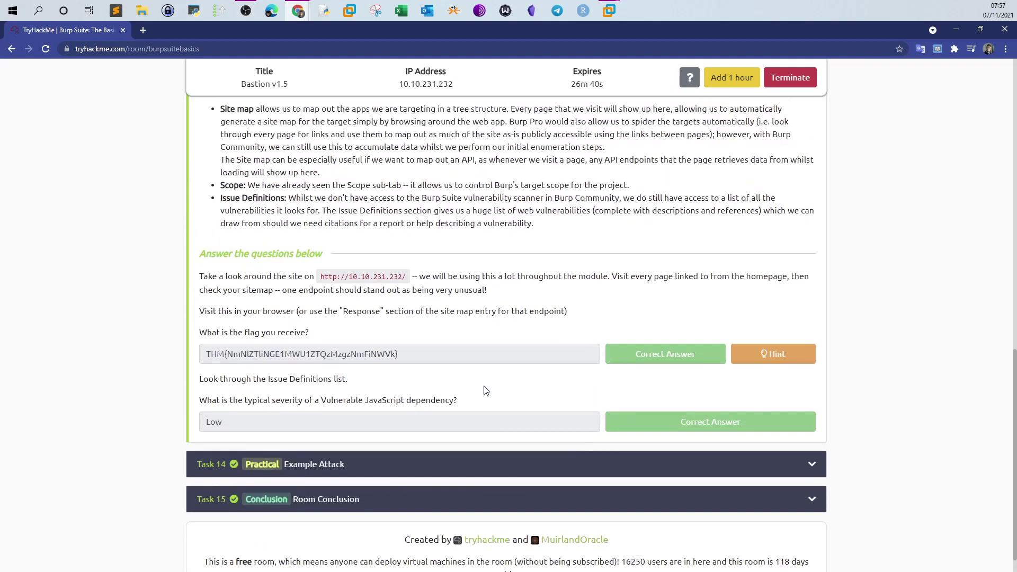
scroll(486, 392, "down", 2)
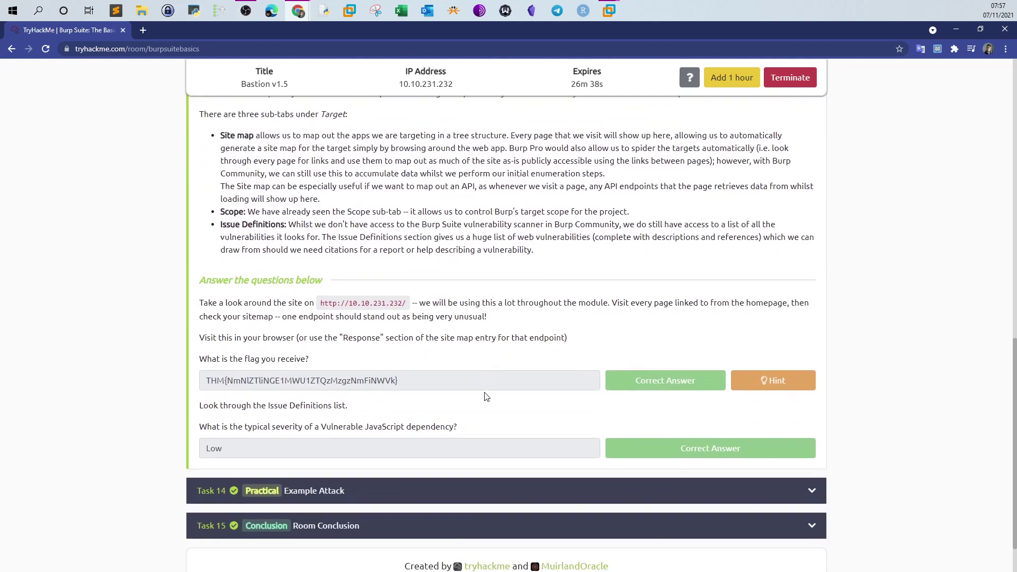
left_click_drag(409, 383, 205, 385)
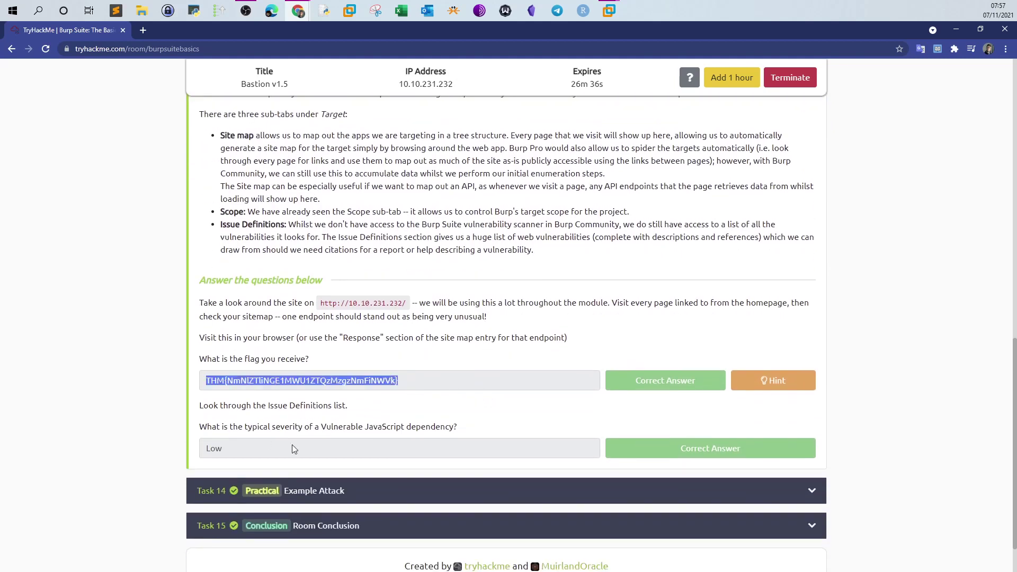
left_click_drag(207, 427, 462, 429)
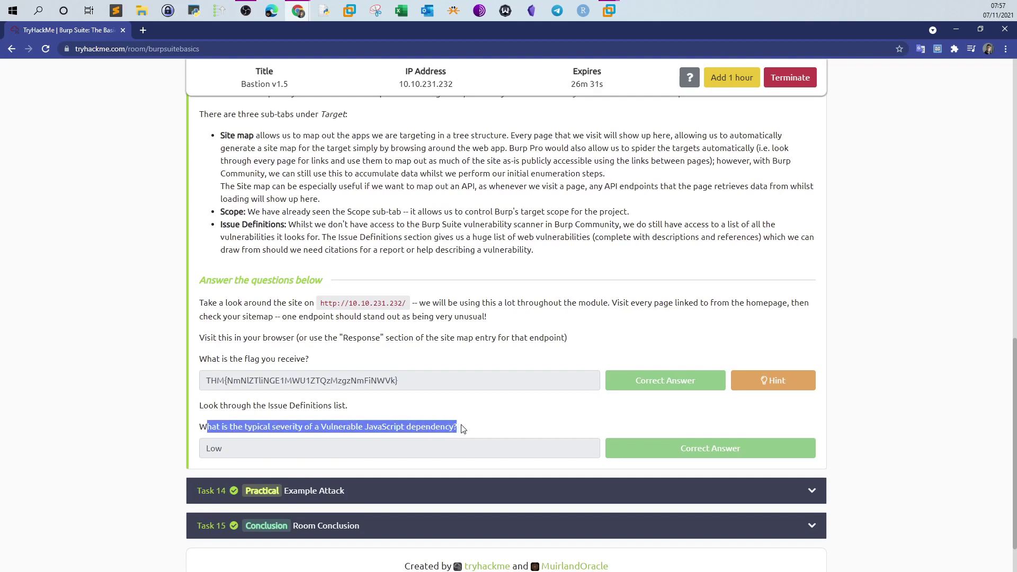
left_click_drag(398, 380, 206, 386)
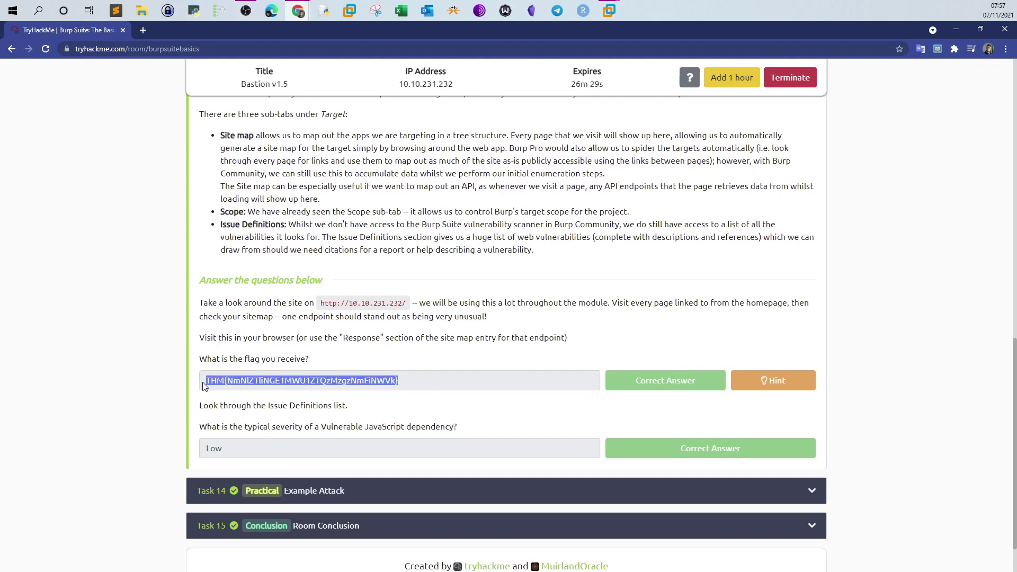
Switch to the Kali virtual machine and open the target site map in Burp Suite
mouse_move(609, 10)
left_click(668, 65)
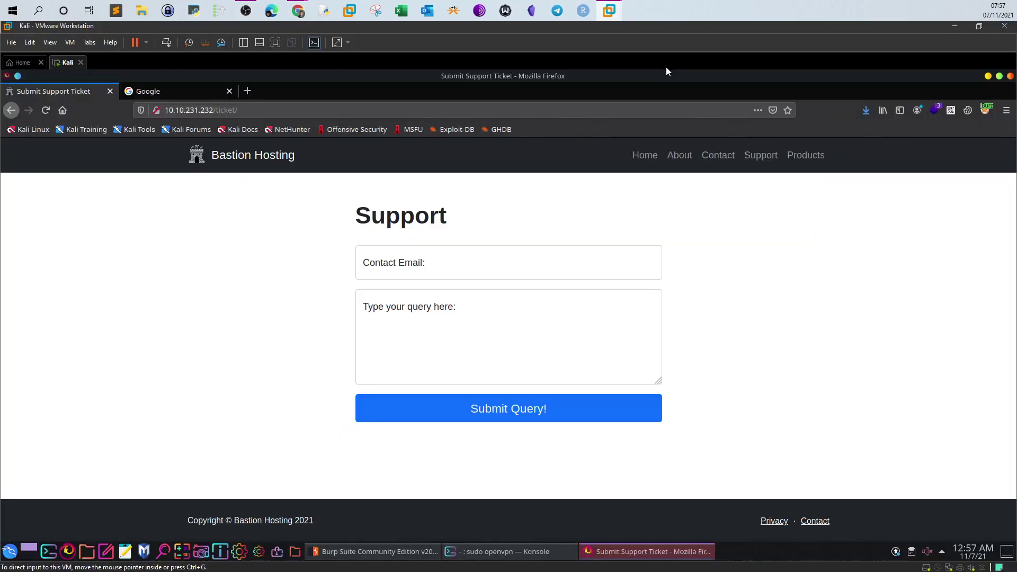
left_click(381, 551)
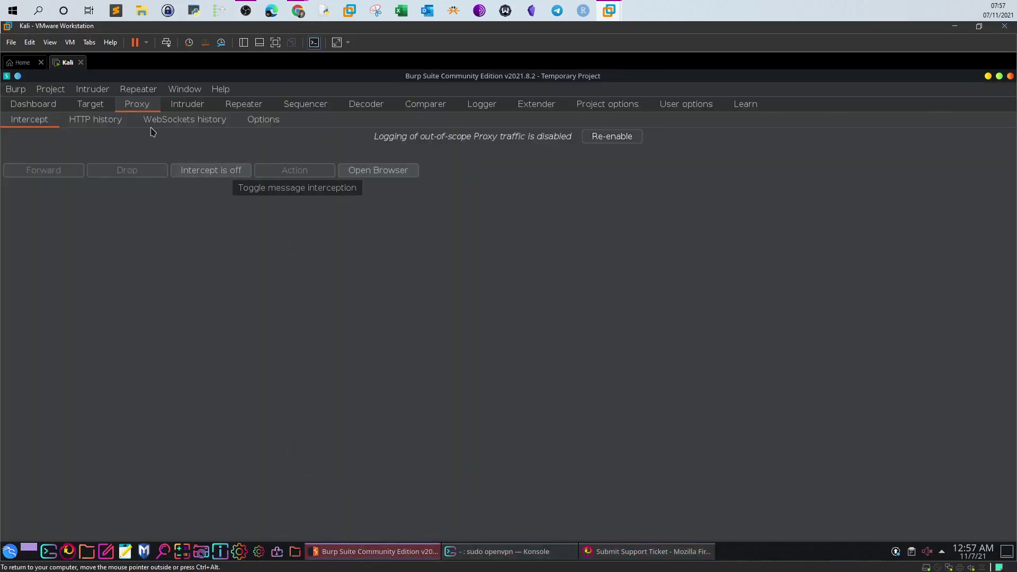
left_click(92, 105)
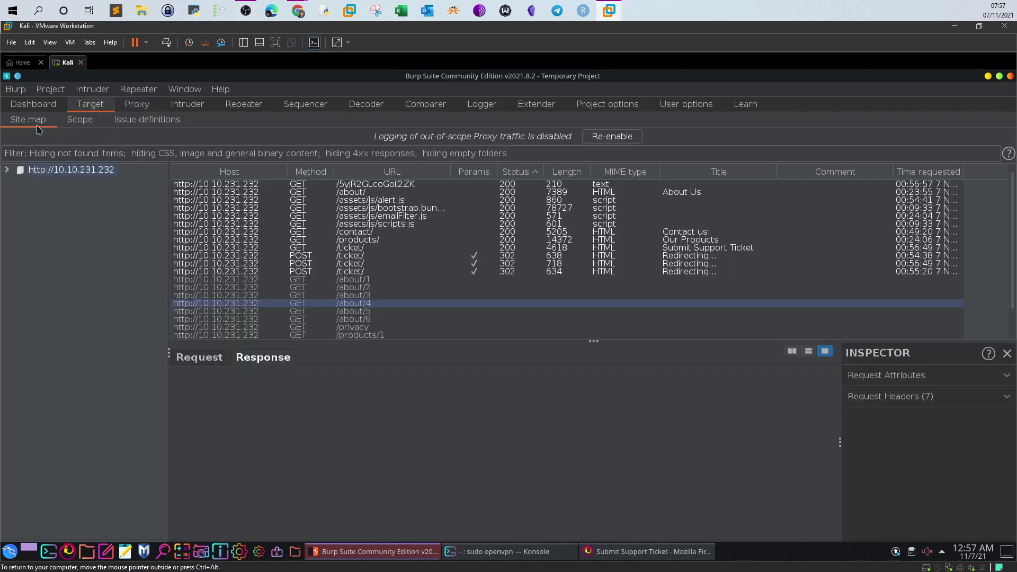
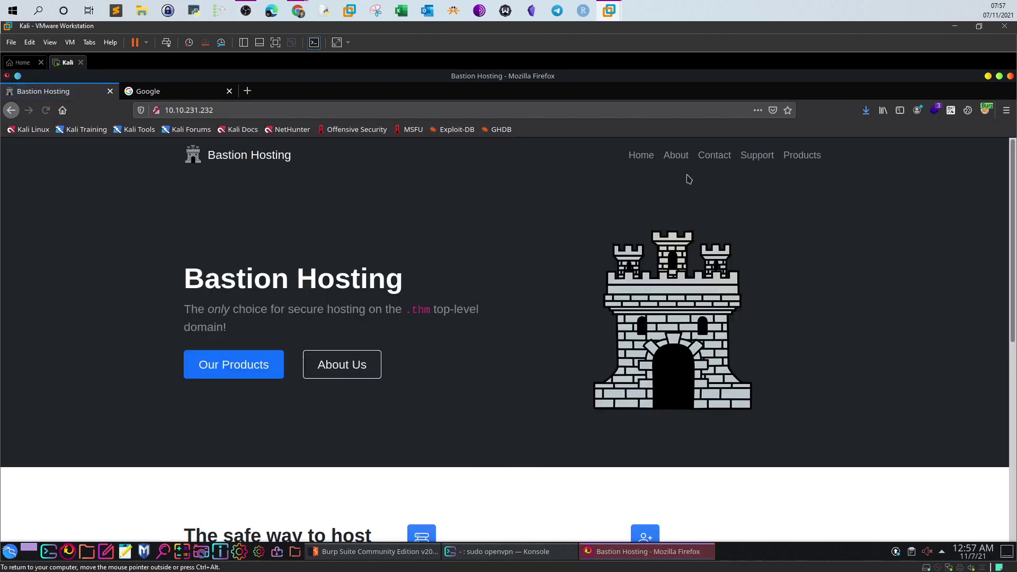
Visit the Contact and Products pages of the Bastion Hosting site in Firefox to populate the site map
left_click(712, 159)
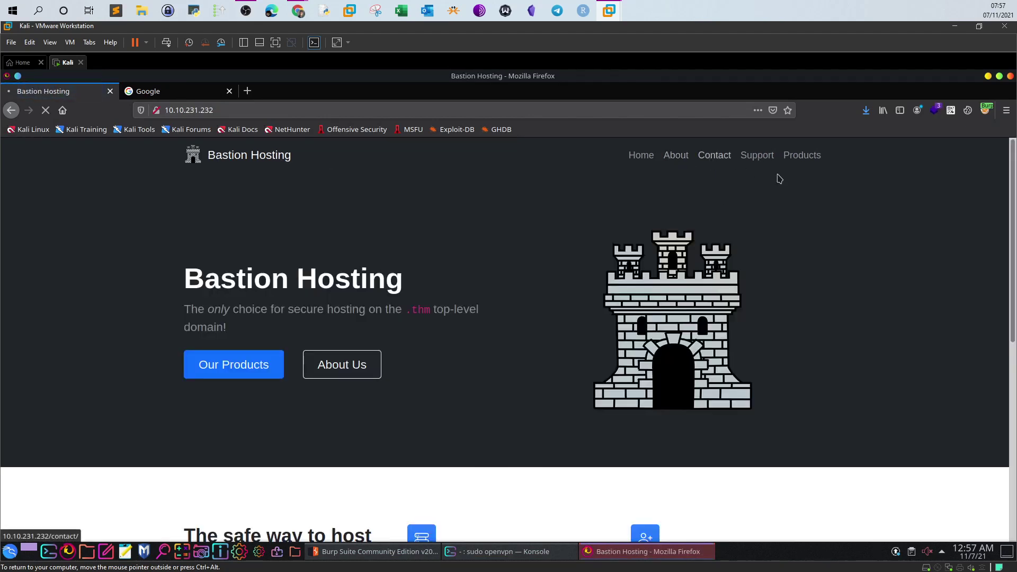
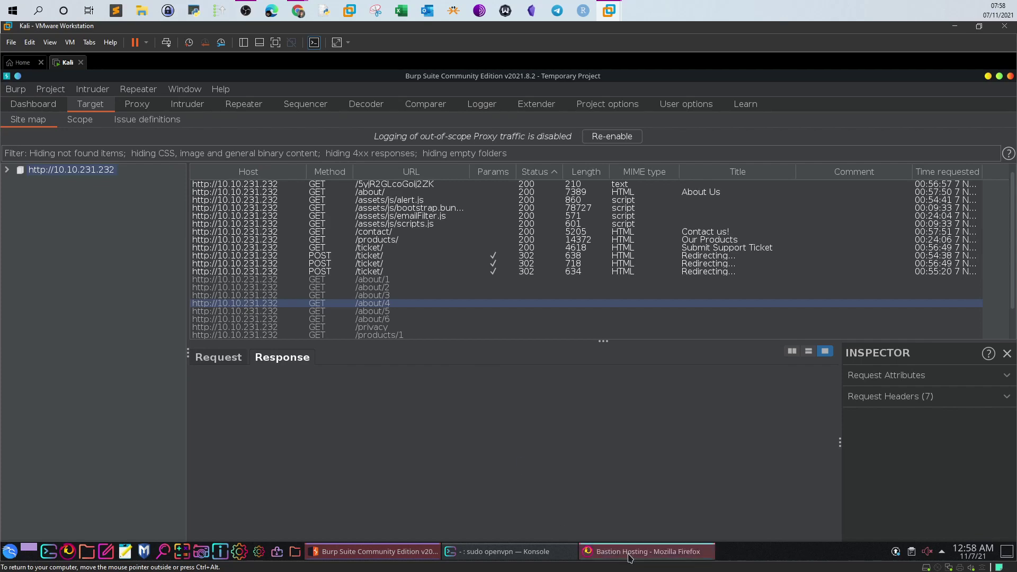
left_click(646, 552)
scroll(622, 324, "down", 2)
scroll(622, 324, "up", 3)
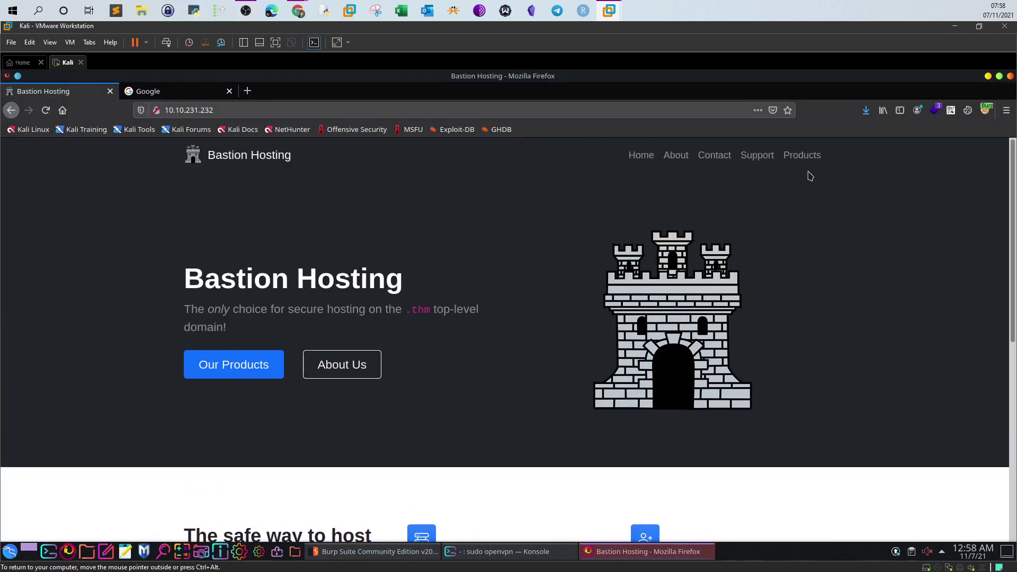
left_click(801, 155)
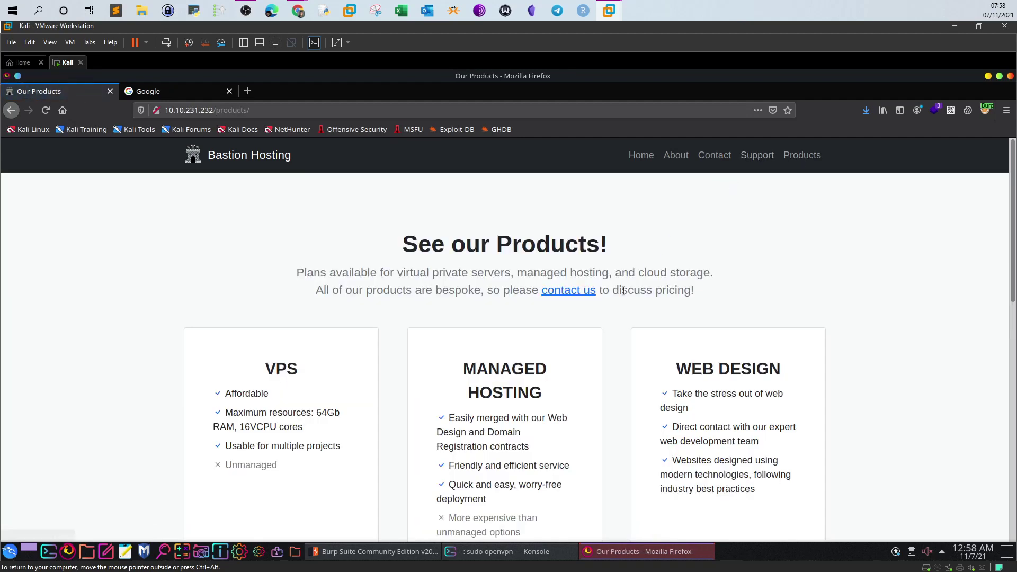
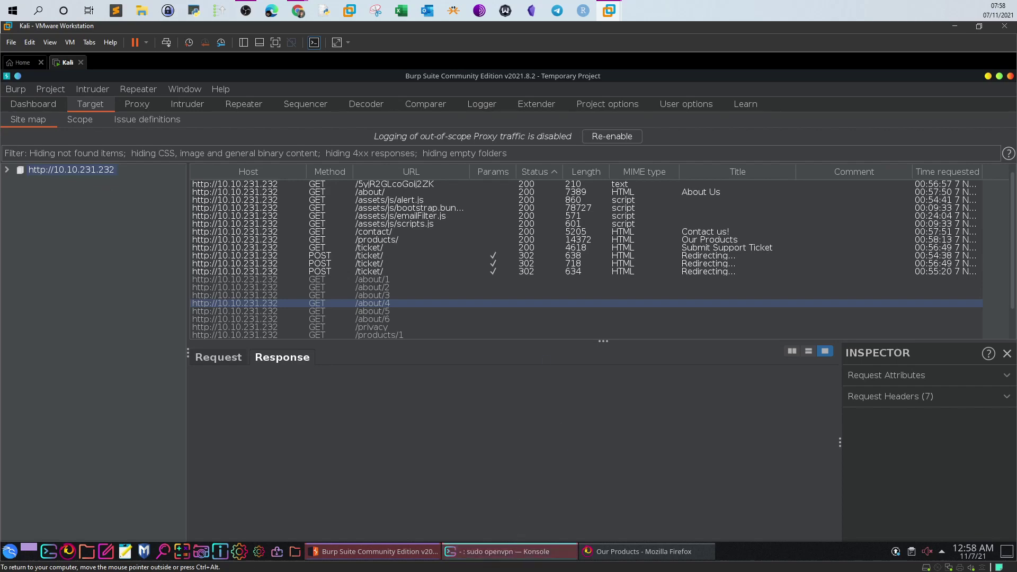
left_click(615, 551)
left_click(379, 552)
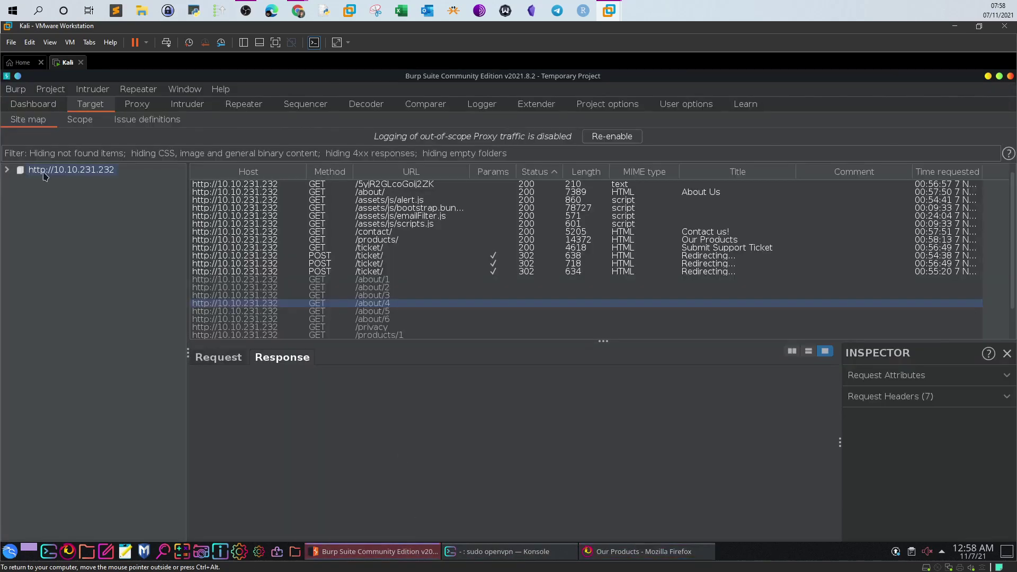
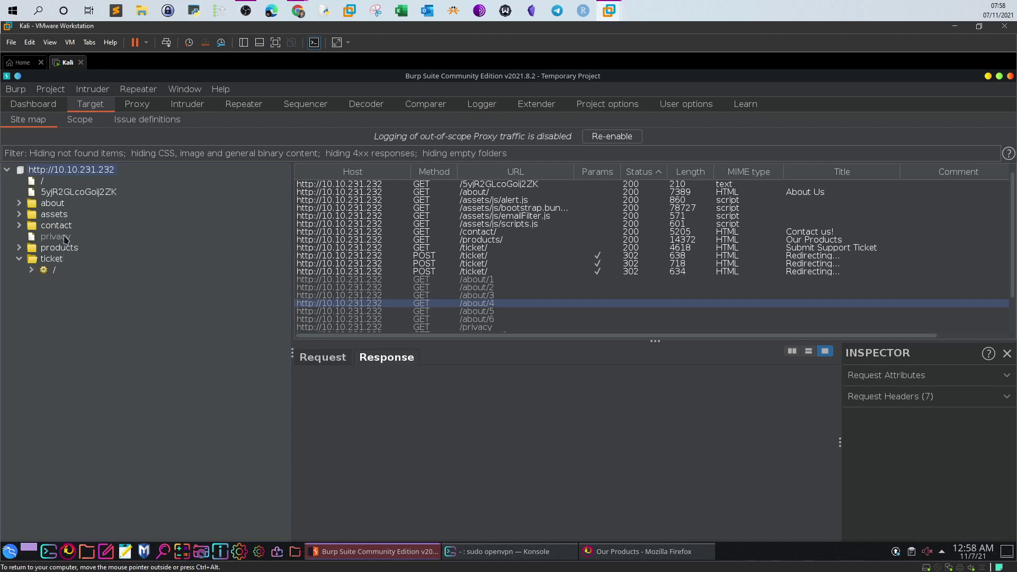
left_click(83, 195)
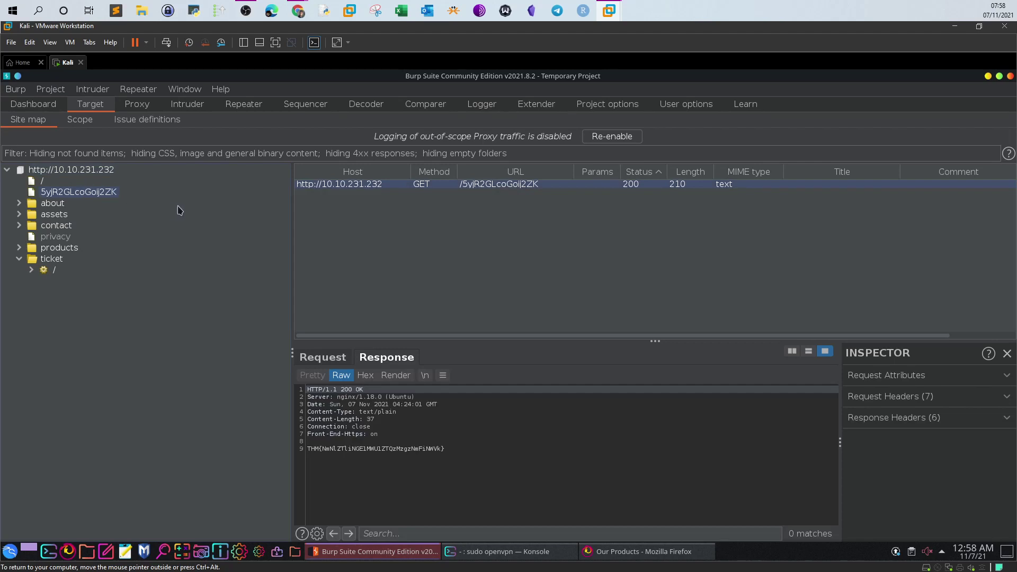
left_click_drag(288, 211, 178, 212)
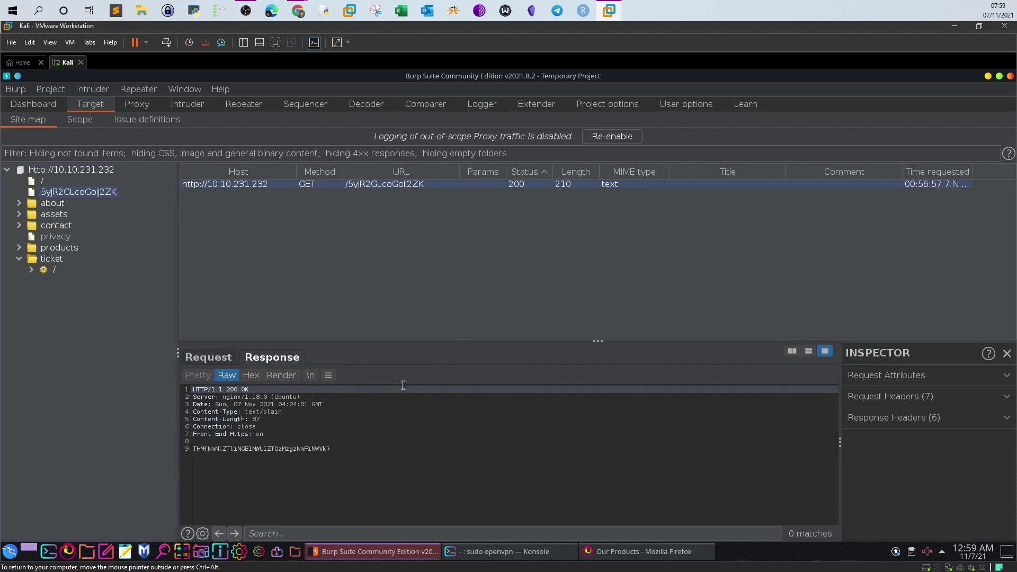
Examine the raw request sent to the 5yjR2GLcoGoij2ZK endpoint, including its Referer header
left_click(209, 357)
left_click_drag(257, 449, 189, 388)
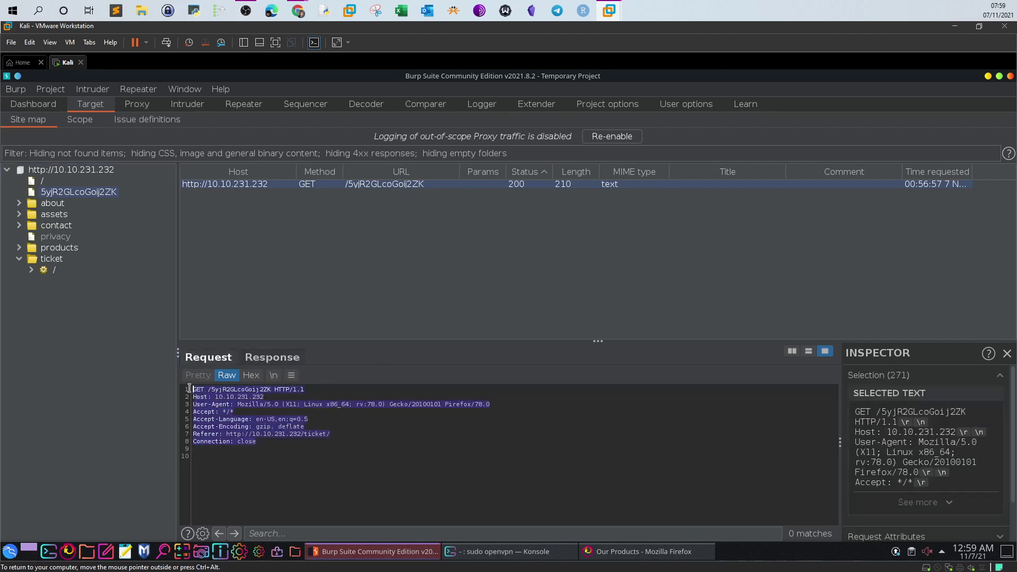
left_click(317, 435)
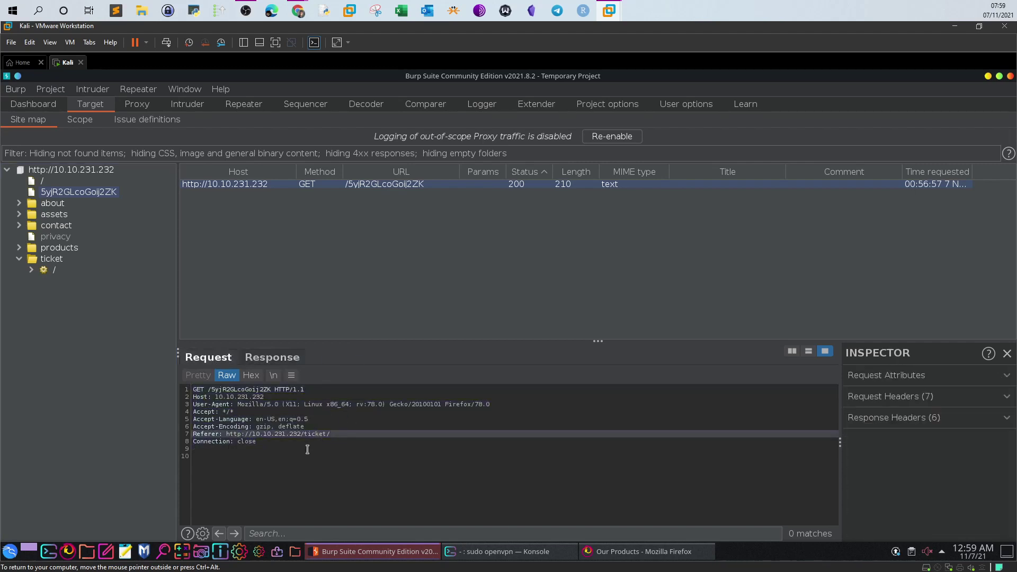
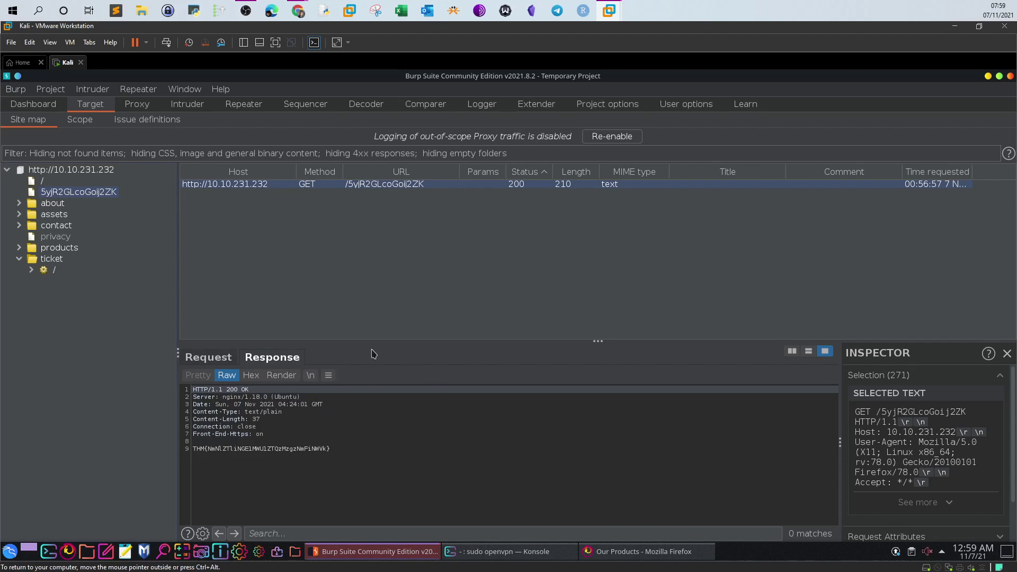
Inspect the raw response of the 5yjR2GLcoGoij2ZK endpoint and highlight the THM flag in its body
left_click(333, 450)
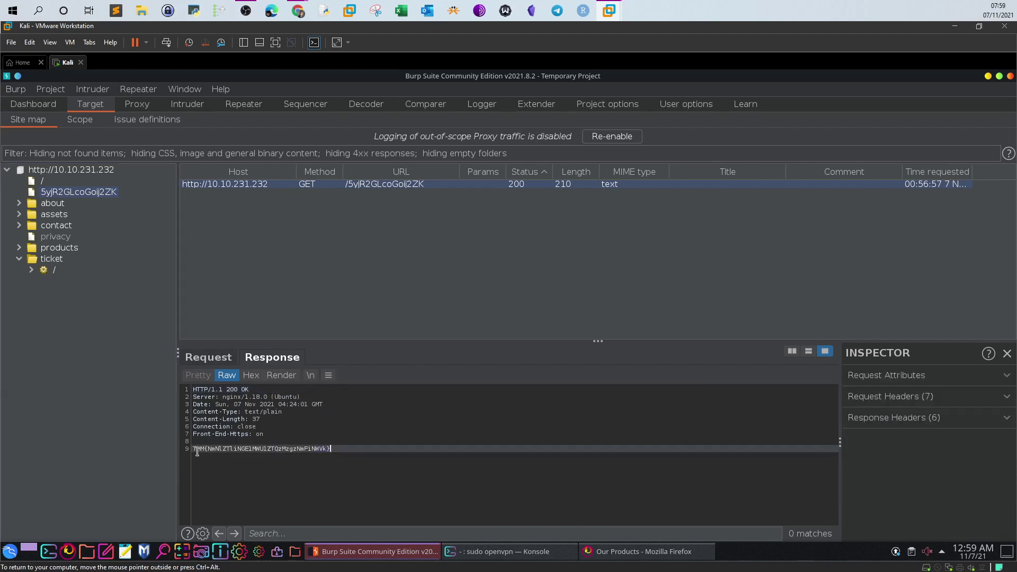
left_click(189, 450, "shift")
left_click(282, 438)
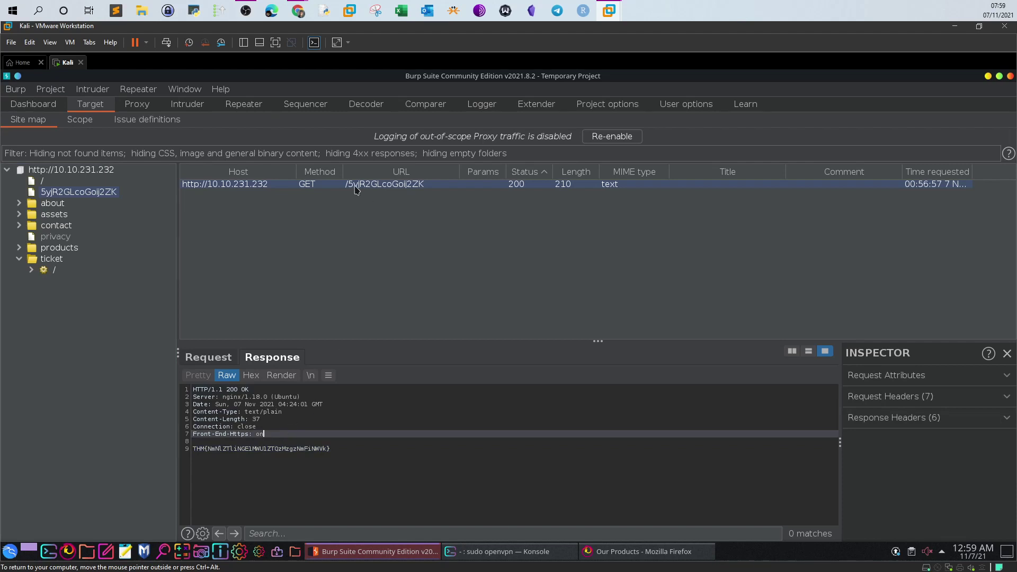
left_click(337, 450)
left_click(191, 447, "shift")
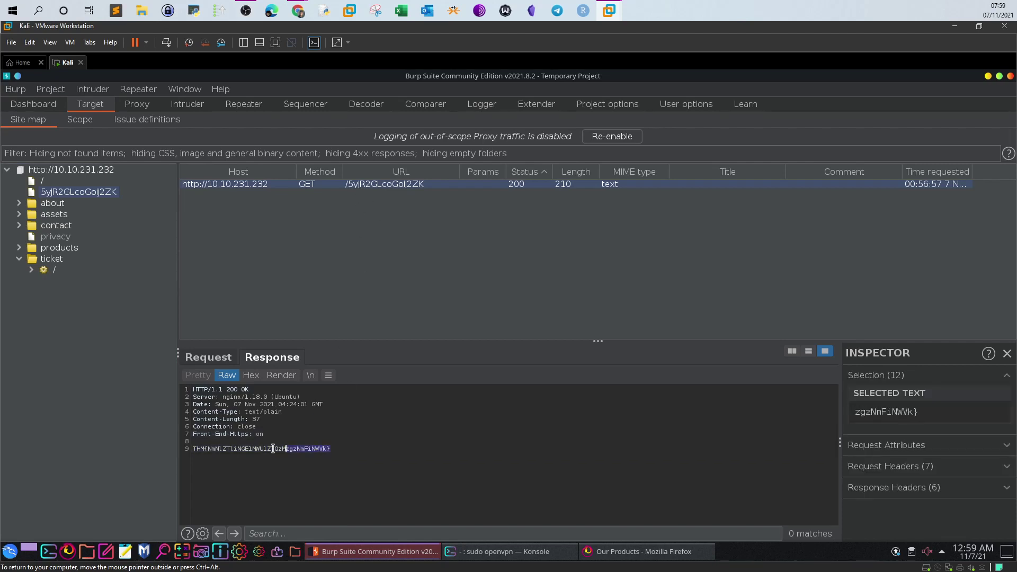
Clear the flag selection, switch to the TryHackMe room in Chrome, and highlight "Vulnerable JavaScript dependency?" in the Task 13 severity question
left_click(335, 448)
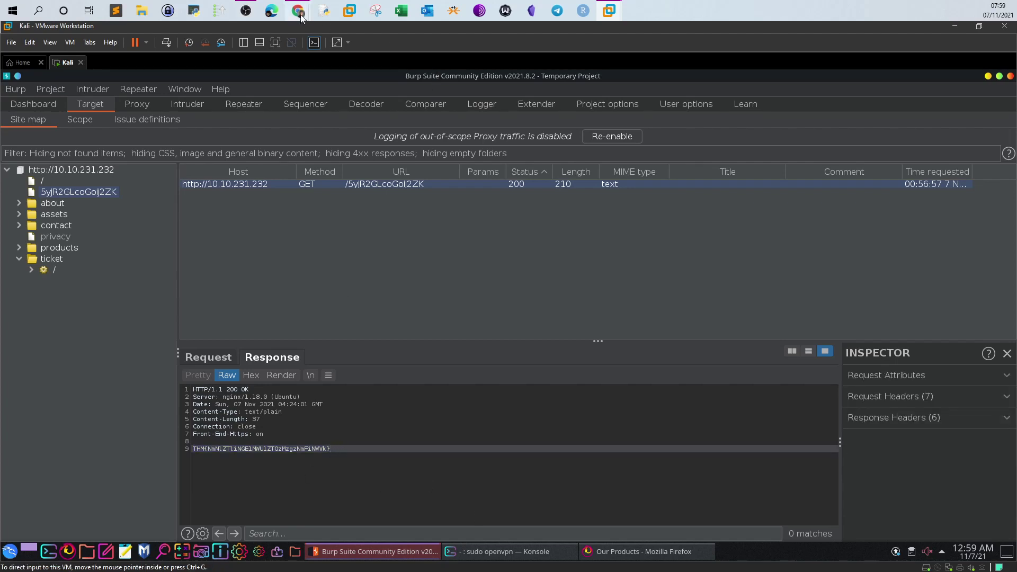
mouse_move(300, 18)
left_click(355, 67)
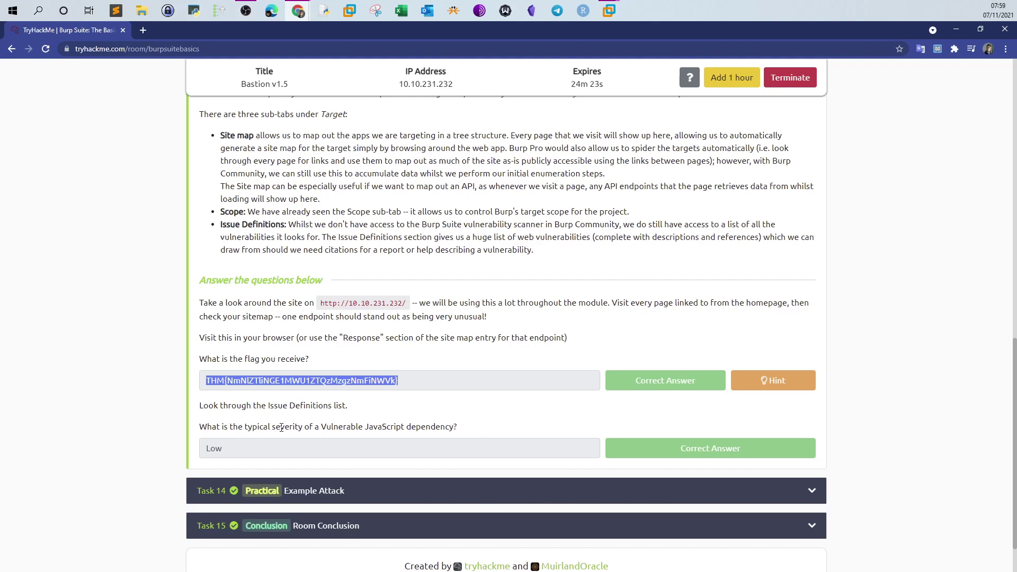
left_click_drag(468, 428, 323, 424)
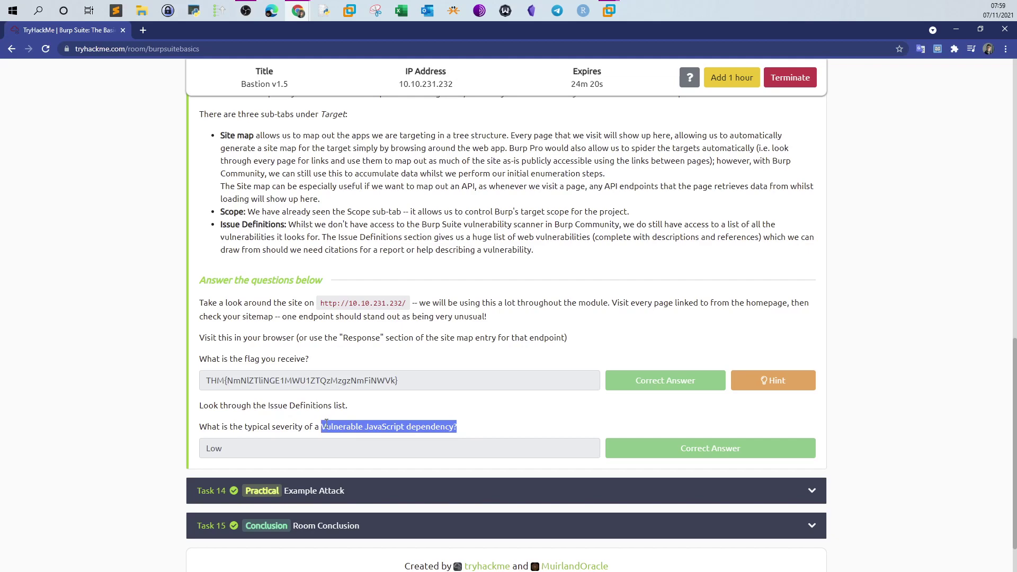
Return to the Kali VM, browse Burp's issue definitions, and highlight the DOM-based vulnerabilities and DOM-XSS mentions in the Vulnerable JavaScript dependency description
mouse_move(609, 11)
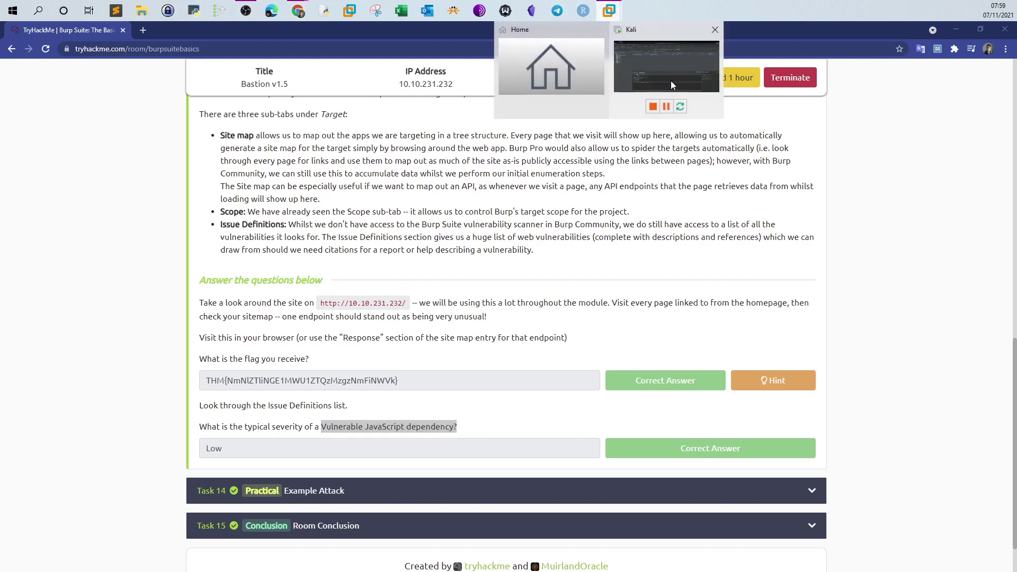
left_click(671, 80)
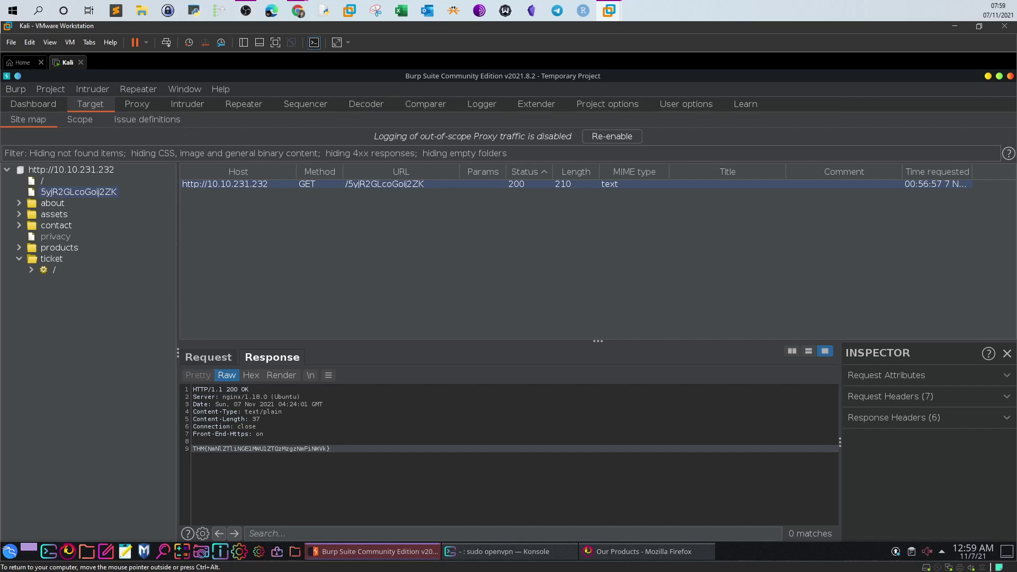
left_click(143, 123)
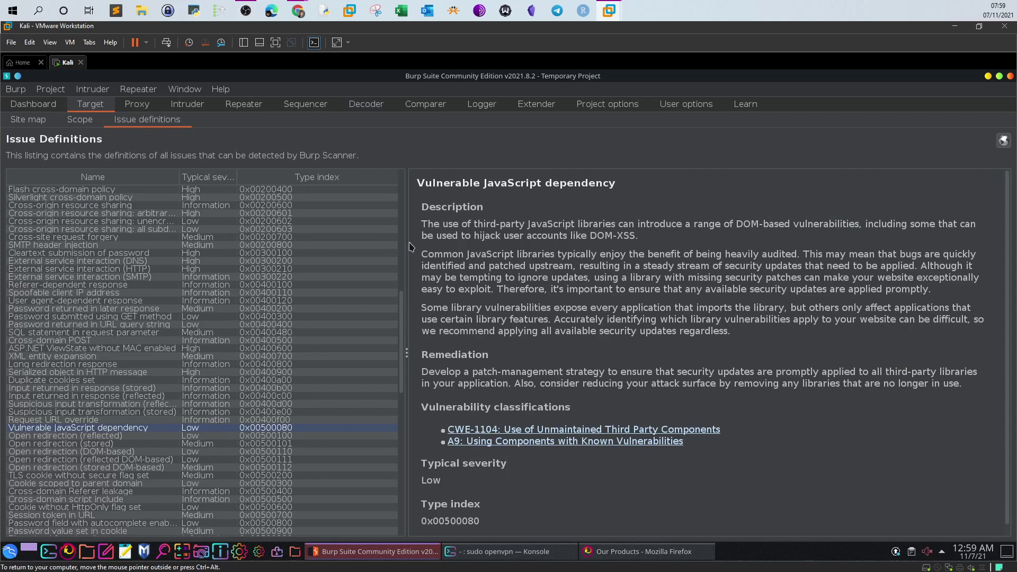
left_click_drag(405, 313, 401, 190)
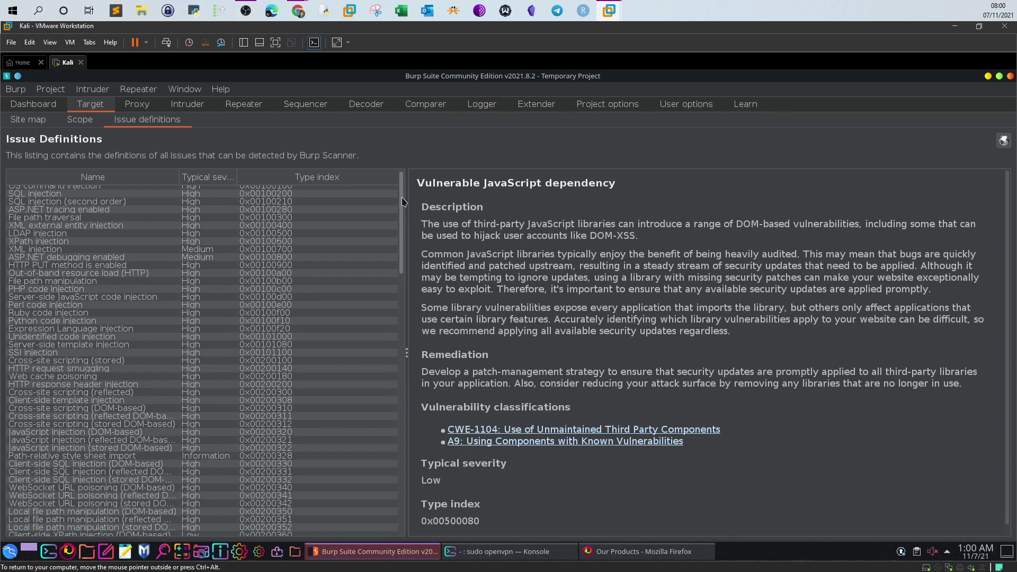
left_click_drag(401, 201, 383, 357)
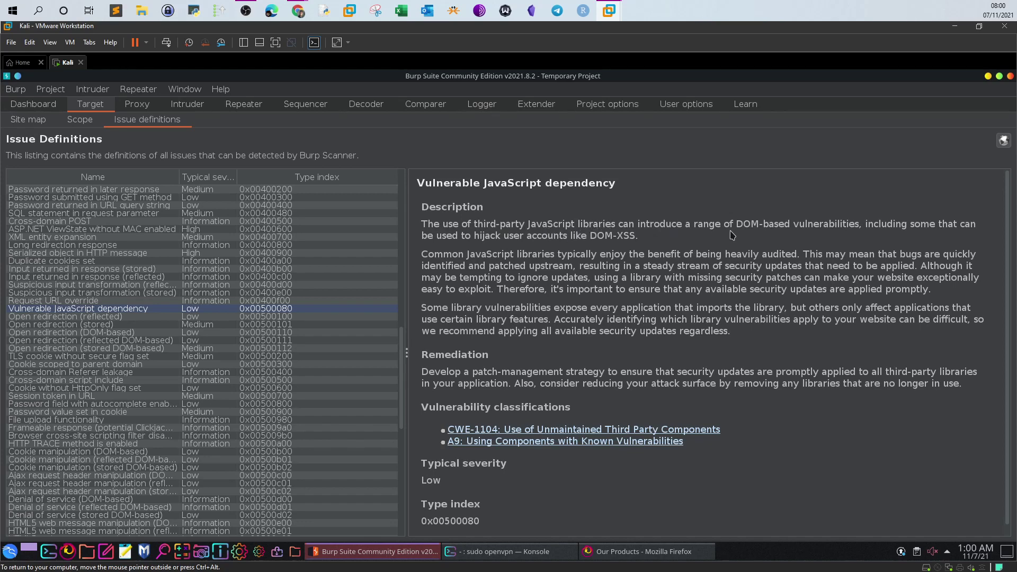
left_click_drag(736, 228, 855, 229)
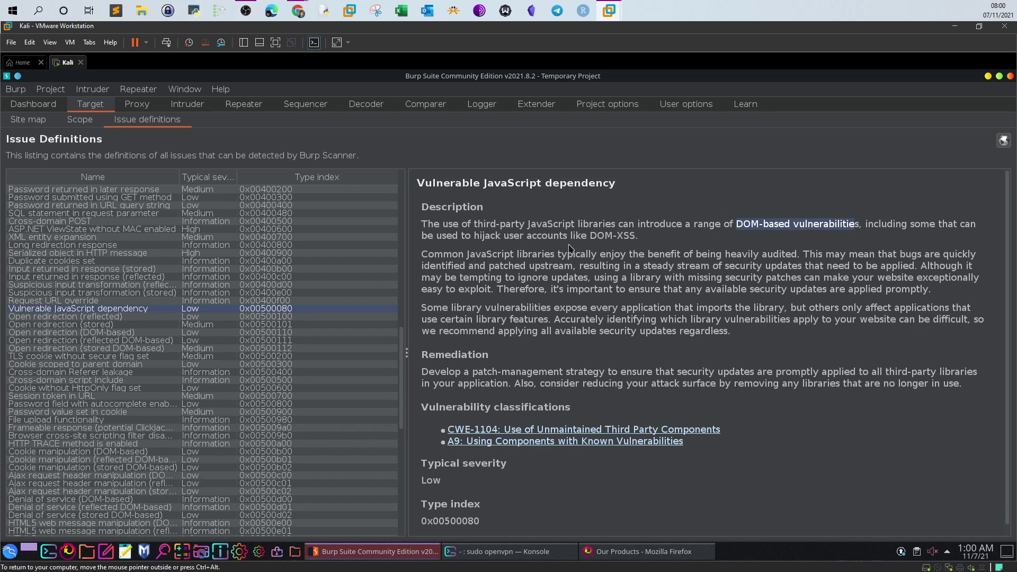
left_click_drag(635, 237, 591, 237)
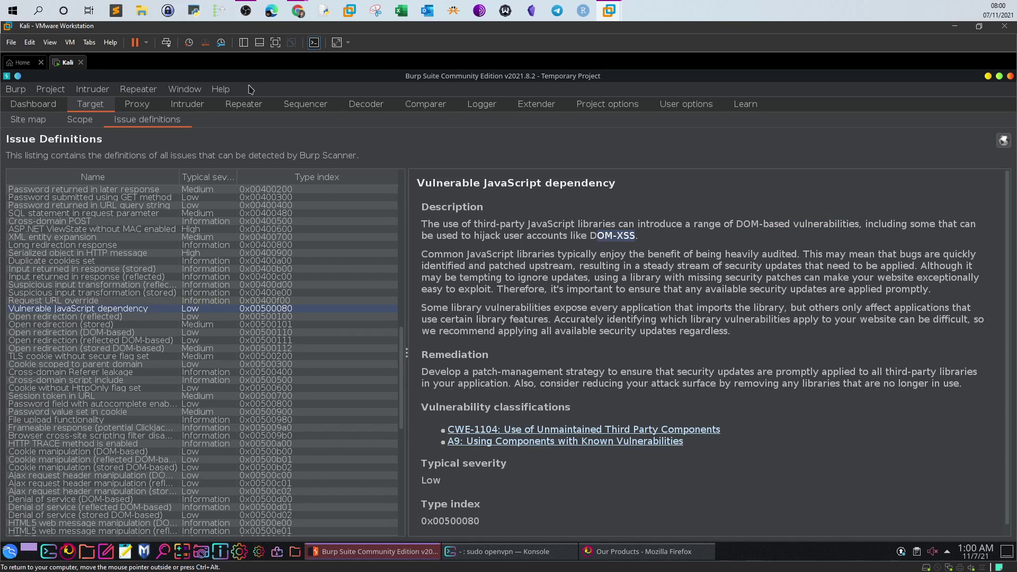
Switch back to the TryHackMe room in Chrome, review the Task 13 text and questions, and collapse the task
mouse_move(298, 10)
left_click(332, 75)
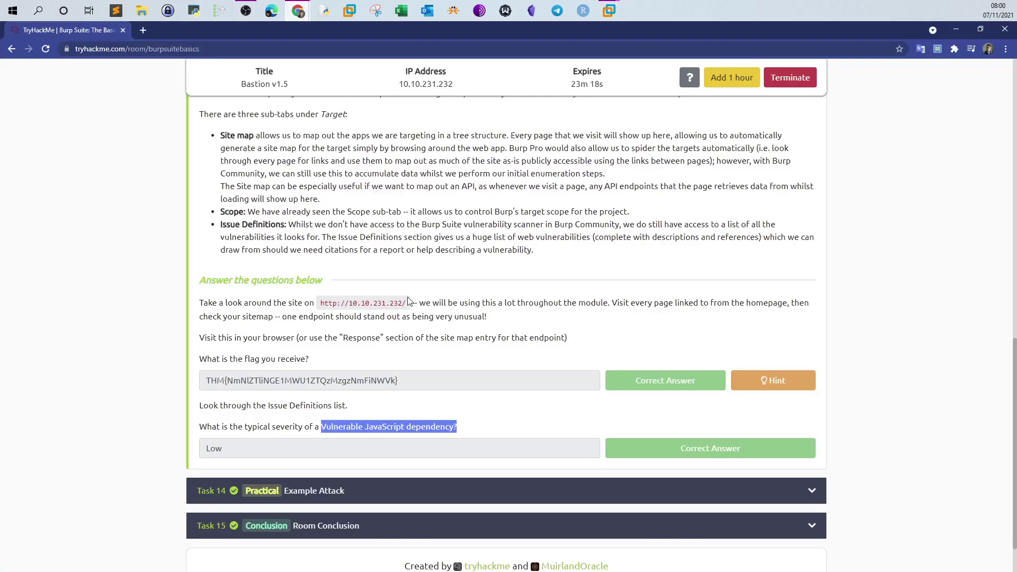
scroll(454, 338, "up", 3)
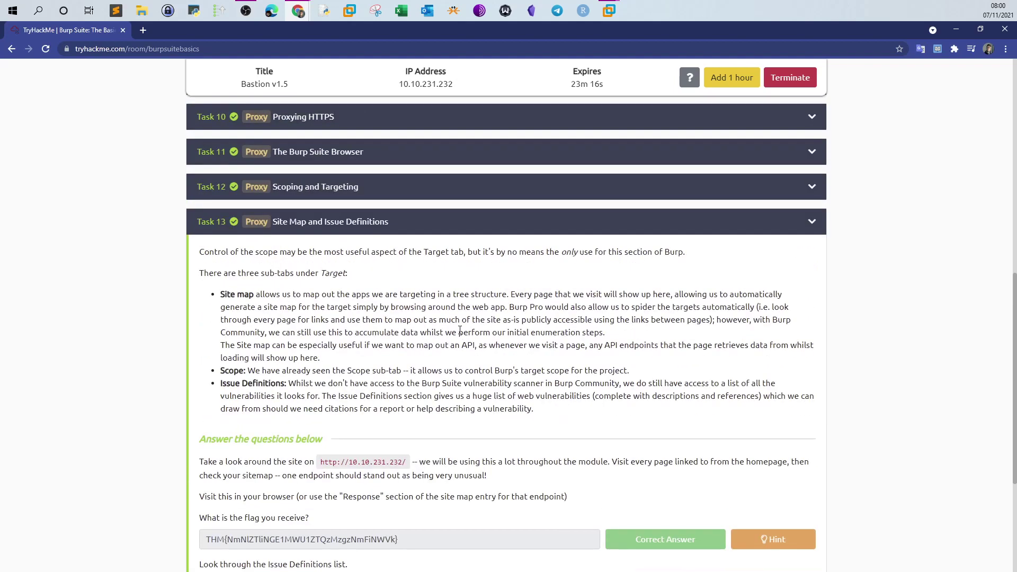
scroll(458, 333, "down", 4)
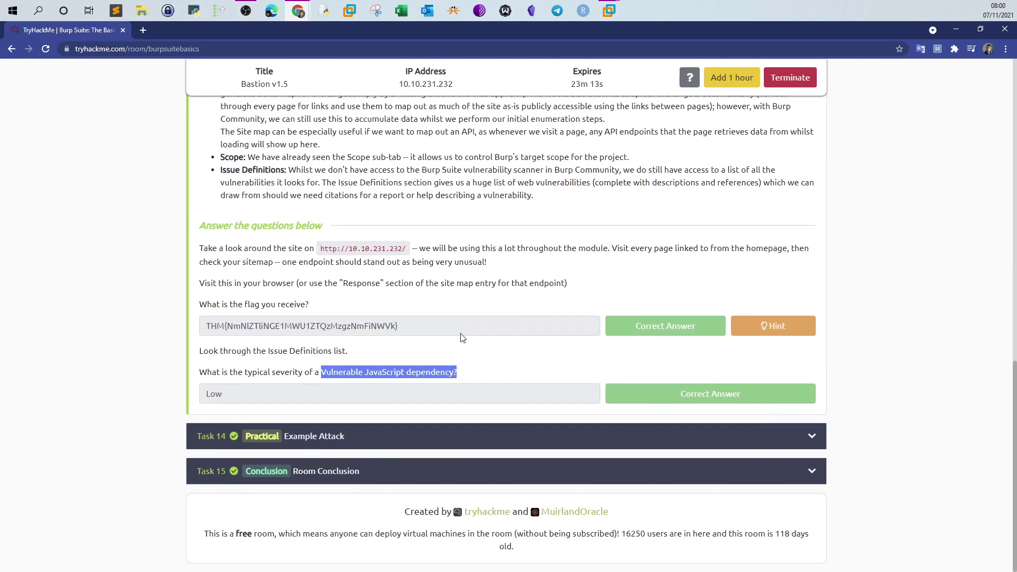
scroll(461, 338, "up", 3)
left_click(477, 169)
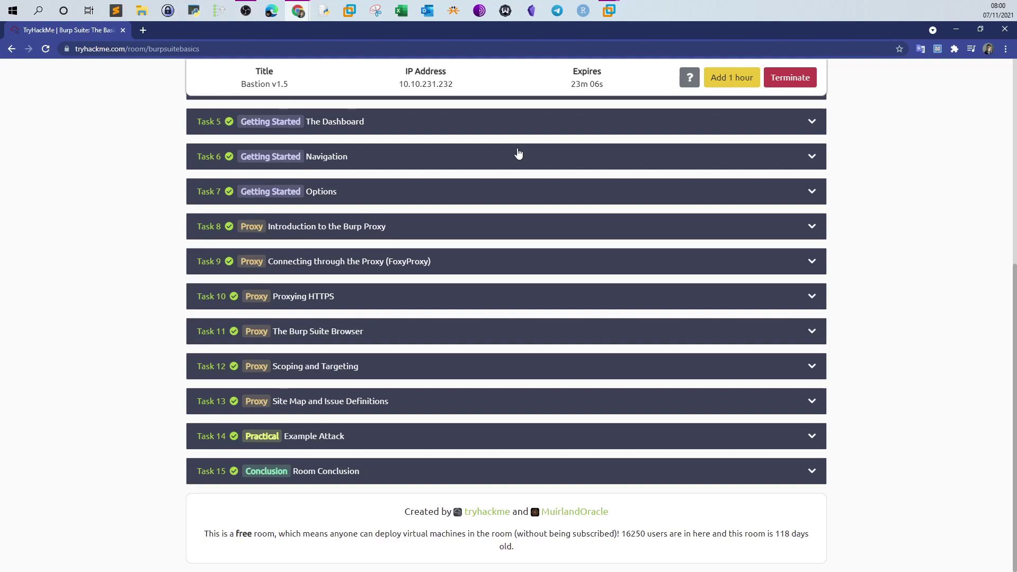
Expand Task 6 Navigation and Task 7 Options, and skim the Task 7 material on User options and Project options
left_click(518, 154)
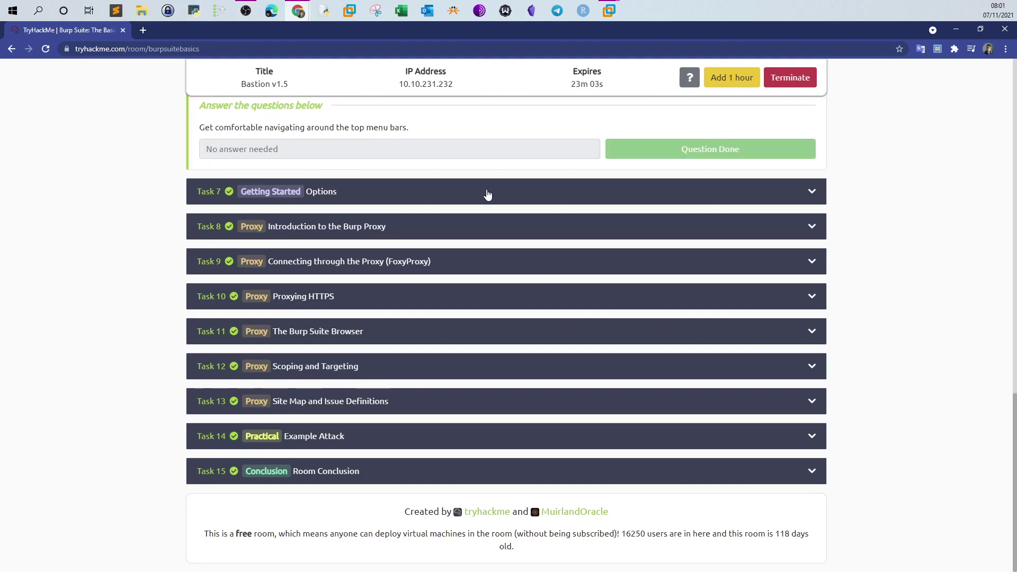
left_click(487, 193)
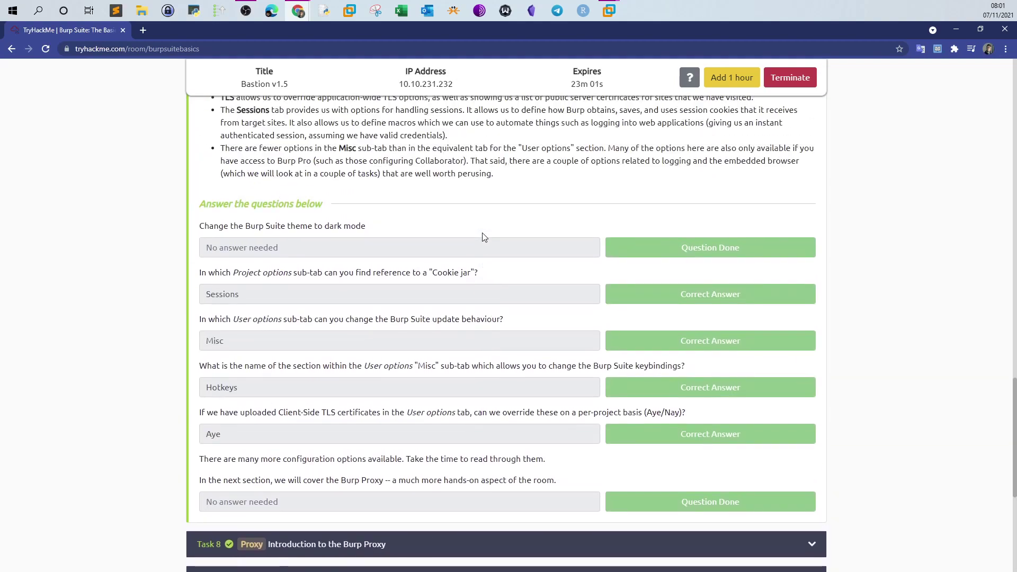
scroll(485, 238, "up", 20)
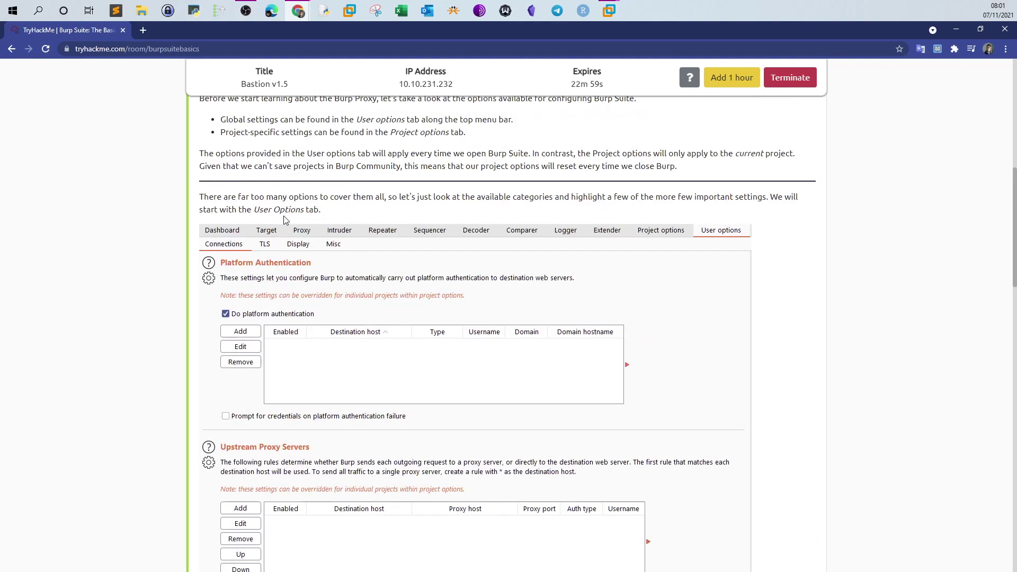
scroll(250, 331, "down", 9)
scroll(402, 321, "up", 10)
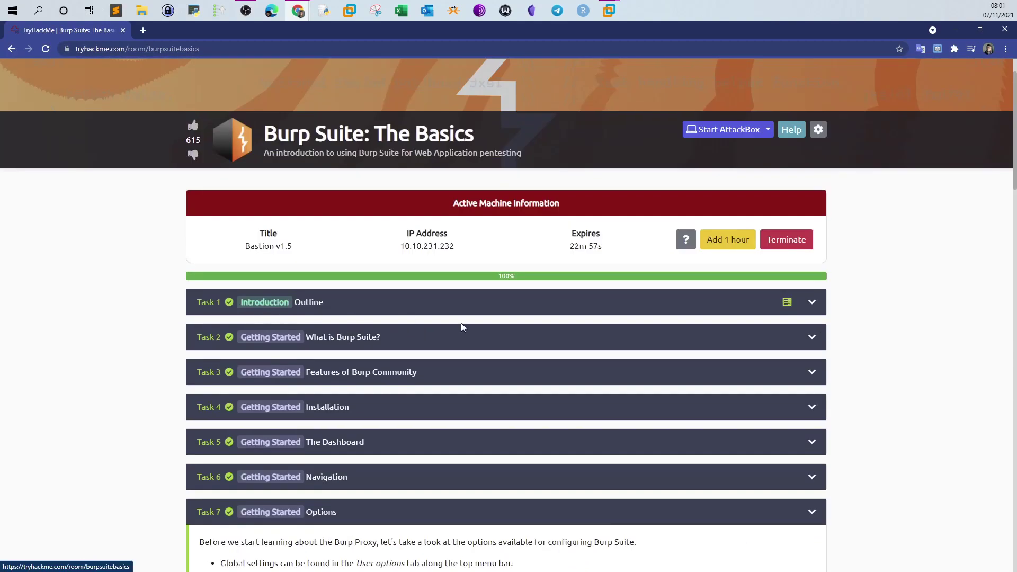
Expand Task 2, What is Burp Suite?, and review its questions about the Burp editions
left_click(565, 345)
scroll(470, 279, "down", 10)
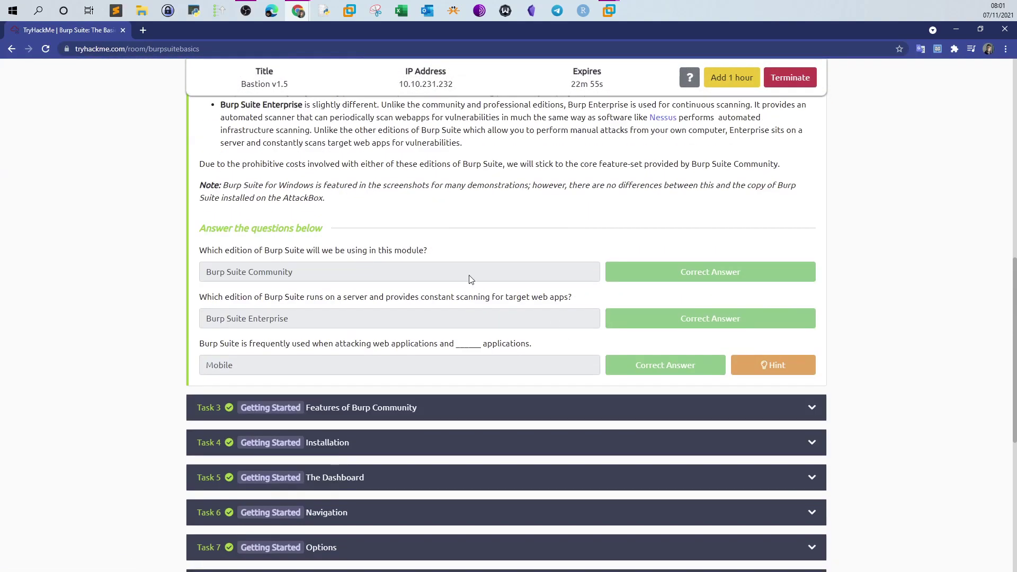
left_click_drag(196, 250, 363, 360)
left_click(363, 360)
Expand Task 3, Features of Burp Community, and look over its tool descriptions and questions
left_click(614, 408)
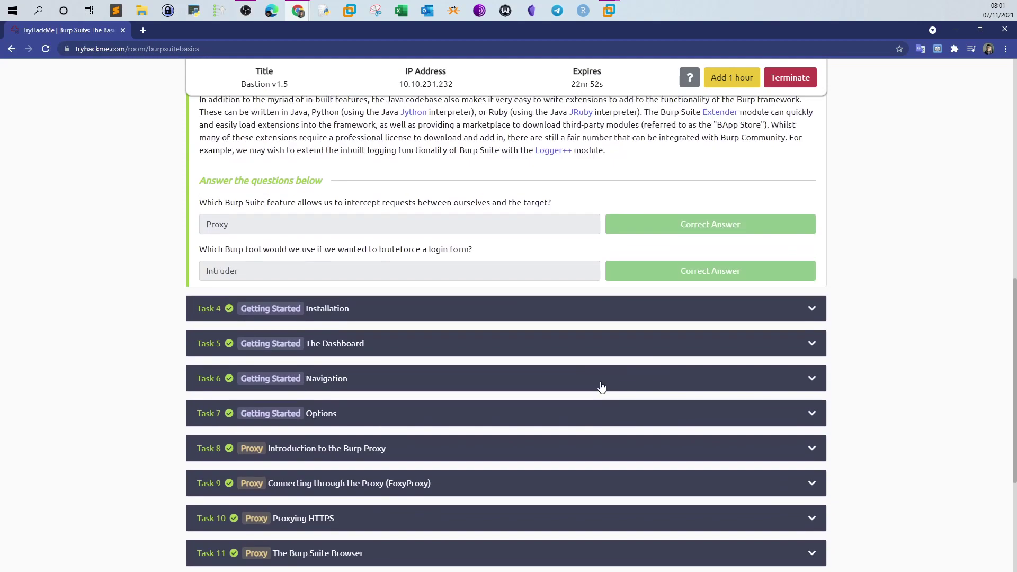
scroll(544, 345, "up", 3)
scroll(540, 297, "up", 4)
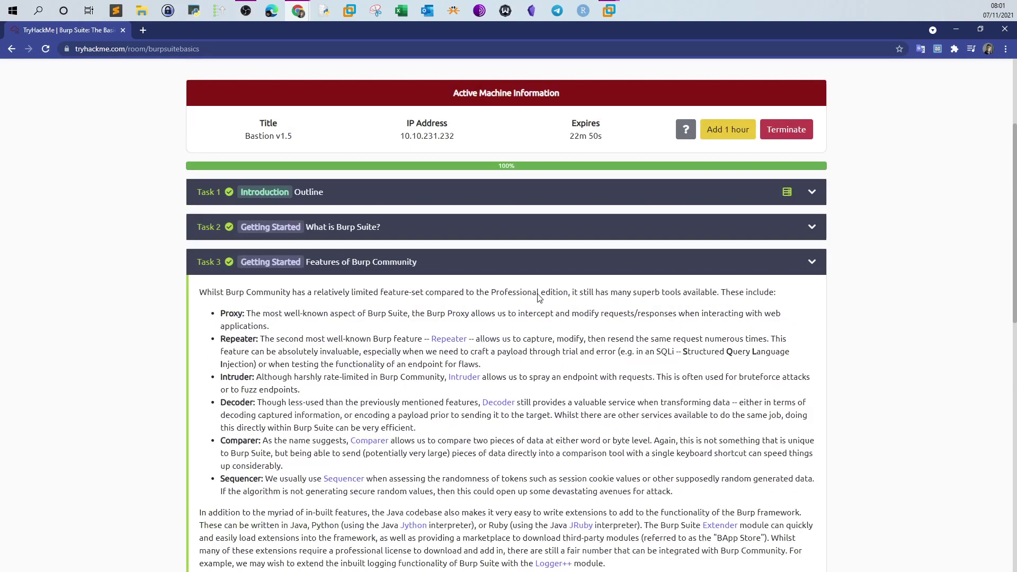
scroll(538, 294, "down", 4)
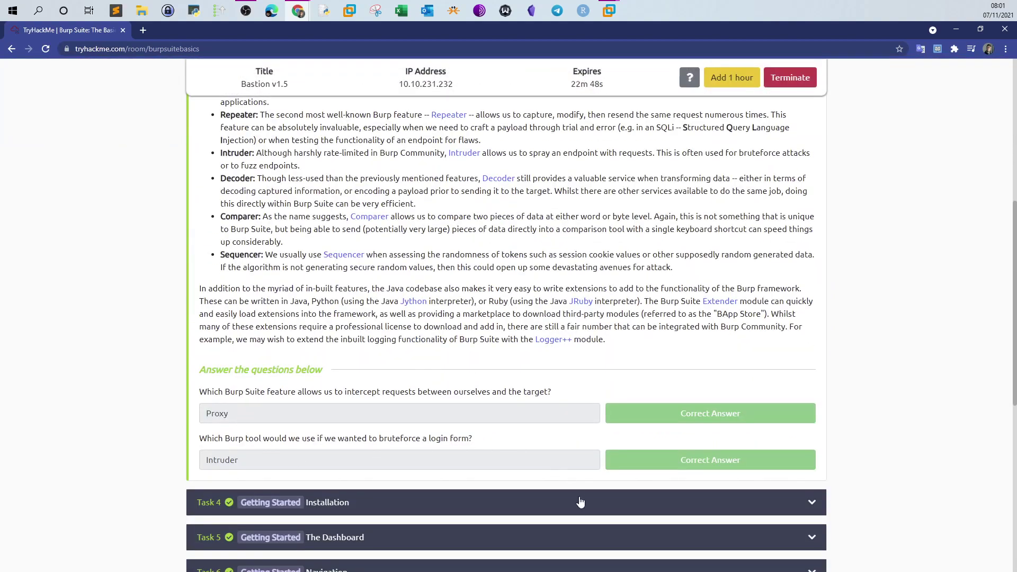
Look through the Task 4 Installation, Task 5 Dashboard and Task 6 Navigation sections of the room
left_click(581, 506)
scroll(548, 419, "down", 5)
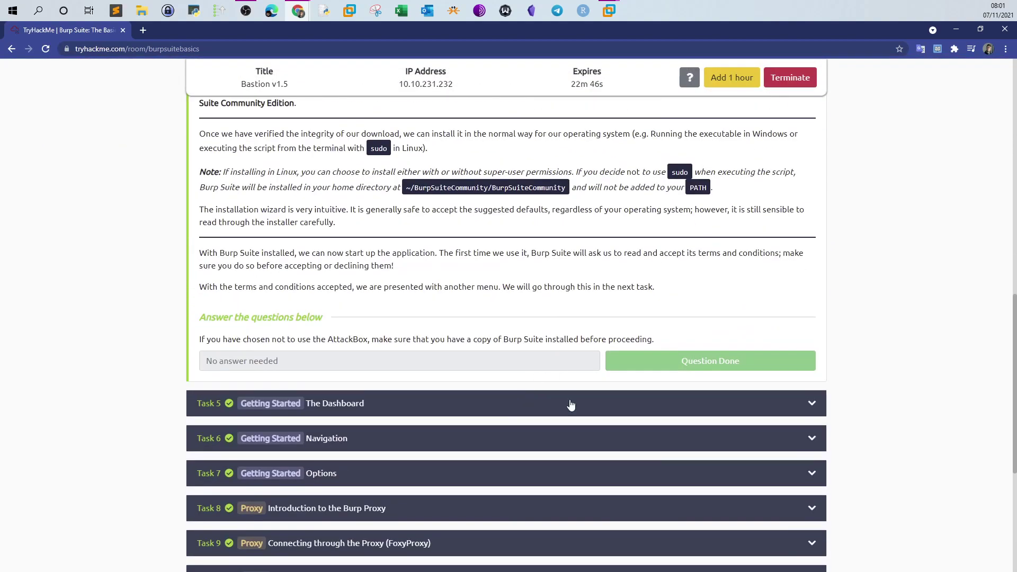
scroll(583, 387, "down", 20)
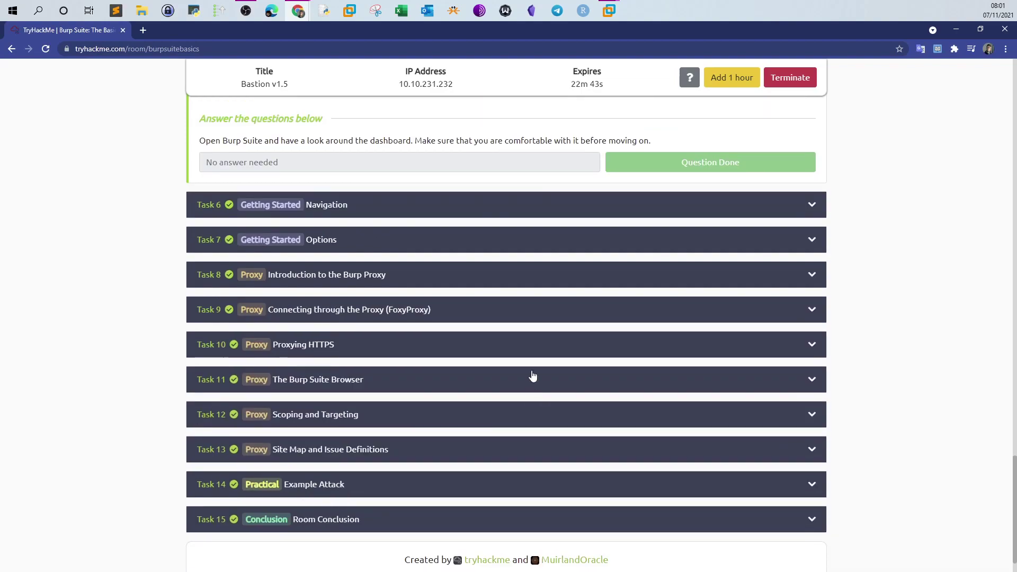
scroll(533, 376, "up", 3)
left_click(514, 400)
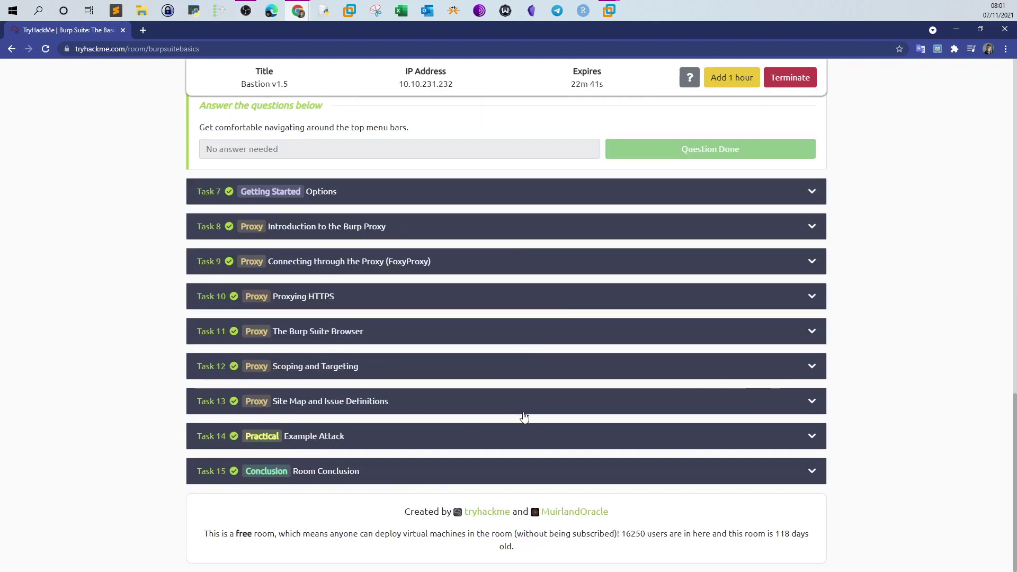
Review the Task 7 Options questions and the Task 8 question about the default keybind for forwarding an intercepted request
scroll(477, 392, "up", 4)
scroll(482, 440, "down", 15)
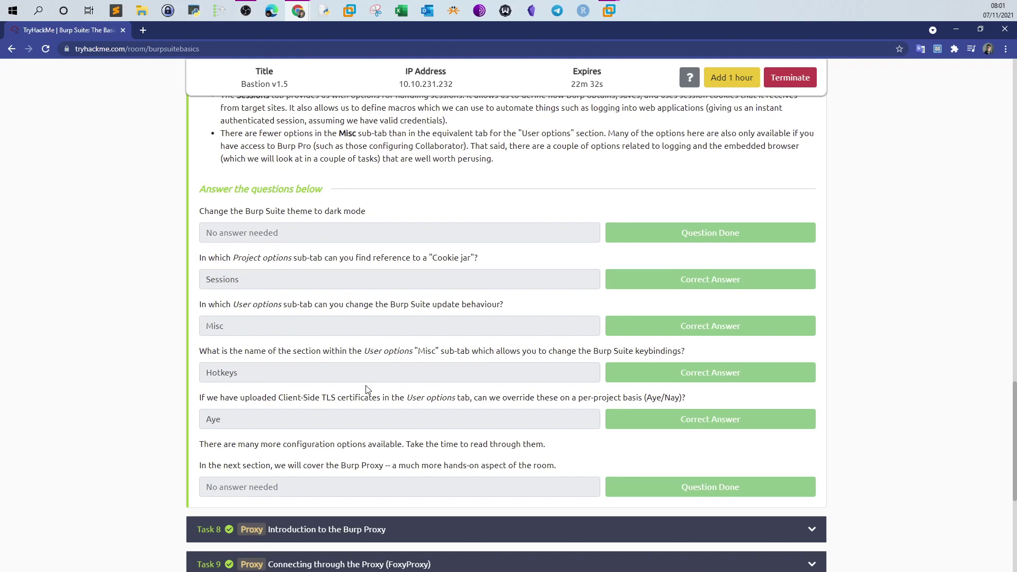
scroll(367, 369, "down", 4)
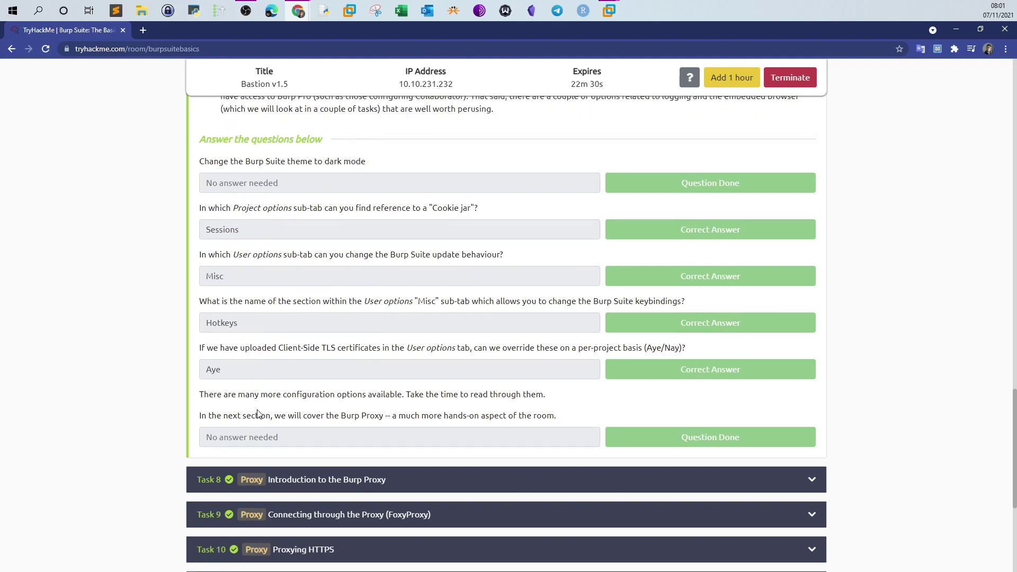
left_click(509, 316)
scroll(493, 318, "up", 3)
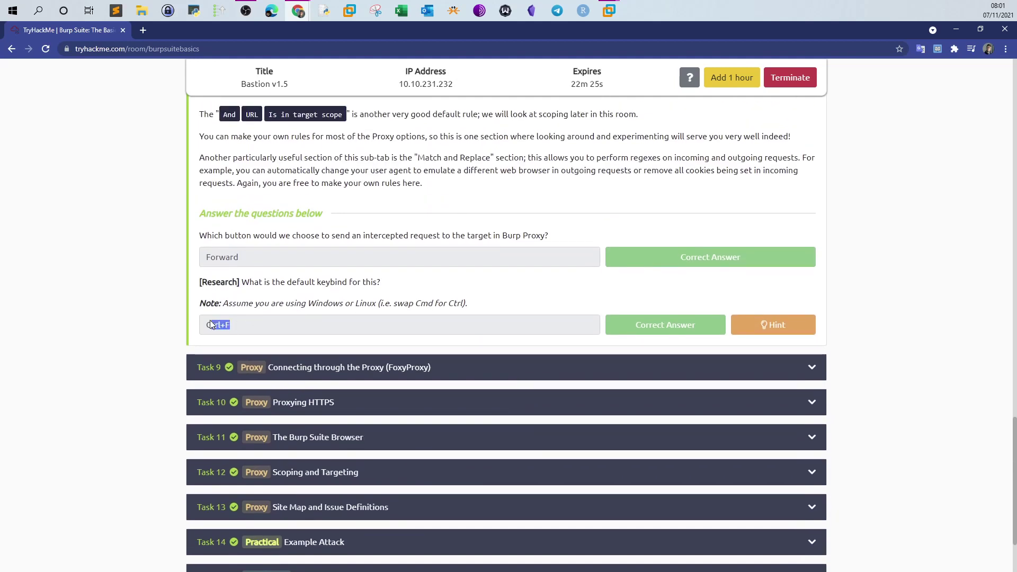
Switch to Burp Suite, show the Hotkeys section of the Misc user options, and inspect the Send to Repeater and Send to Intruder entries
left_click(609, 11)
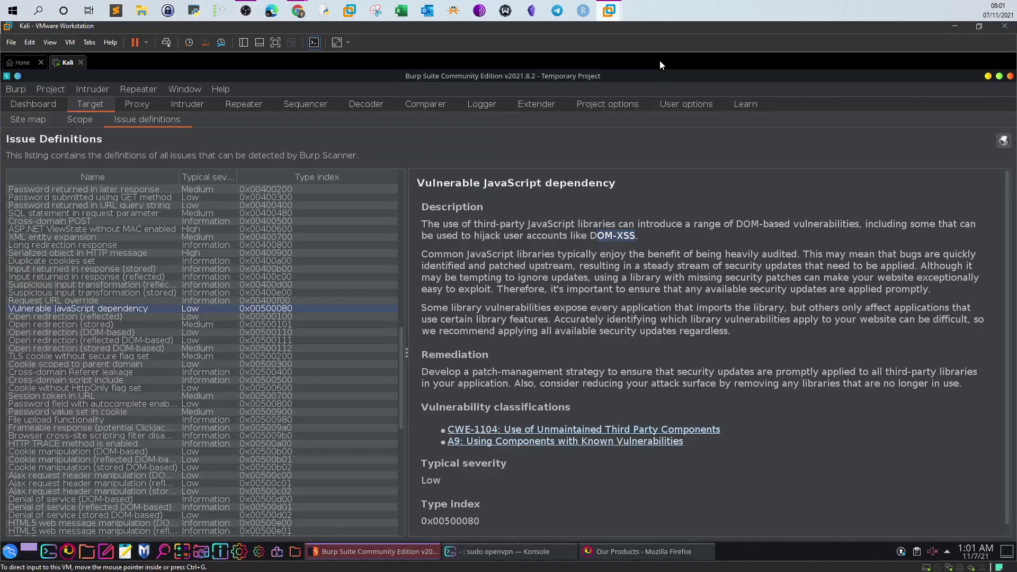
left_click(686, 104)
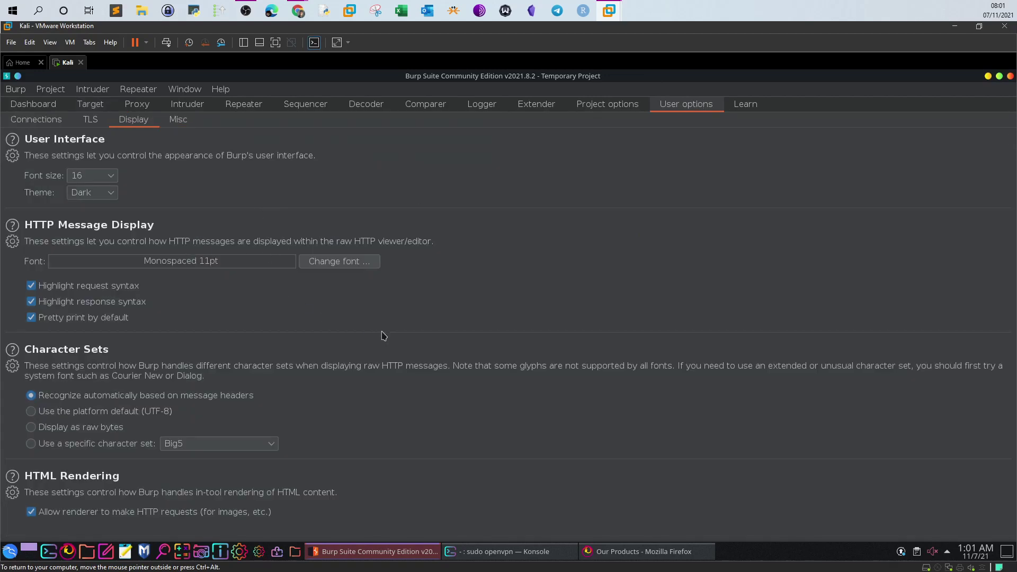
left_click(184, 123)
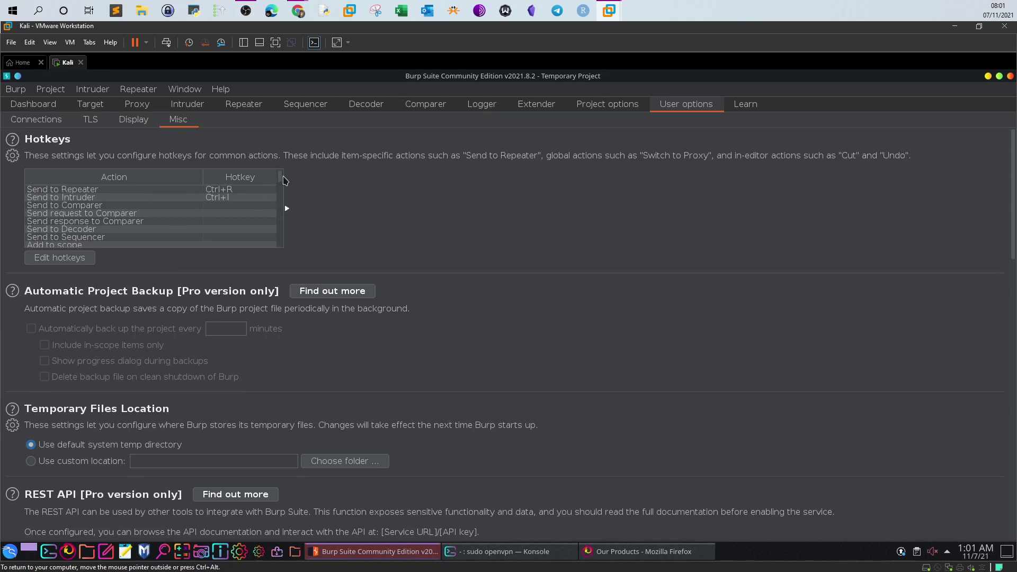
mouse_move(280, 178)
left_mouse_down()
mouse_move(280, 209)
mouse_move(276, 177)
left_mouse_up()
left_click(81, 192)
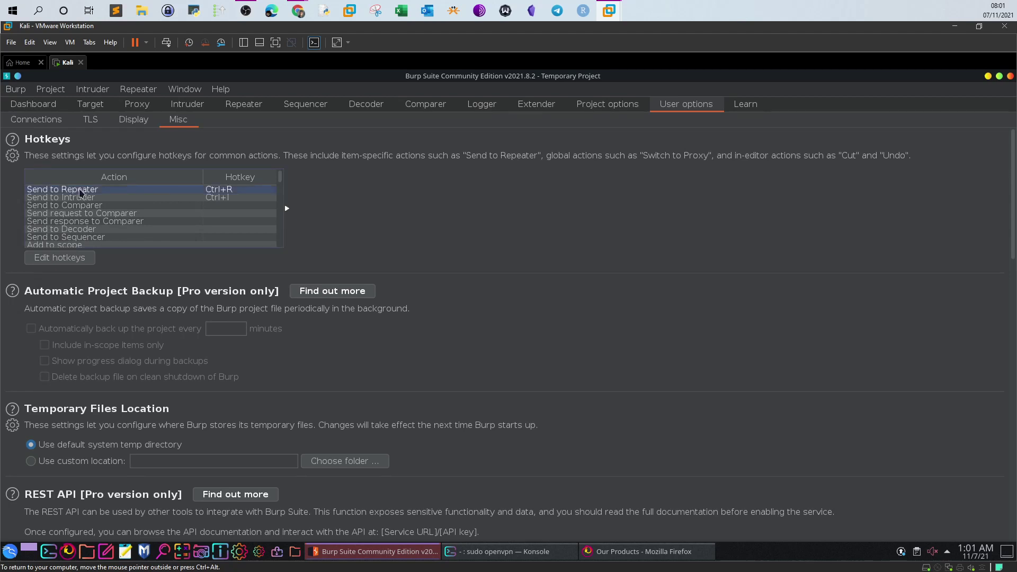
left_click(81, 200)
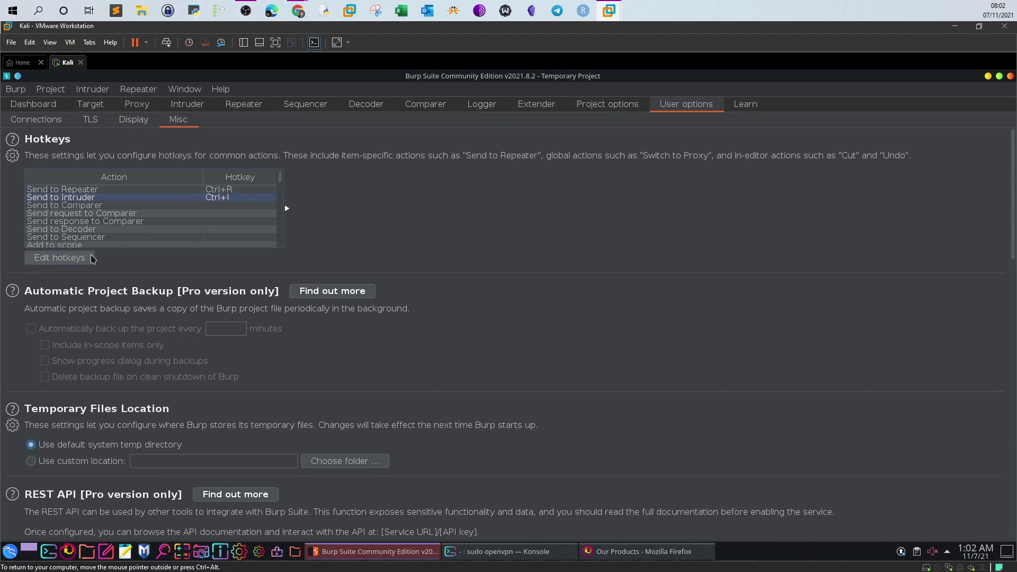
Open the hotkey configuration dialog, browse its actions, and select the Editor: URL-encode key characters entry
left_click(59, 257)
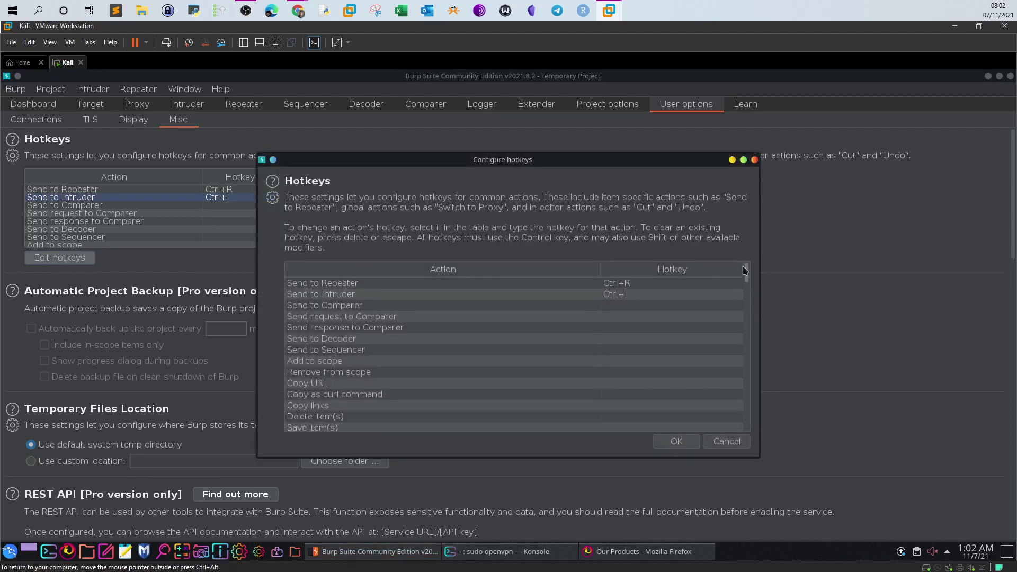
left_click_drag(747, 275, 743, 367)
left_click(631, 363)
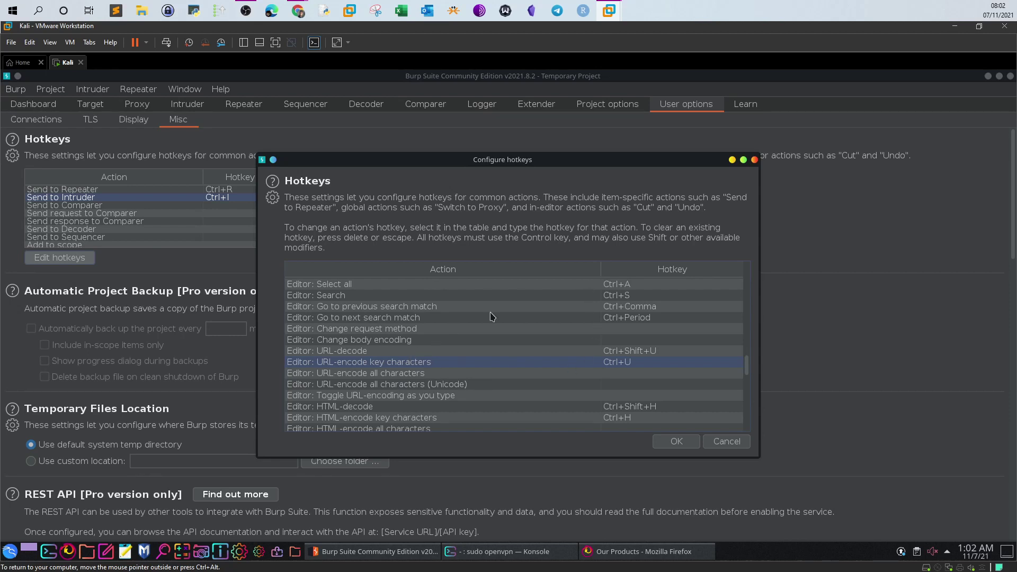
Browse the Editor search, encoding and decoding hotkeys and close the hotkey configuration dialog without applying changes
scroll(748, 365, "up", 3)
scroll(748, 365, "down", 3)
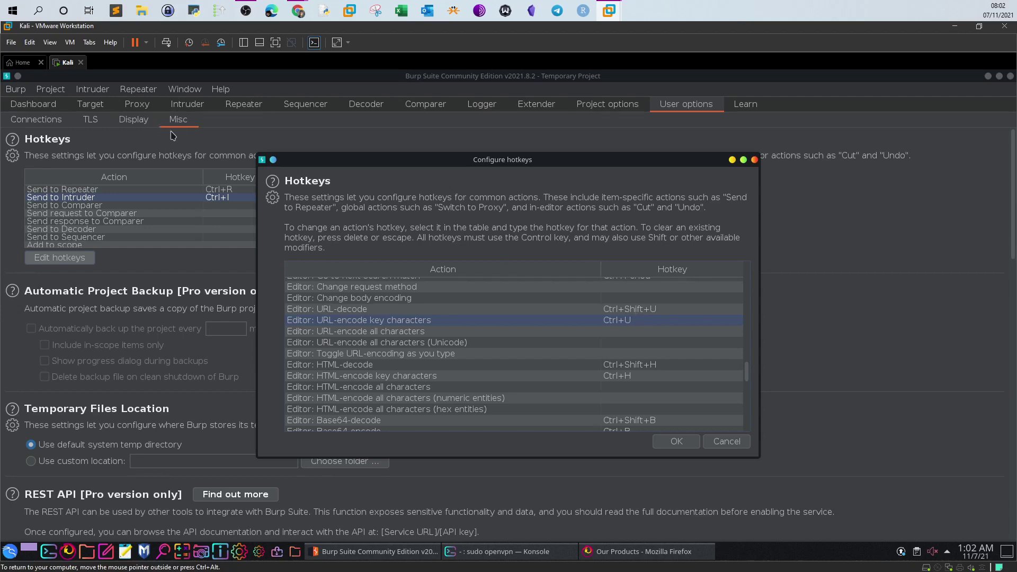
left_click(725, 443)
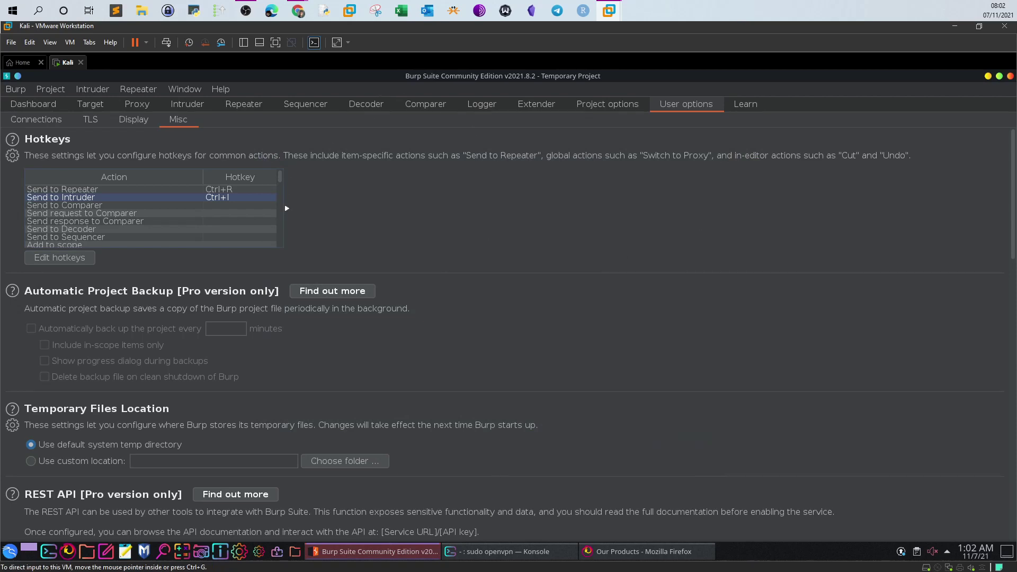
Switch to the Burp Cheat Sheet on GitHub in Chrome and review its Hot Keys list, including the global and editor shortcuts
left_click(298, 10)
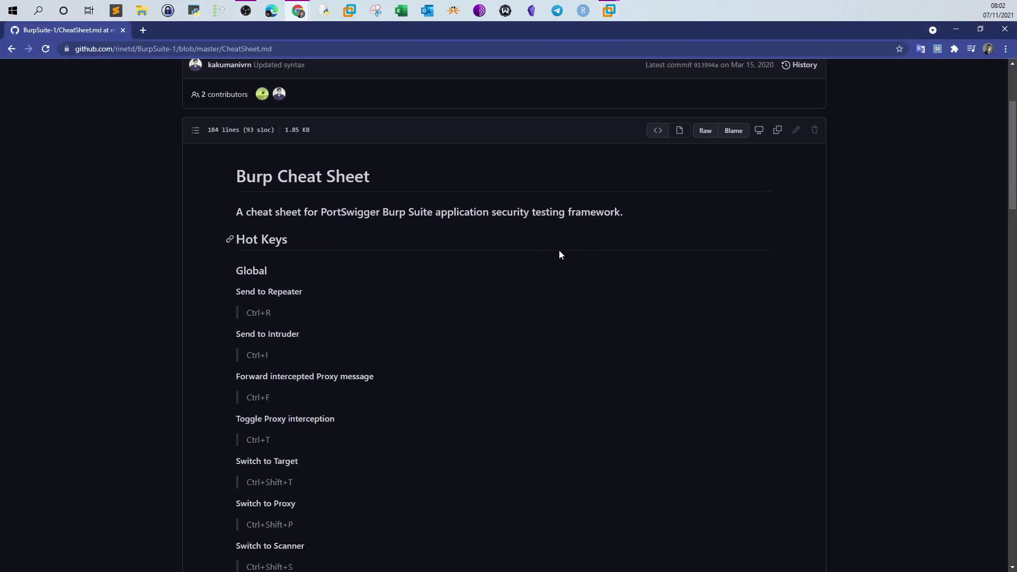
scroll(559, 255, "up", 1)
scroll(560, 254, "down", 5)
scroll(559, 255, "down", 14)
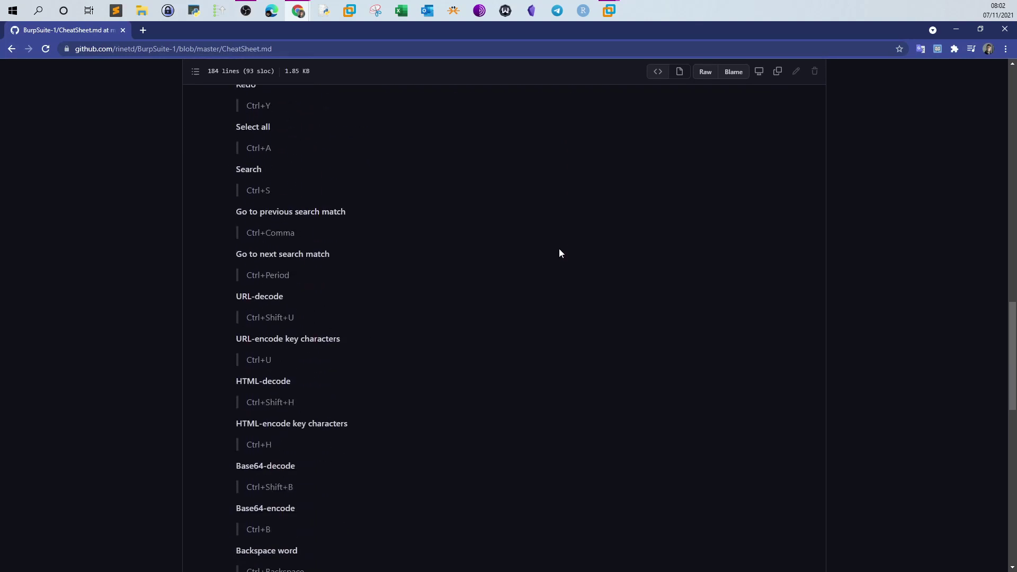
scroll(560, 254, "down", 4)
scroll(559, 249, "down", 5)
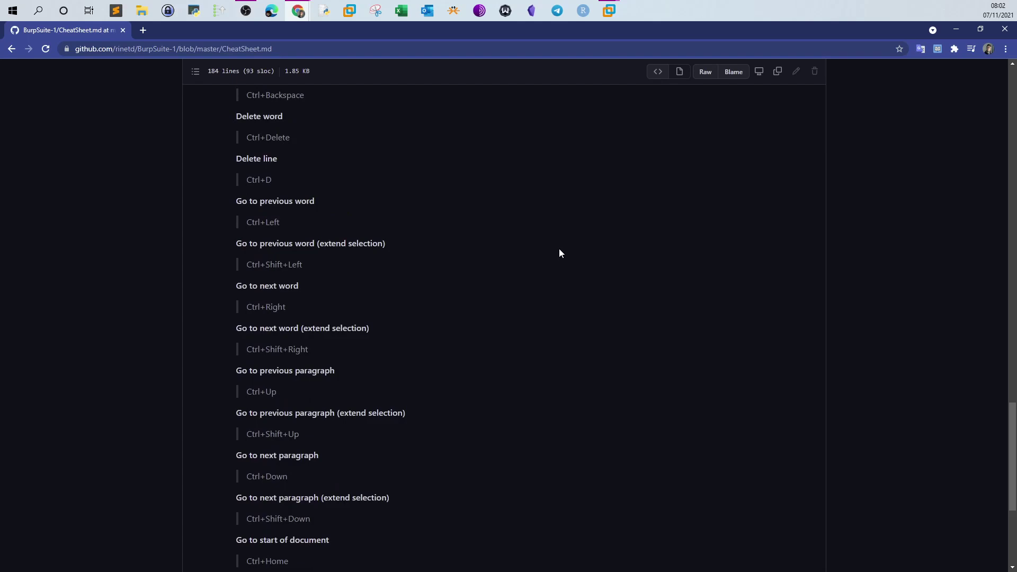
scroll(559, 249, "down", 5)
scroll(559, 249, "up", 17)
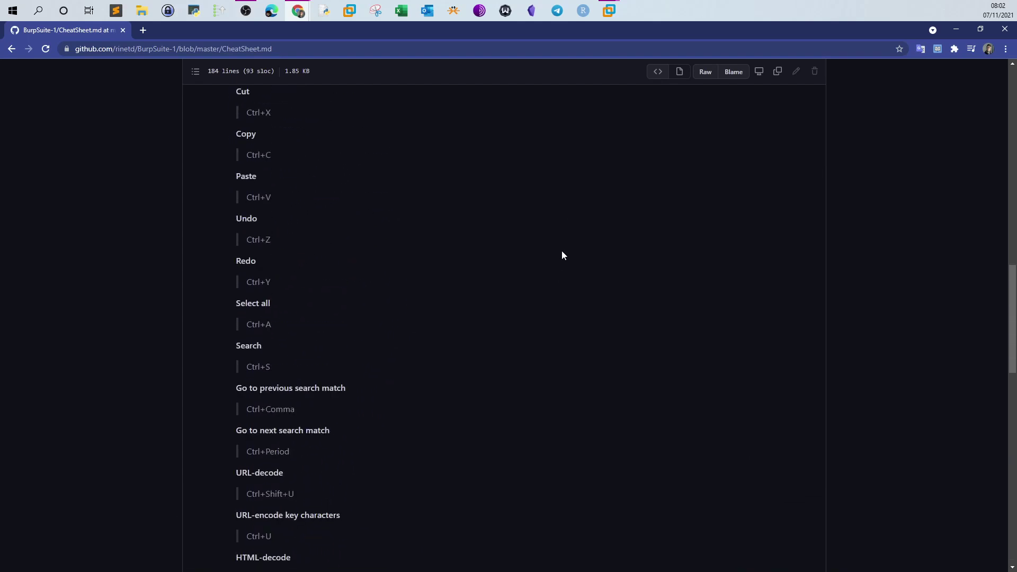
scroll(562, 254, "up", 5)
scroll(567, 254, "up", 10)
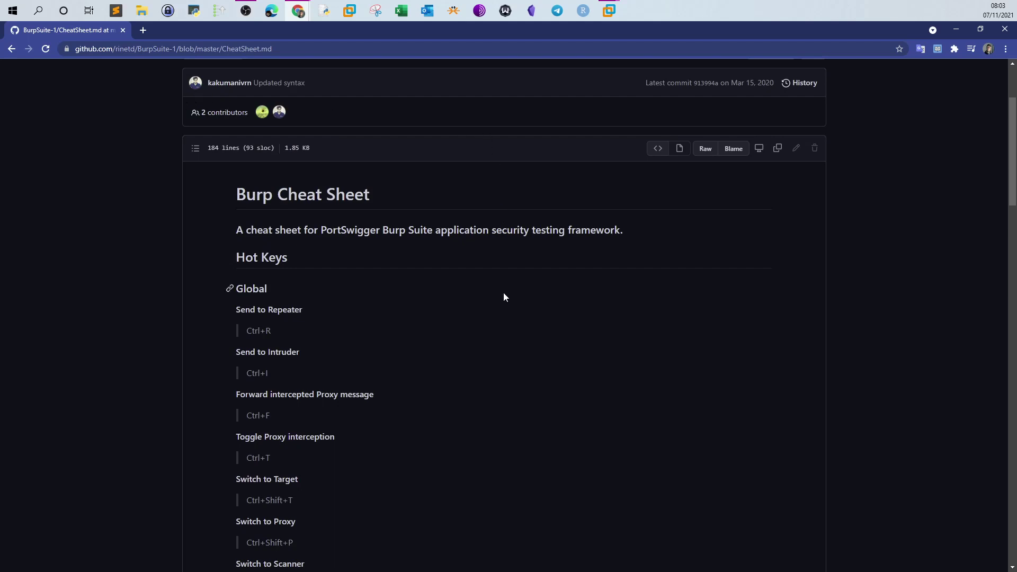
scroll(504, 298, "down", 4)
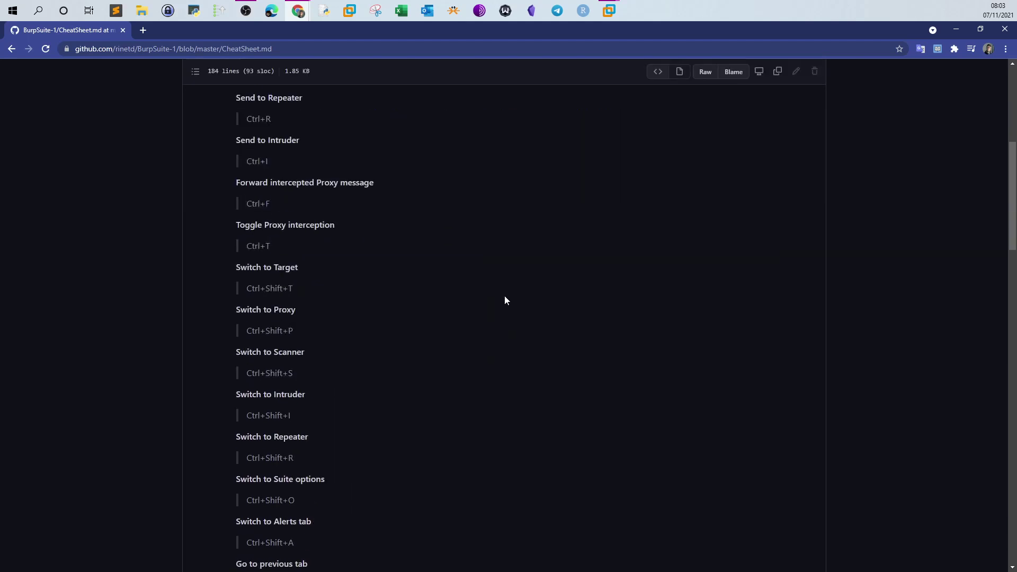
Put away the cheat sheet window and switch to TryHackMe's learning paths page showing the Burp Suite module in Chrome
left_click(964, 32)
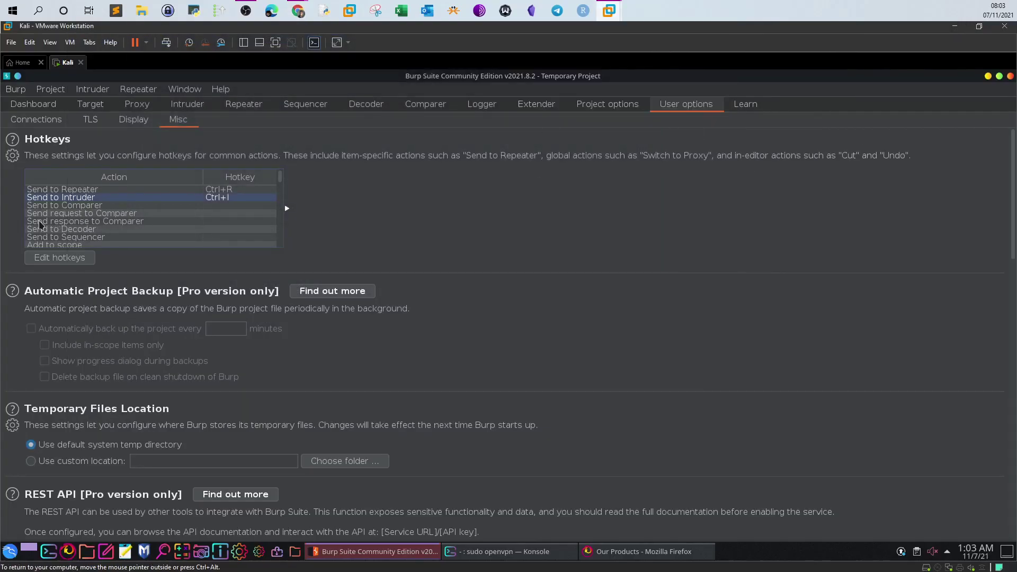
left_click(298, 11)
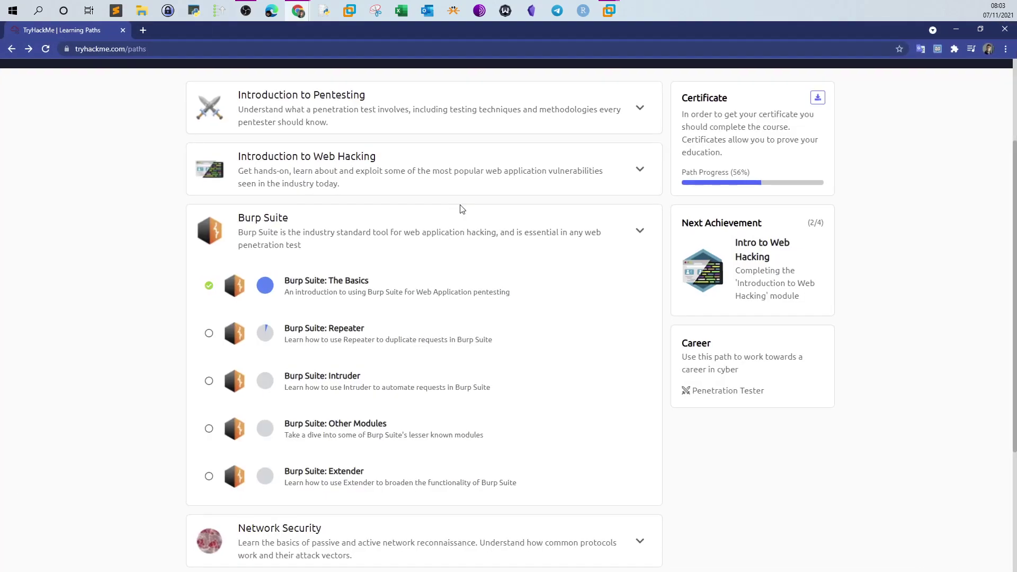